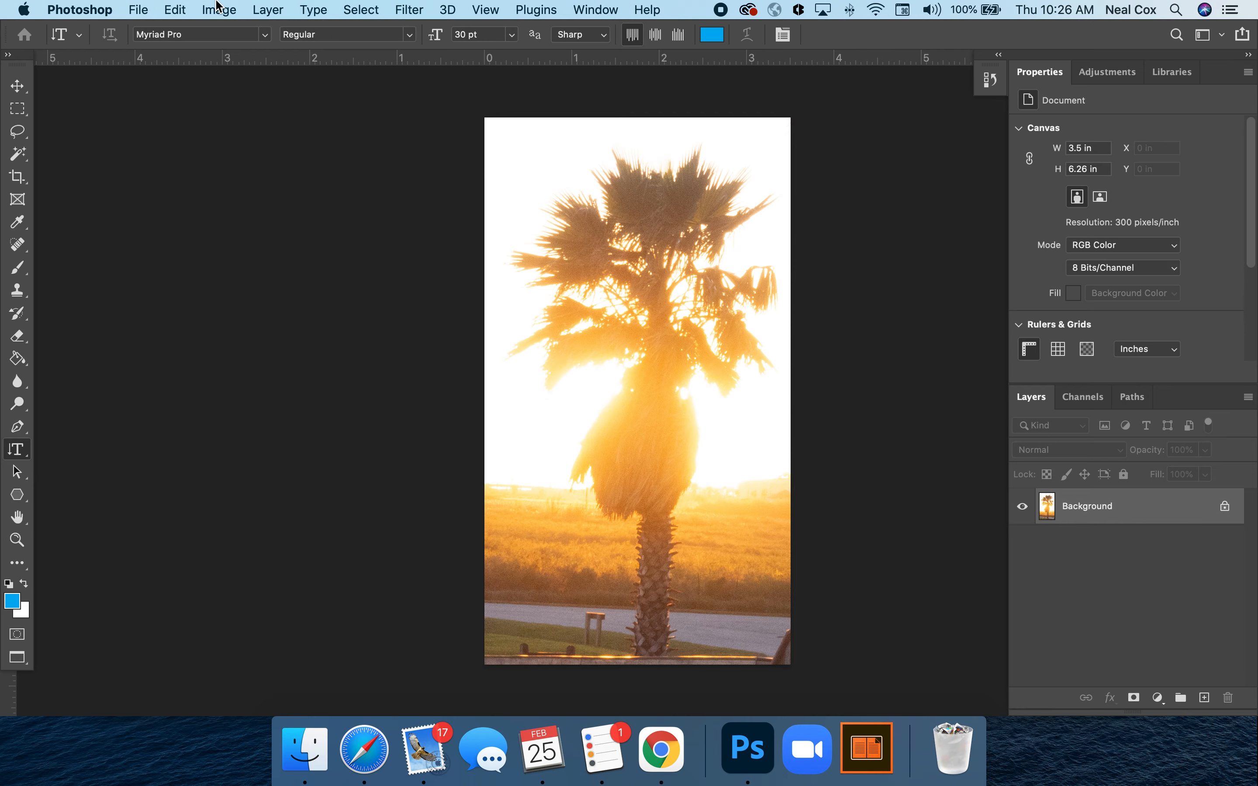
# - Check the document's dimensions and resolution in Image Size, leaving them unchanged
pyautogui.click(218, 8)
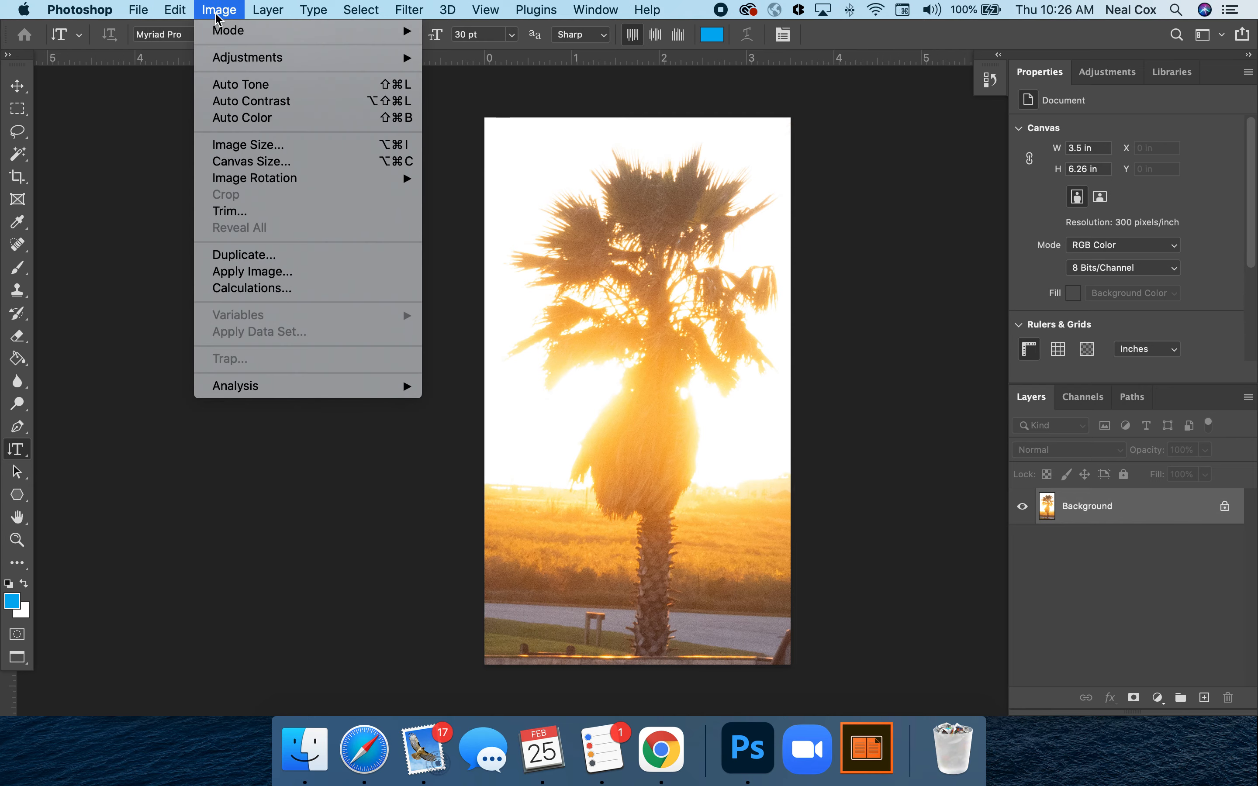
pyautogui.click(221, 151)
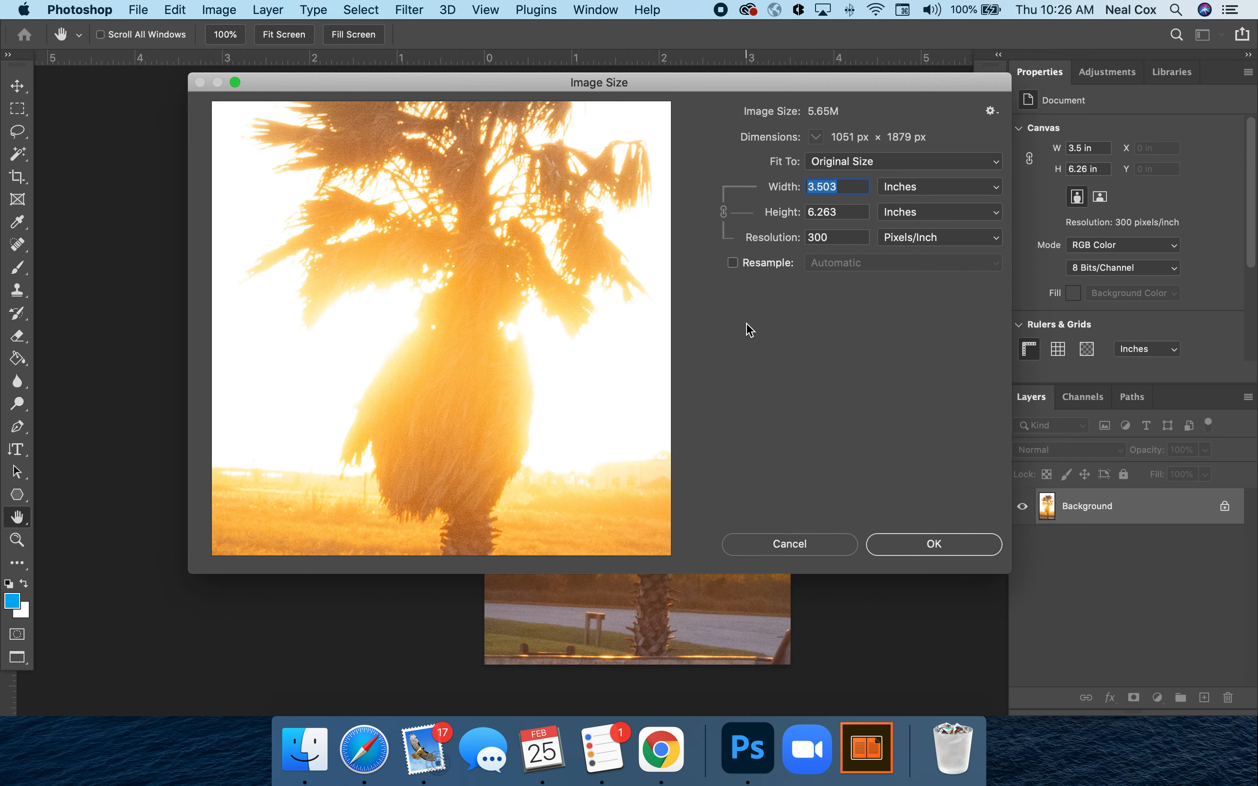
pyautogui.click(832, 544)
pyautogui.press('t')
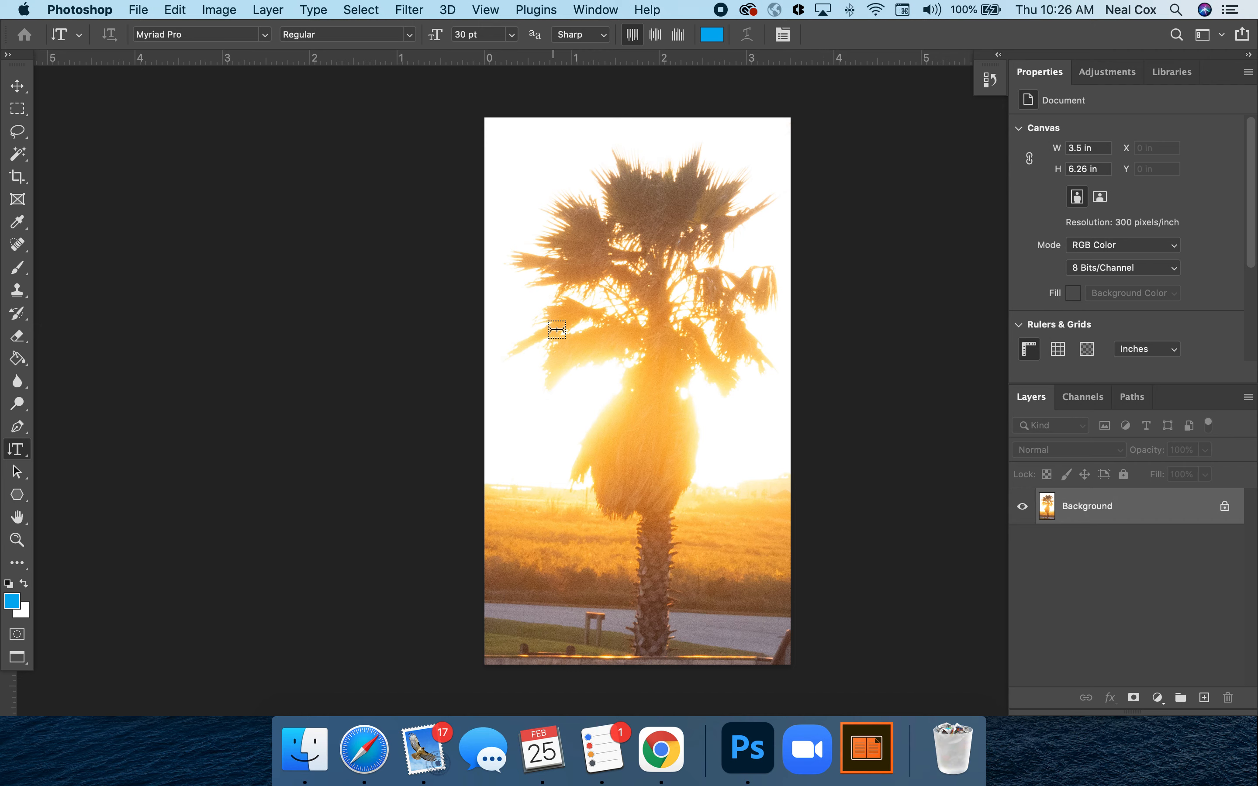
# - Convert the palm tree photo's colour mode to CMYK Color
pyautogui.click(208, 6)
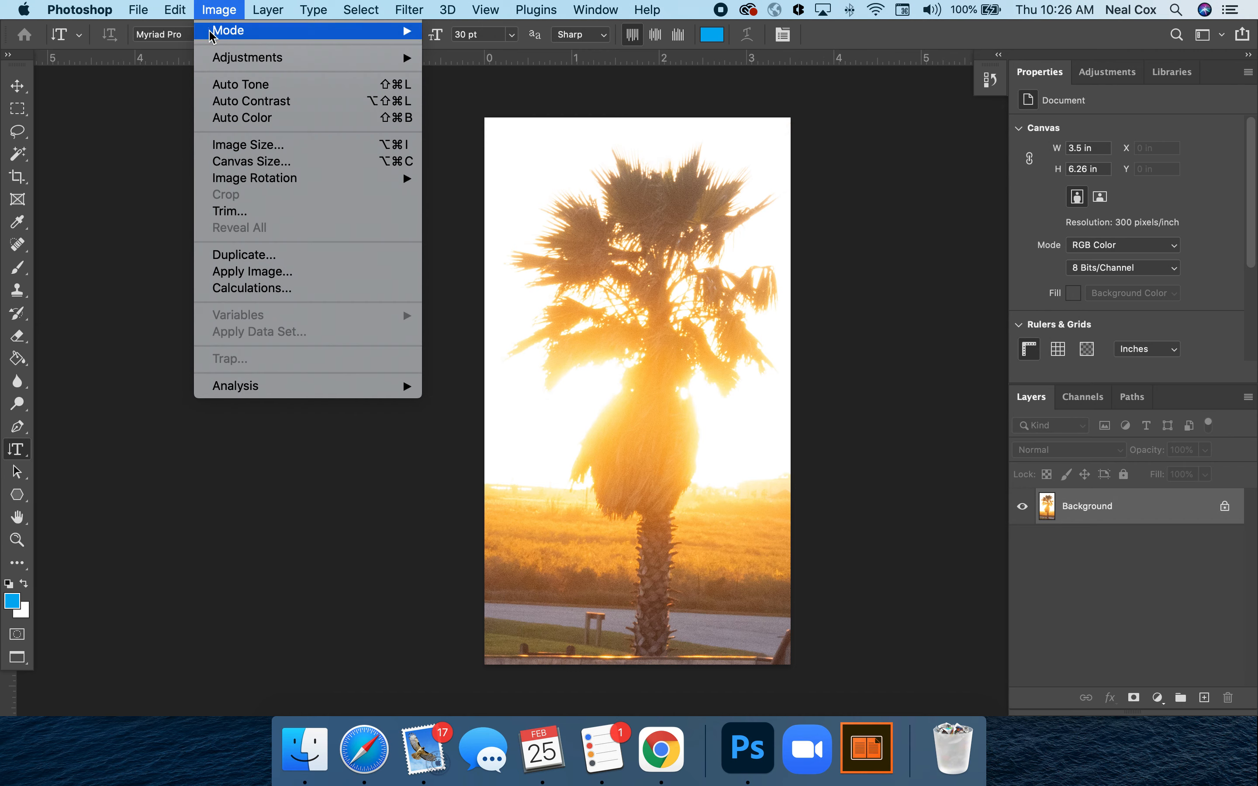
pyautogui.moveTo(212, 31)
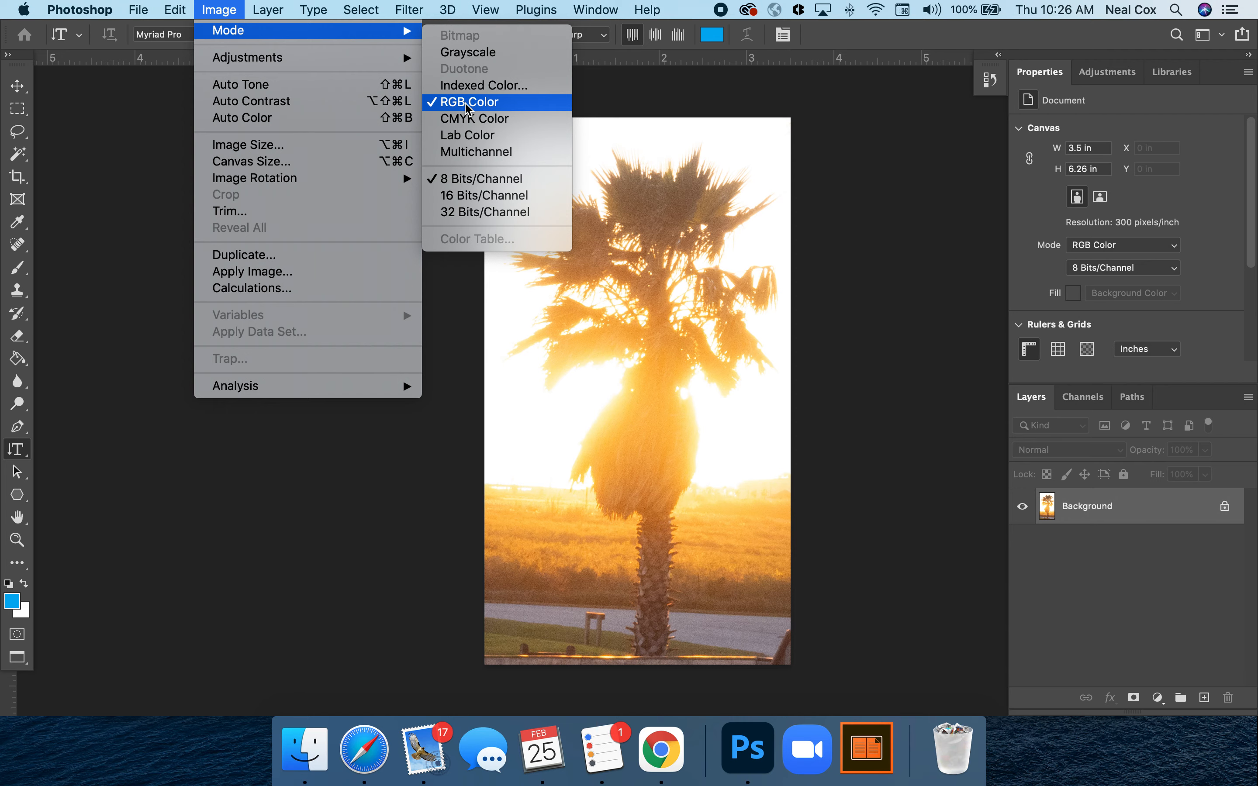
pyautogui.click(449, 118)
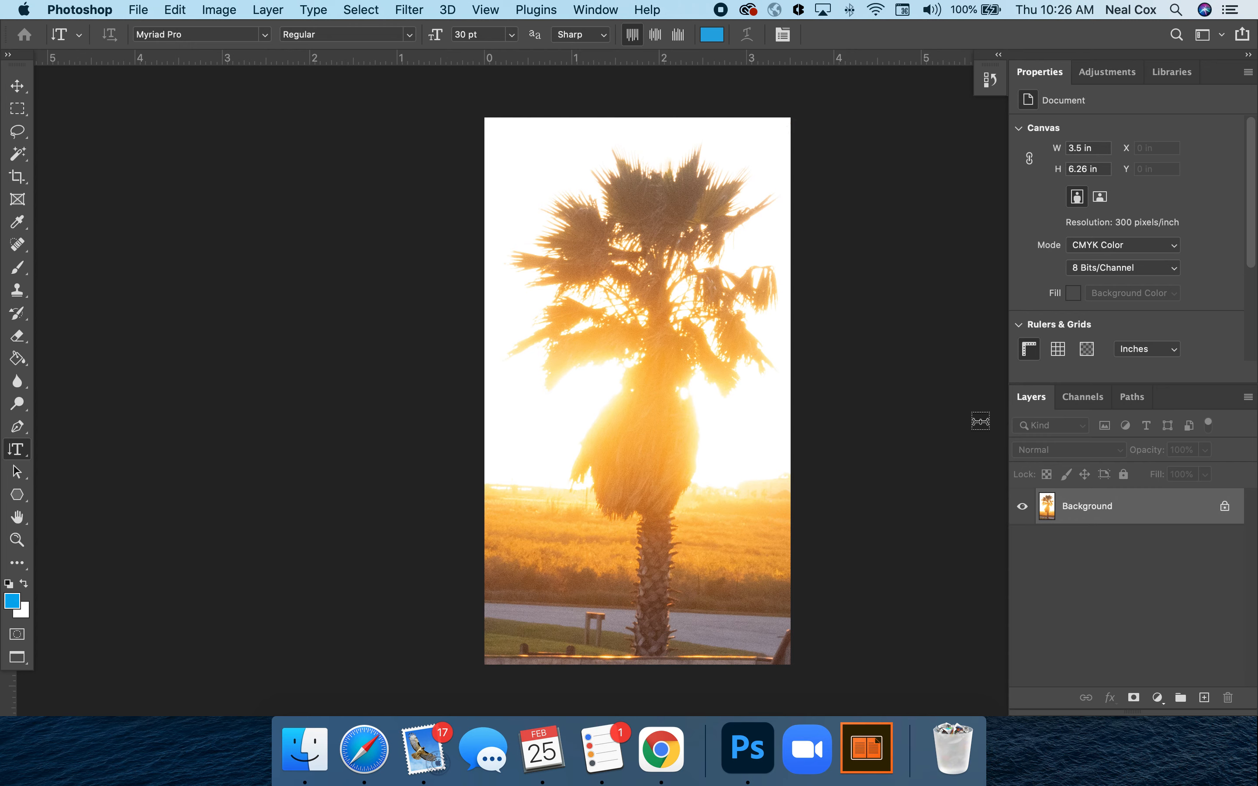
# - Show the document's channels and view the Cyan, Magenta, Yellow and Black channels one at a time
pyautogui.click(1067, 399)
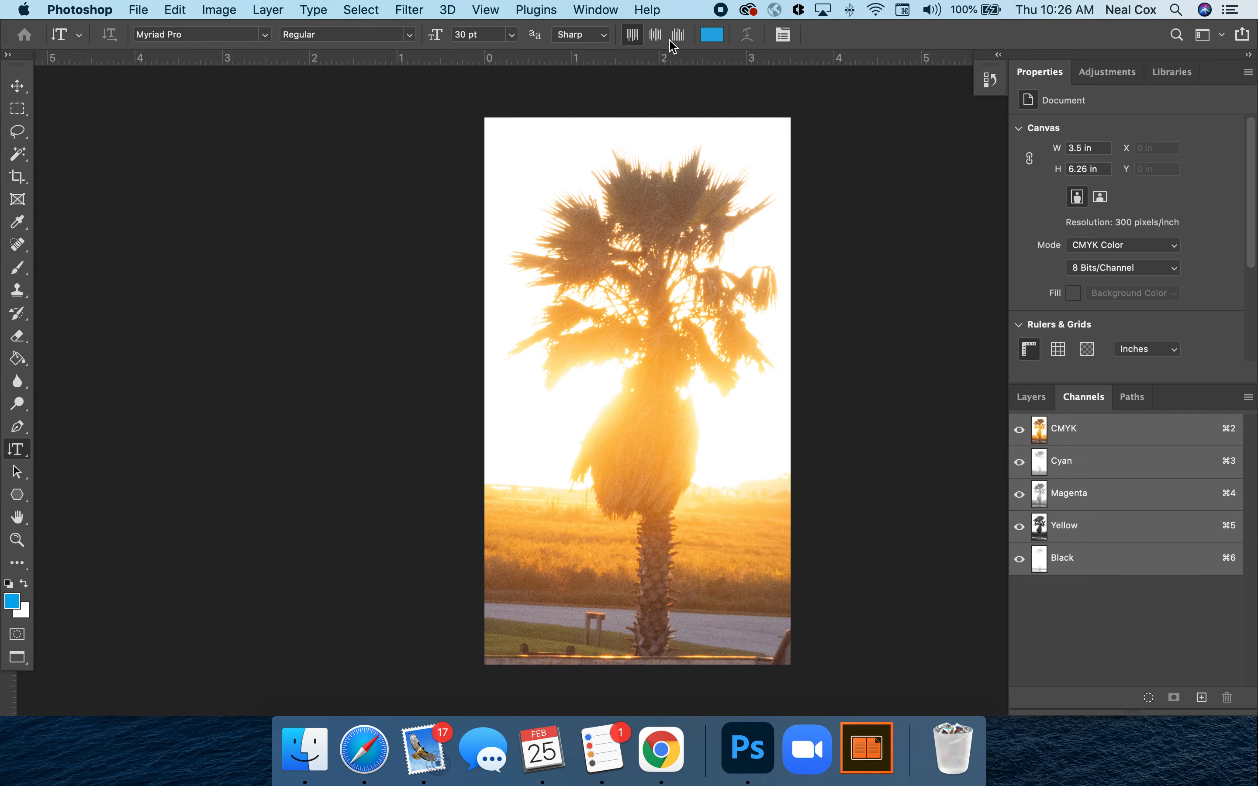
pyautogui.click(608, 9)
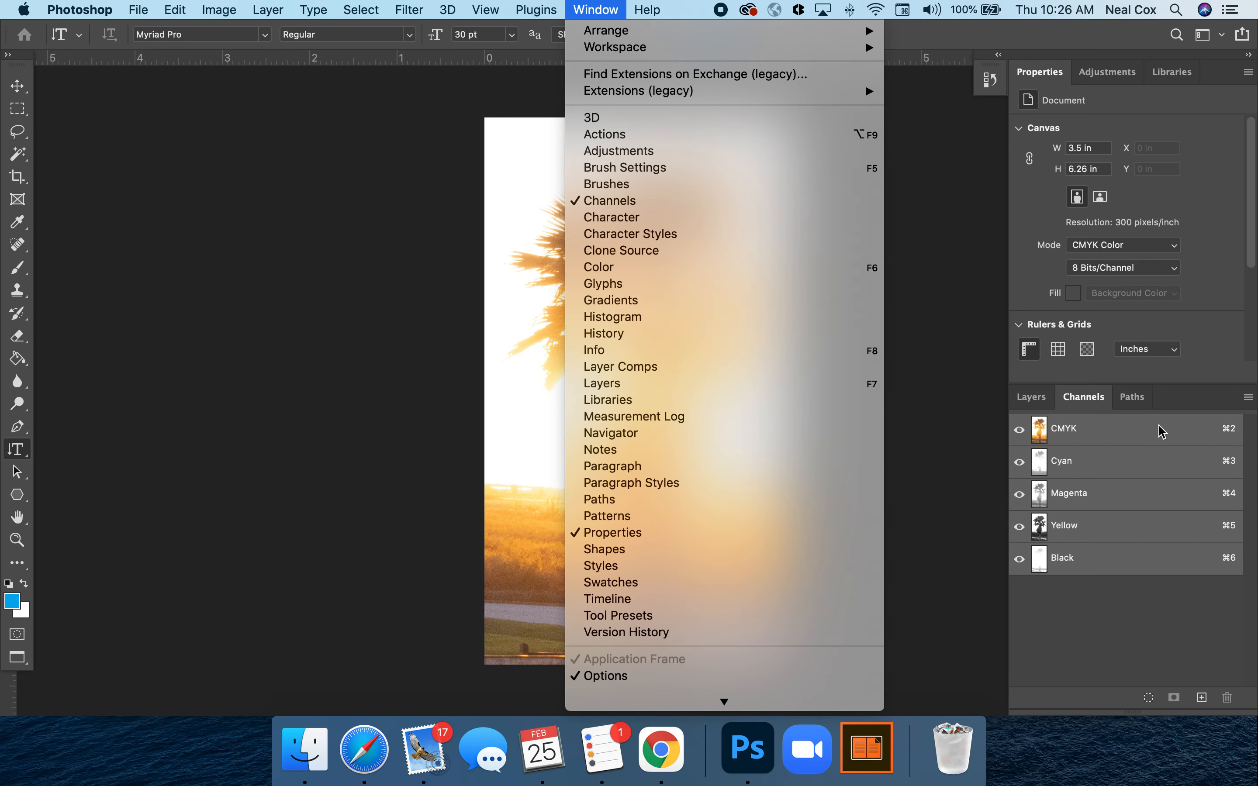
pyautogui.click(1149, 449)
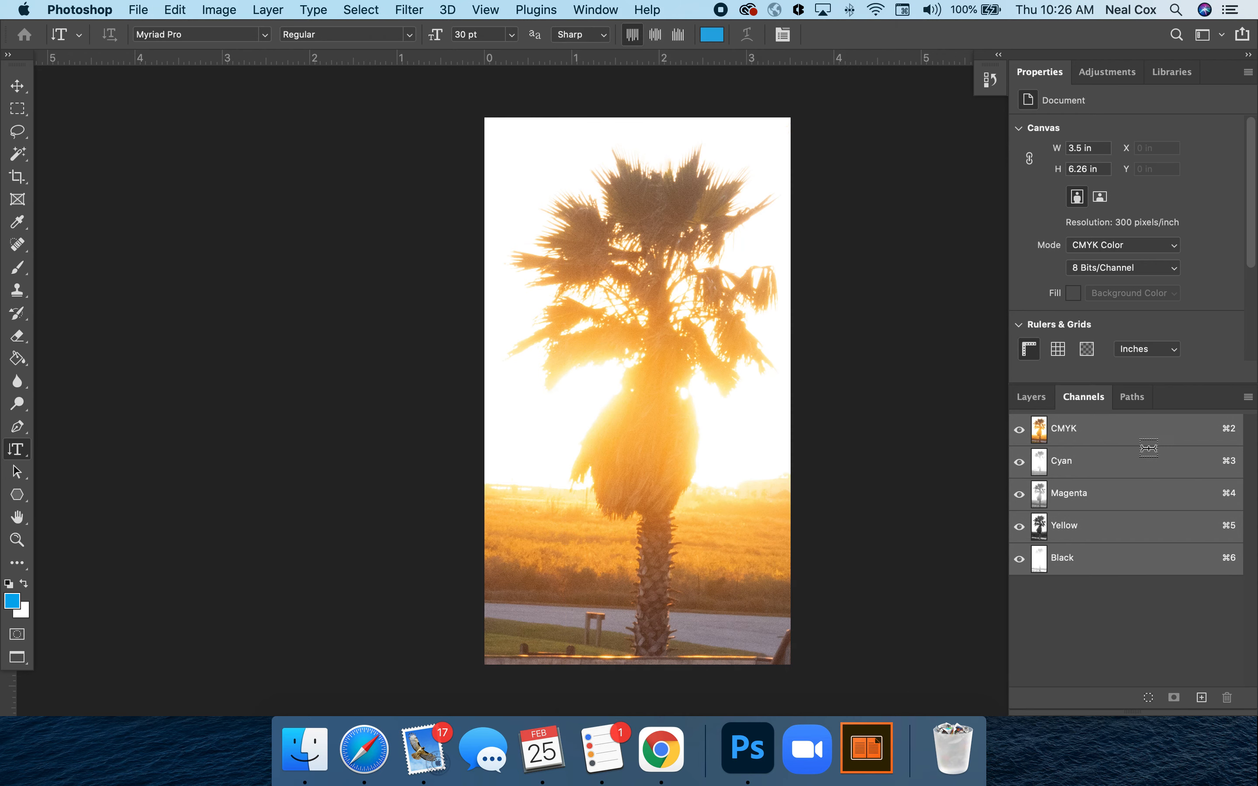
pyautogui.click(1087, 465)
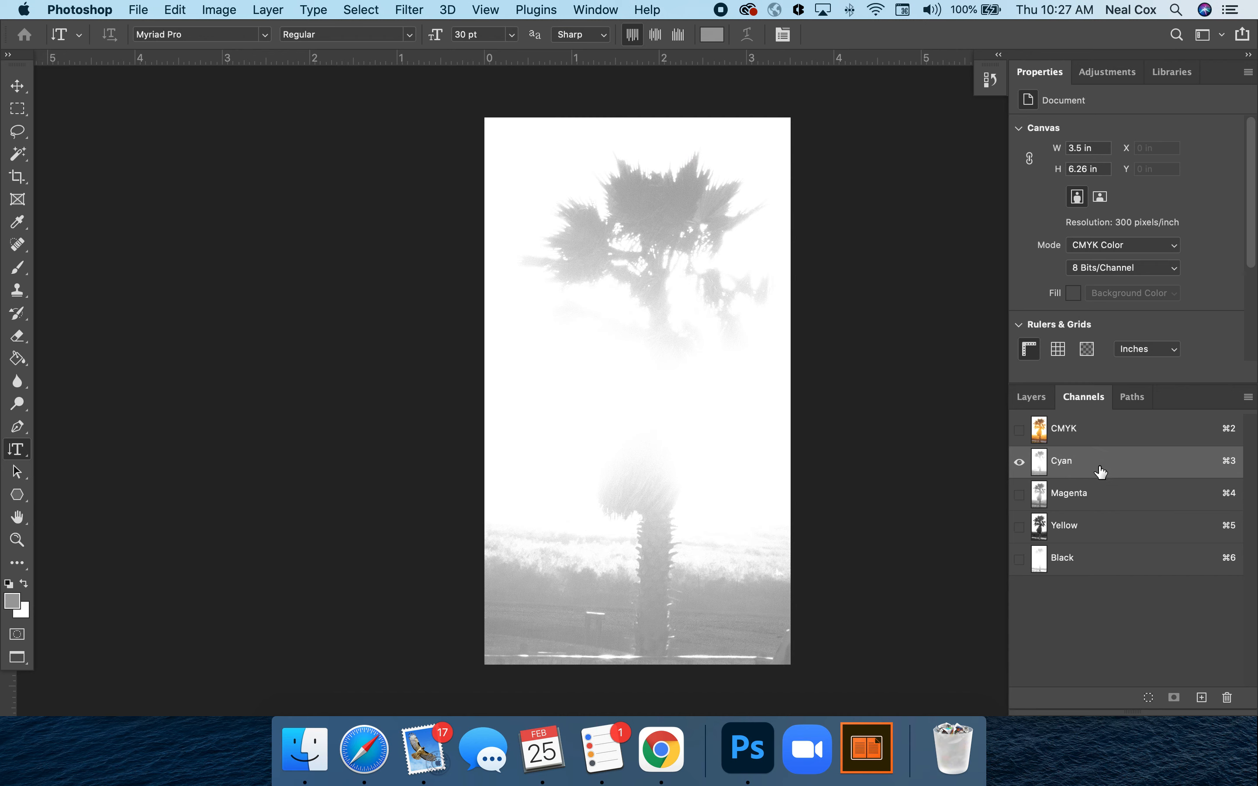
pyautogui.click(1102, 499)
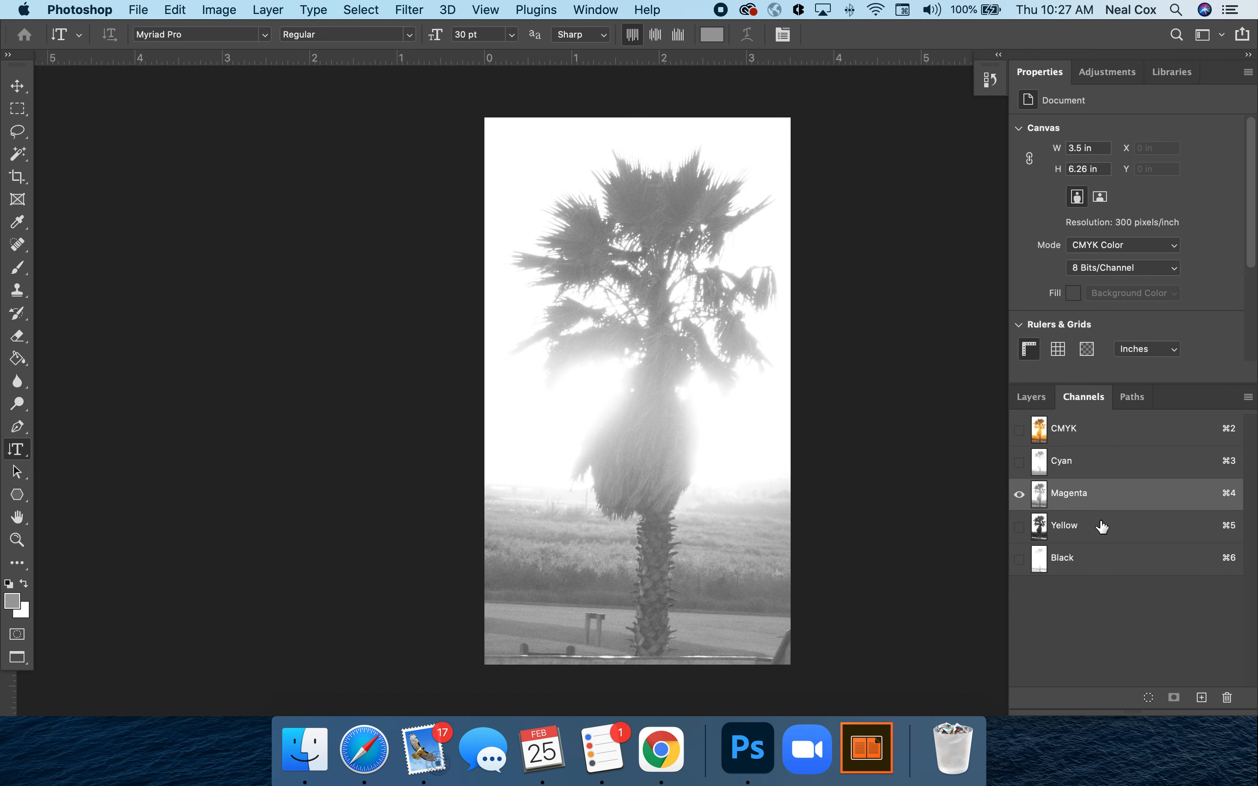
pyautogui.click(1103, 527)
pyautogui.click(1097, 562)
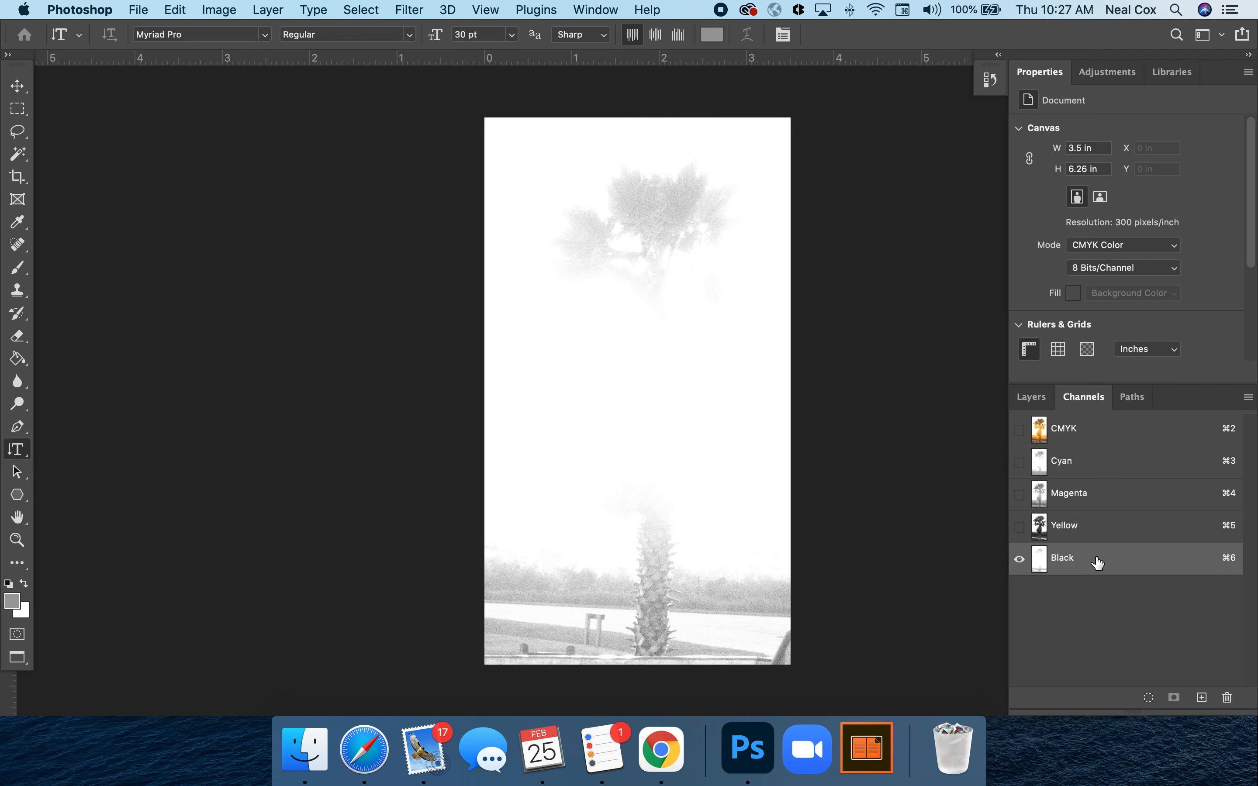
# - Compare the individual ink channels again, ending with Magenta and Cyan, and return to the CMYK composite
pyautogui.click(1106, 471)
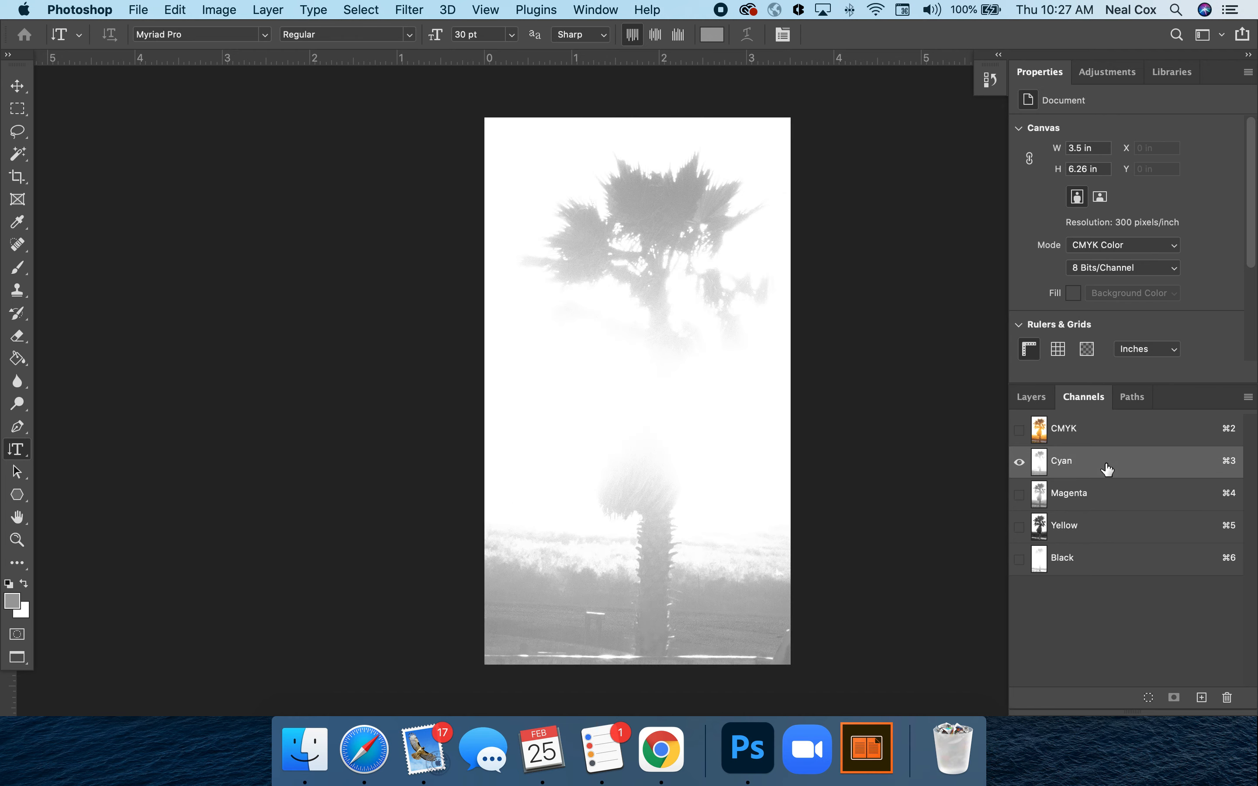
pyautogui.click(1101, 527)
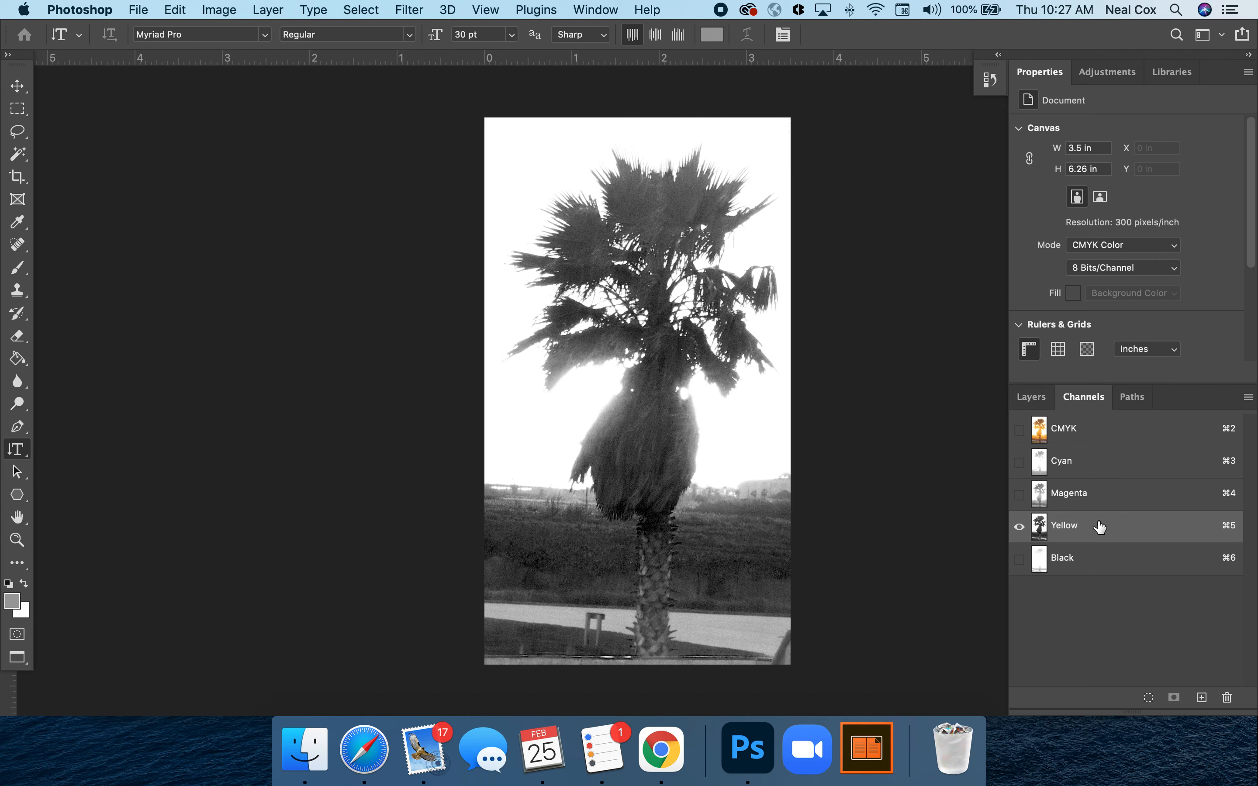
pyautogui.click(1099, 557)
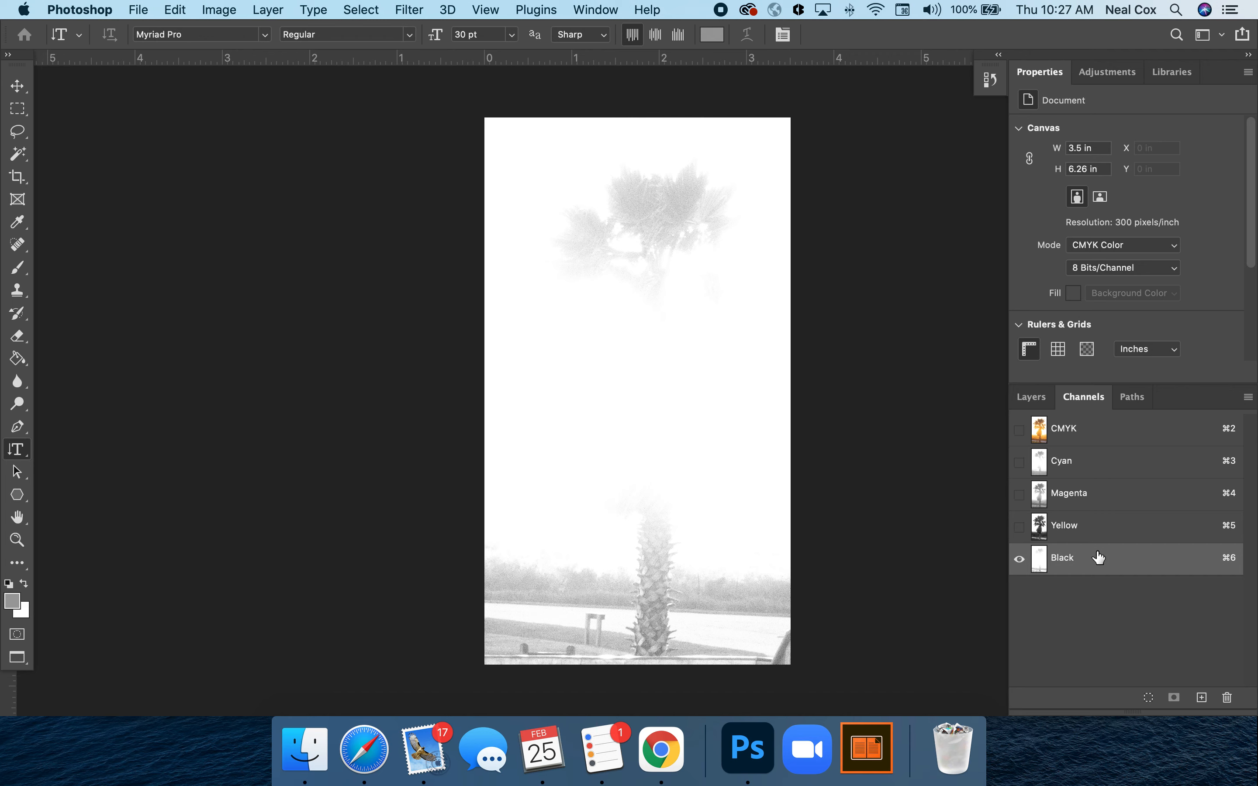
pyautogui.click(1100, 466)
pyautogui.click(1104, 507)
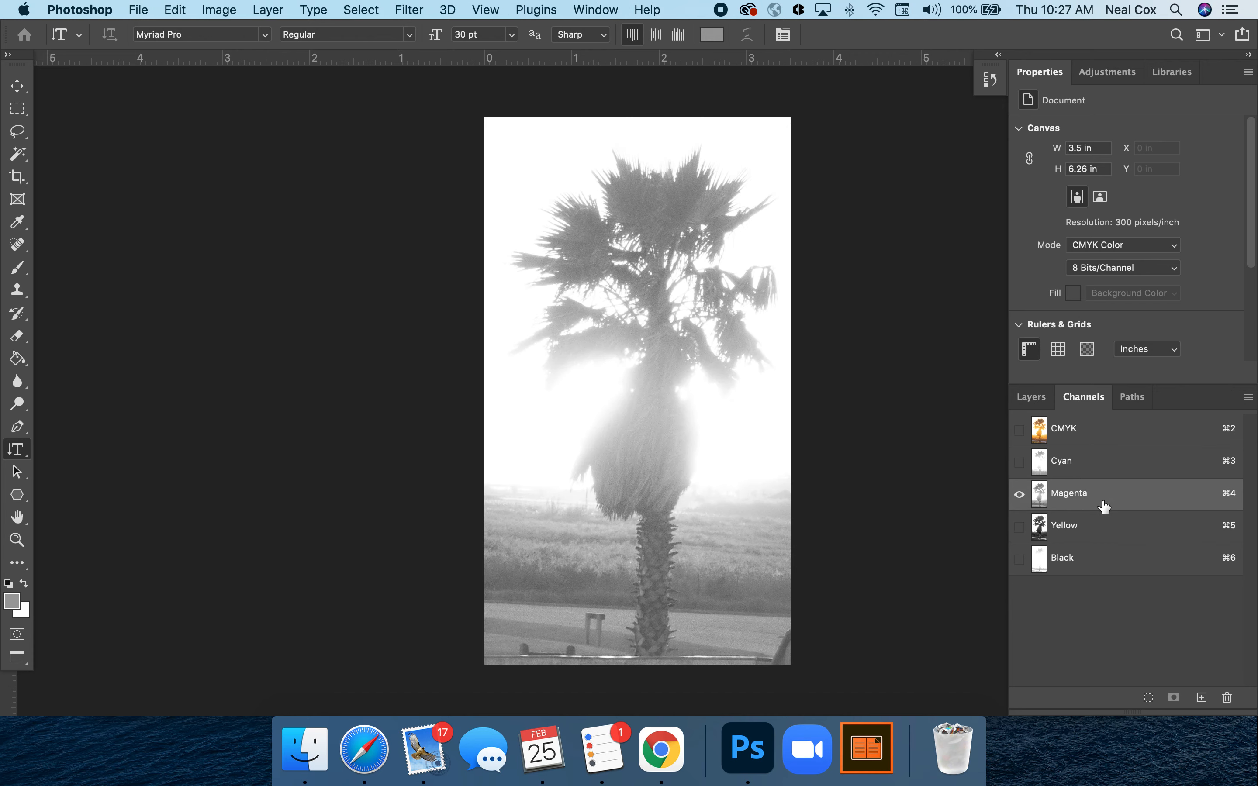
pyautogui.click(1108, 475)
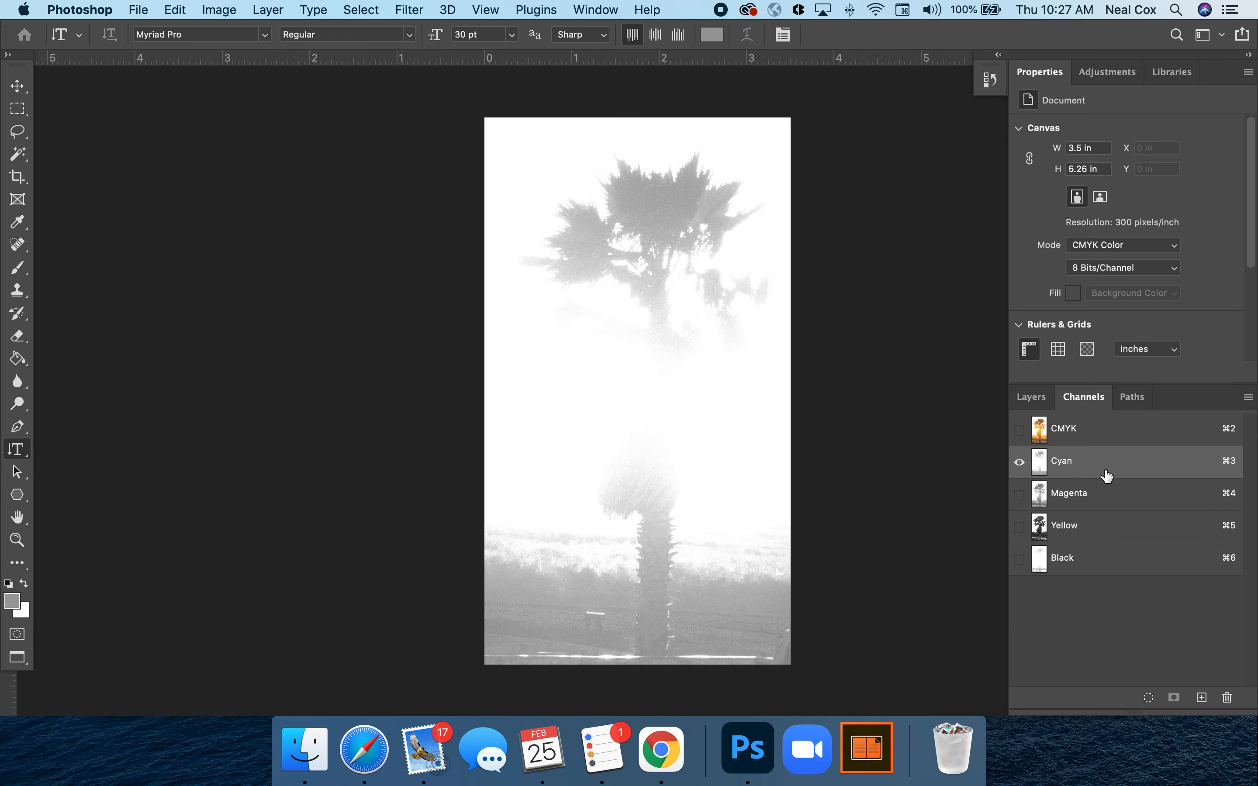
pyautogui.click(1103, 440)
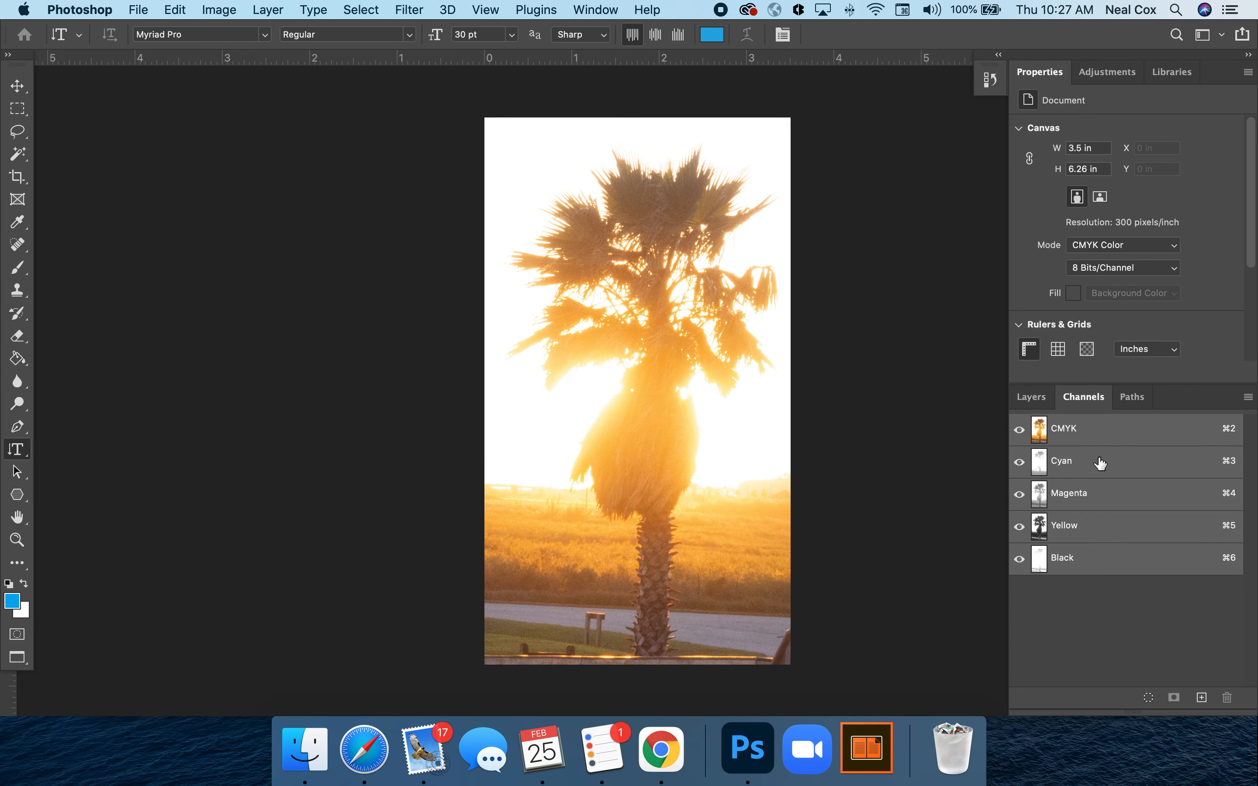
# - Inspect the Cyan channel at pixel level, compare the same area in the CMYK composite, and return to the whole image
pyautogui.click(1101, 463)
pyautogui.press('z')
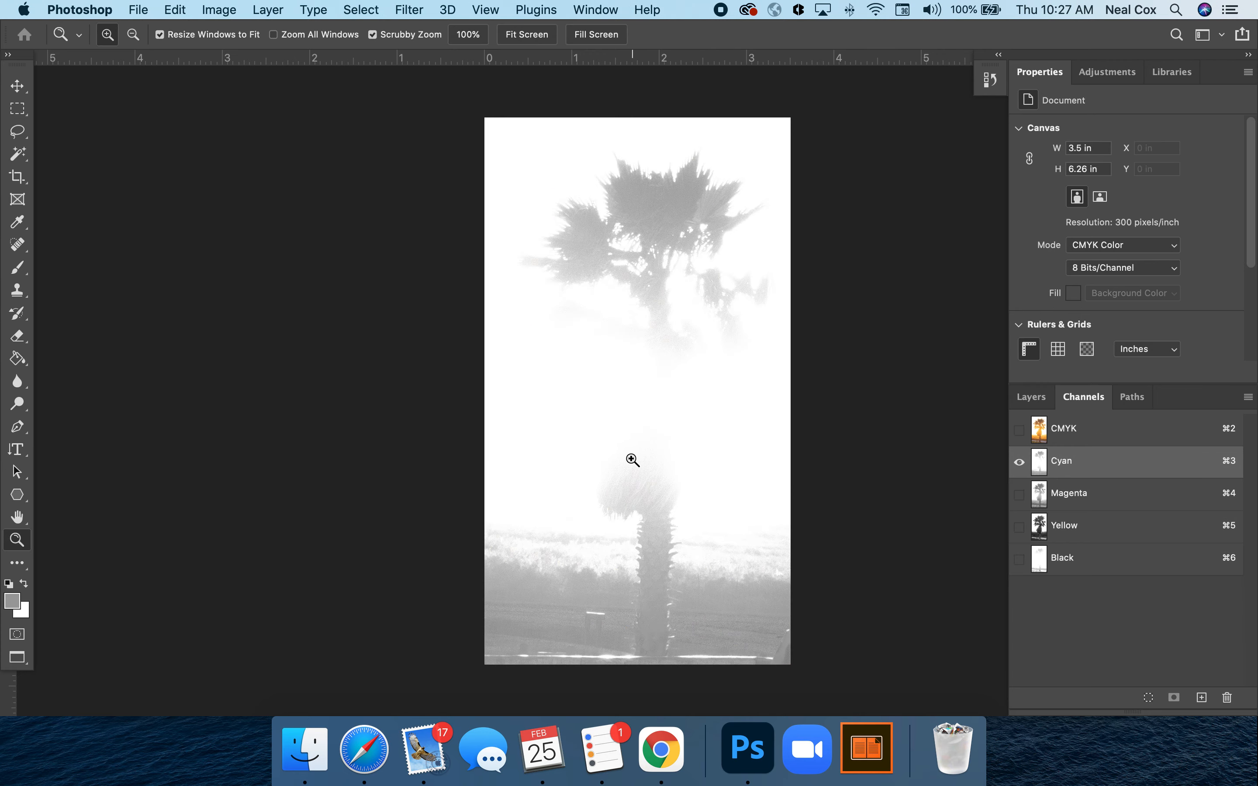
pyautogui.moveTo(632, 458); pyautogui.dragTo(646, 351)
pyautogui.scroll(-5, 640, 304)
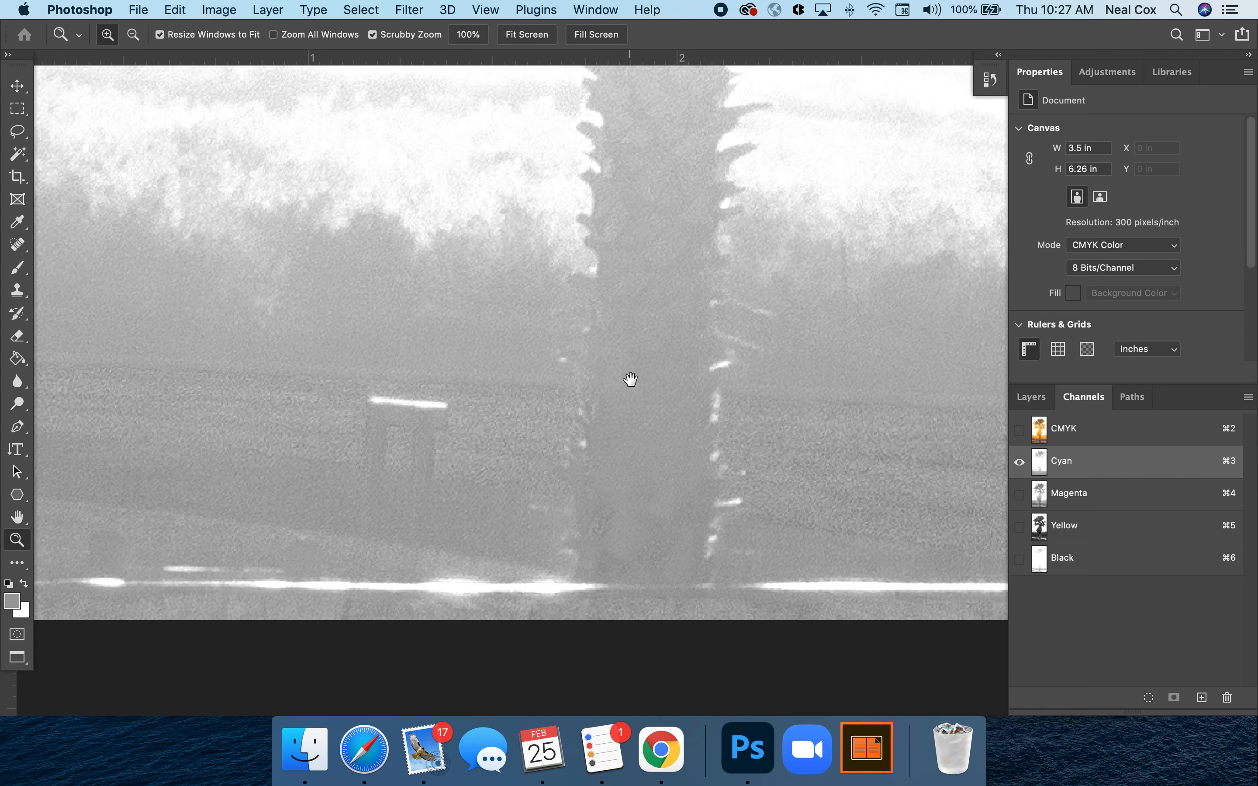
pyautogui.moveTo(508, 295); pyautogui.dragTo(649, 508)
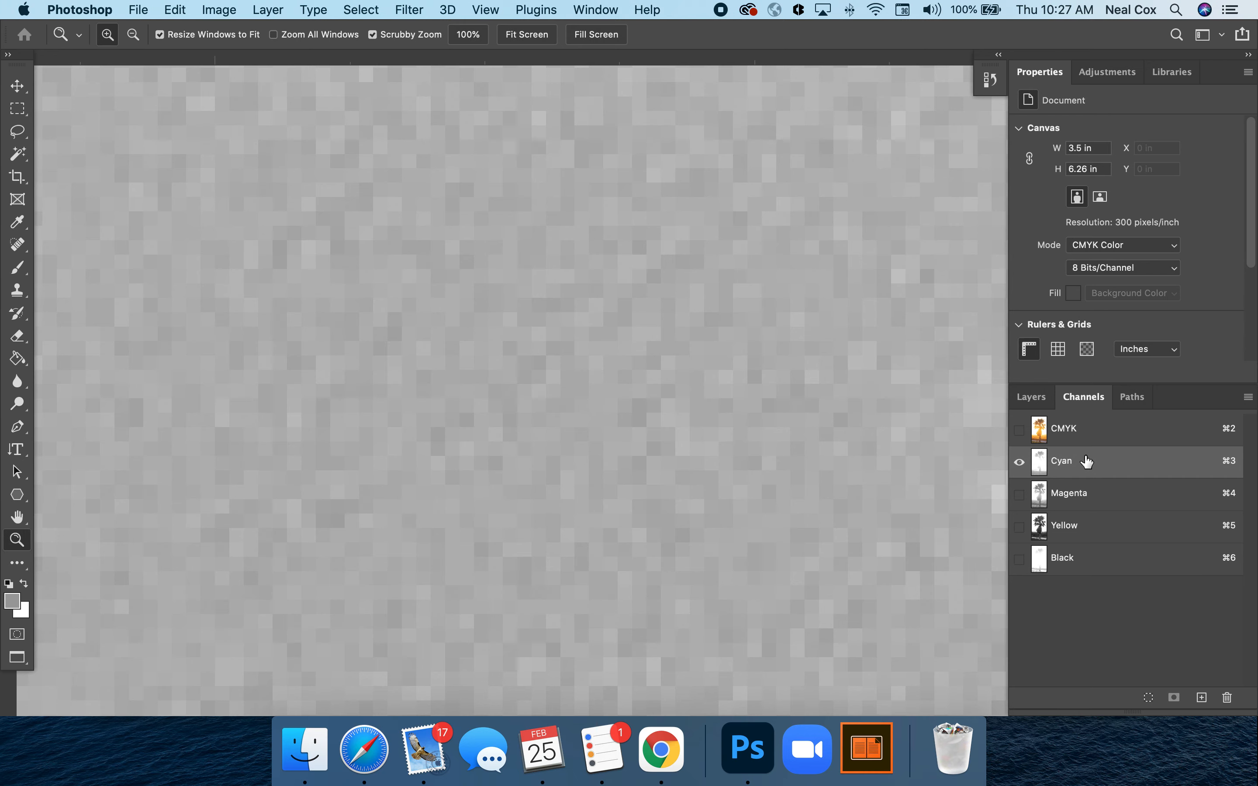
pyautogui.click(1085, 436)
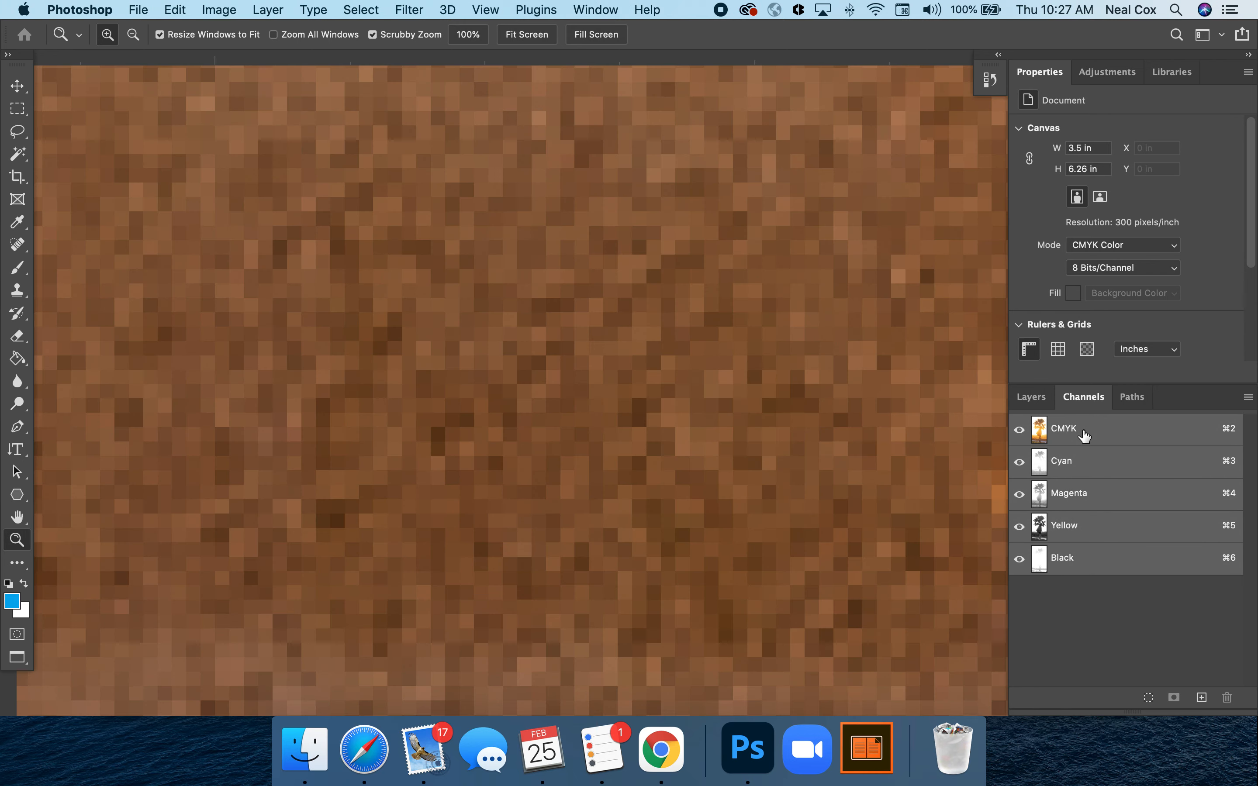
pyautogui.press('super+0')
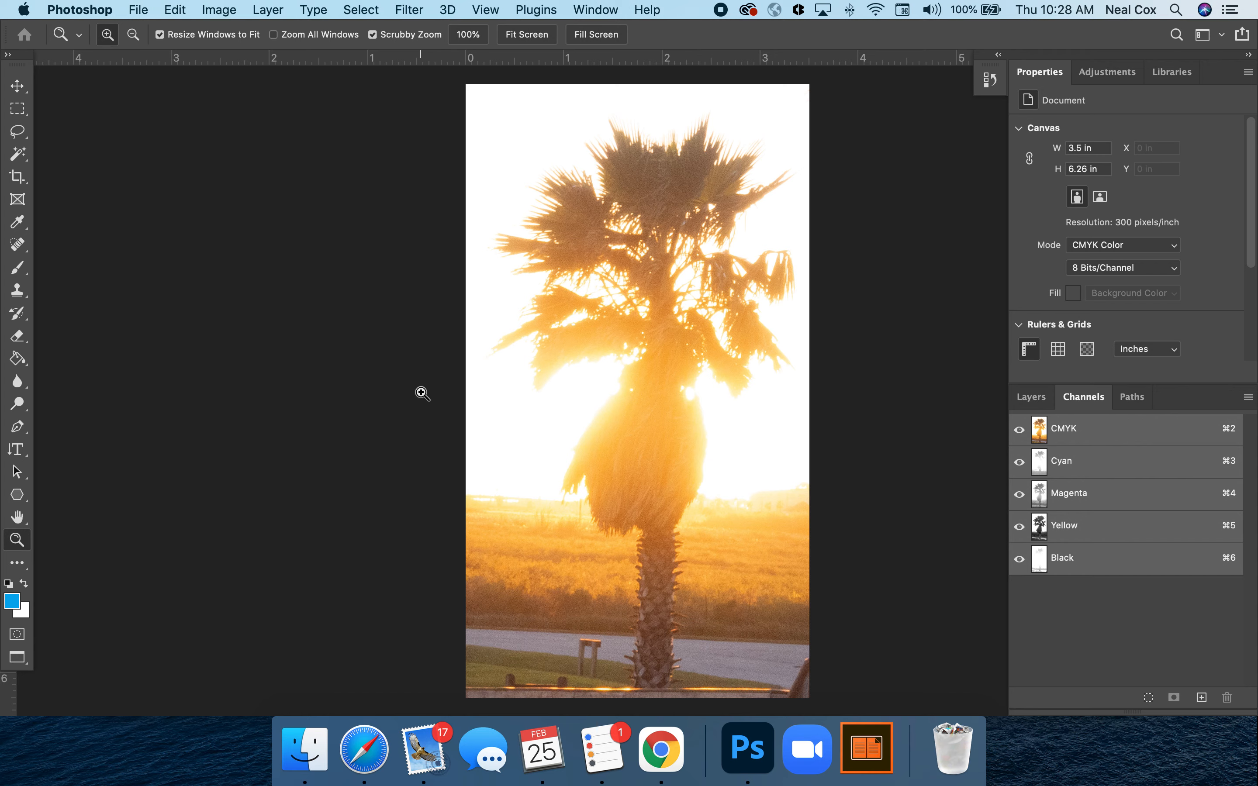
# - Widen the canvas to 4.5 inches, anchored at the middle right so the extra space is added on the left
pyautogui.click(221, 8)
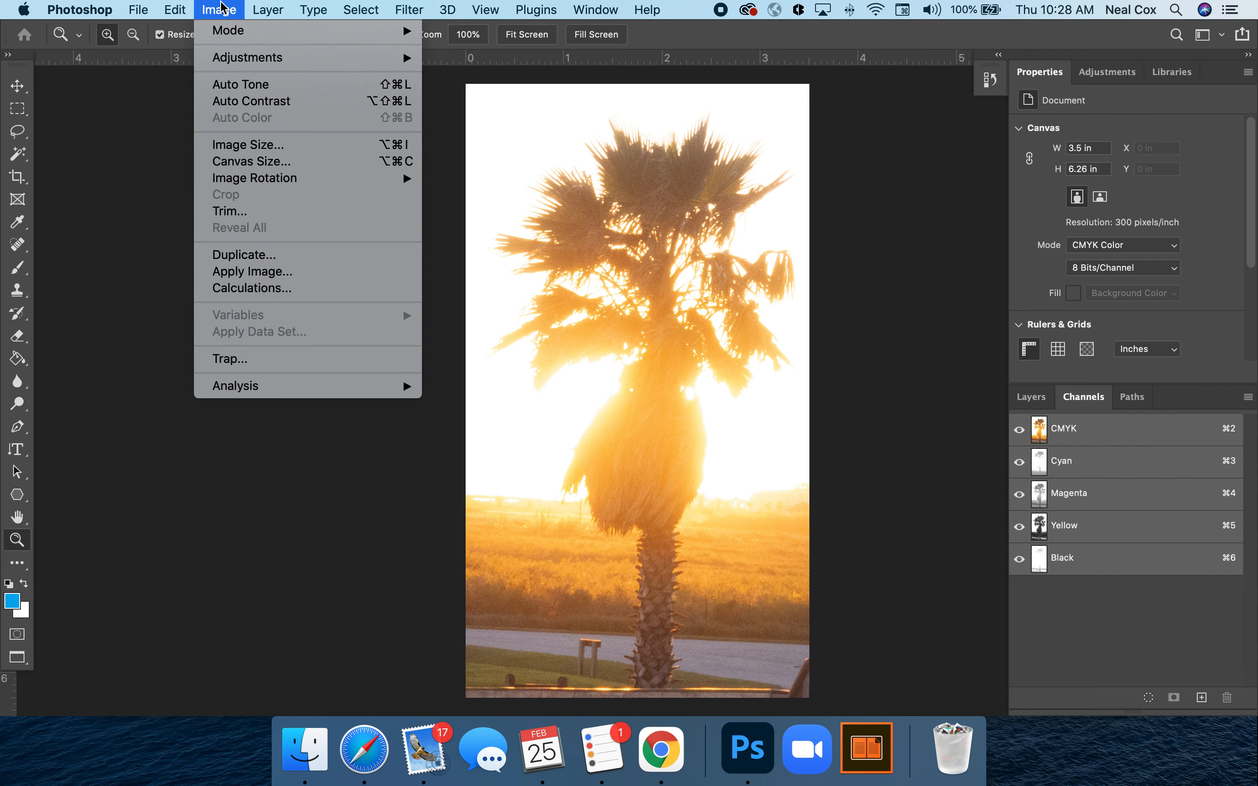
pyautogui.click(233, 162)
pyautogui.click(636, 424)
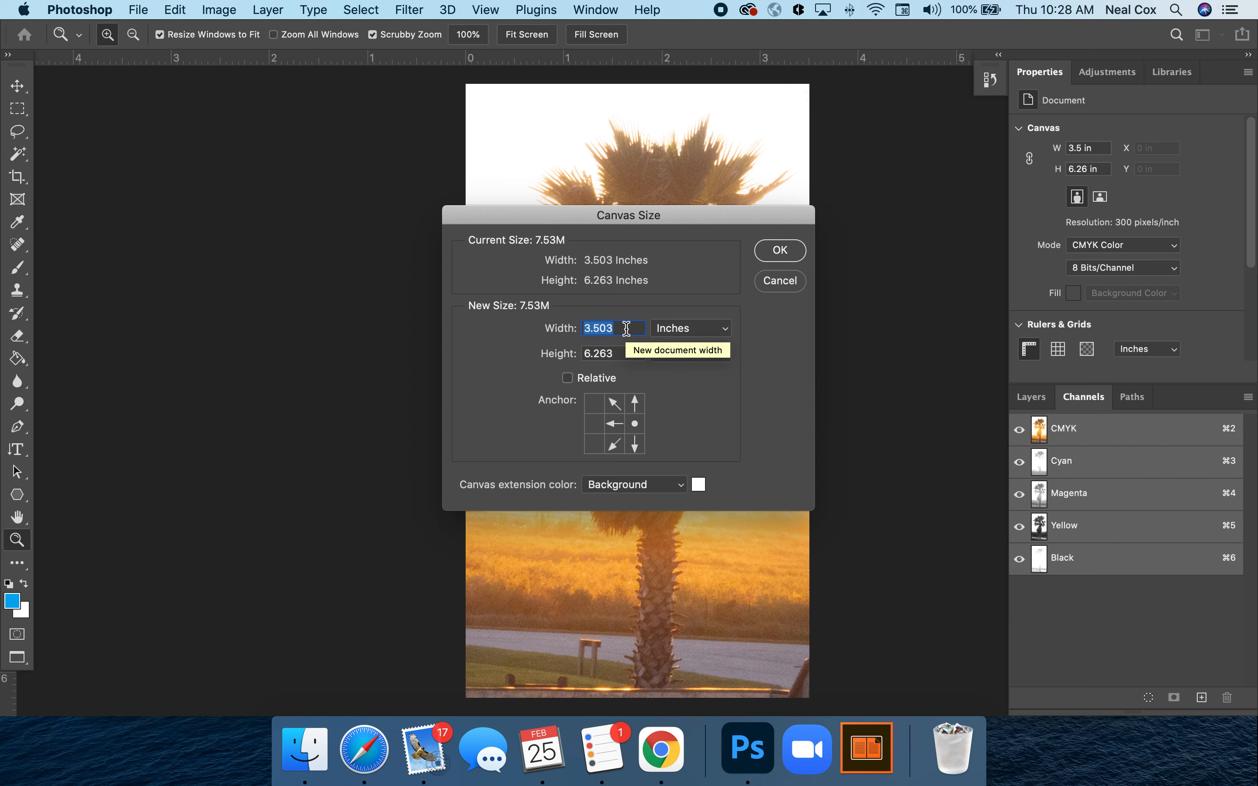
pyautogui.write('4.5')
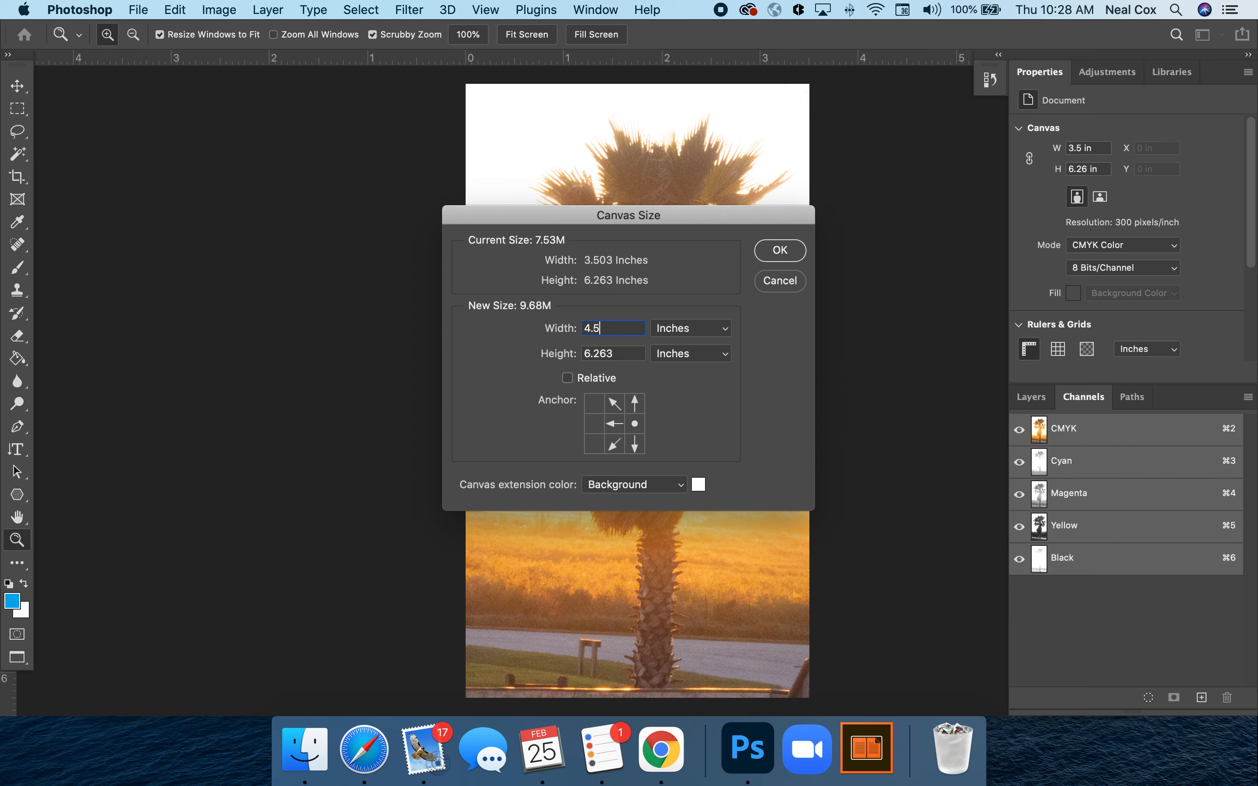
pyautogui.click(768, 248)
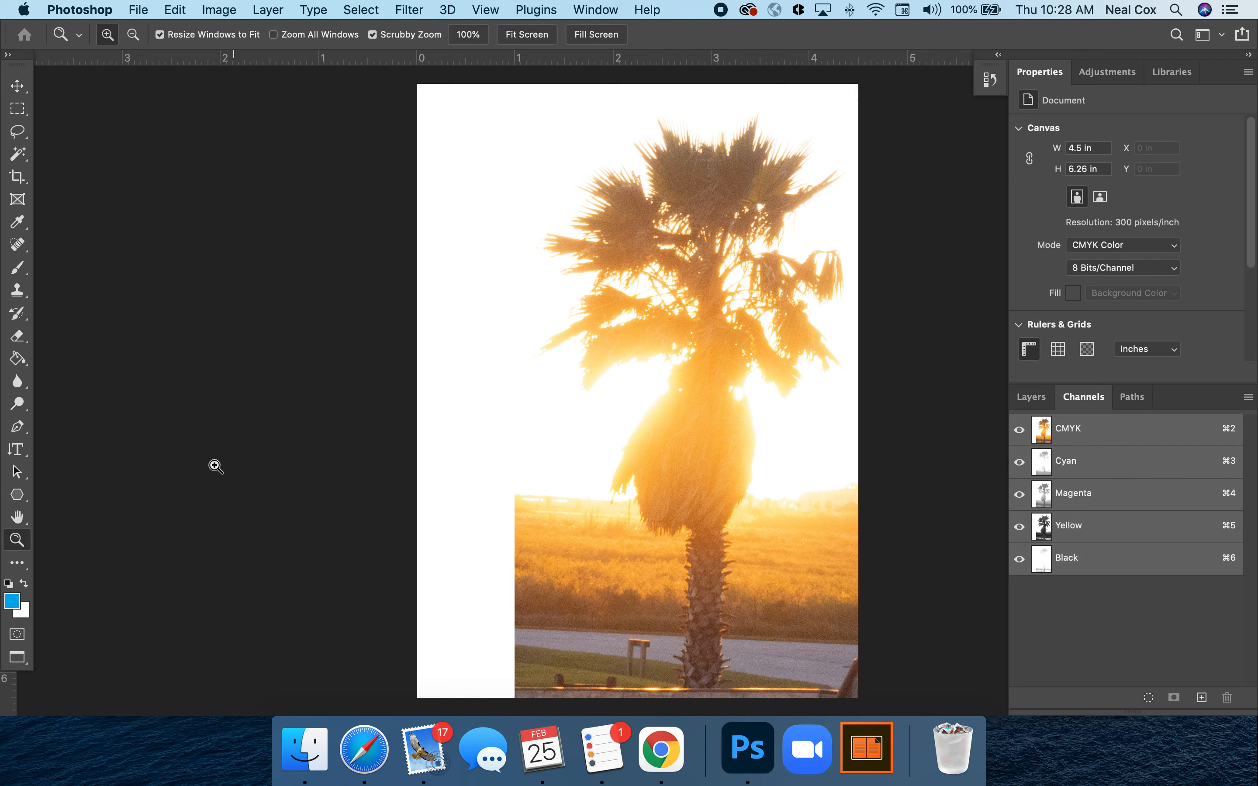
# - Set the vertical type colour to 100% cyan and 0% magenta and add a letter C in the blank strip beside the photo
pyautogui.click(18, 452)
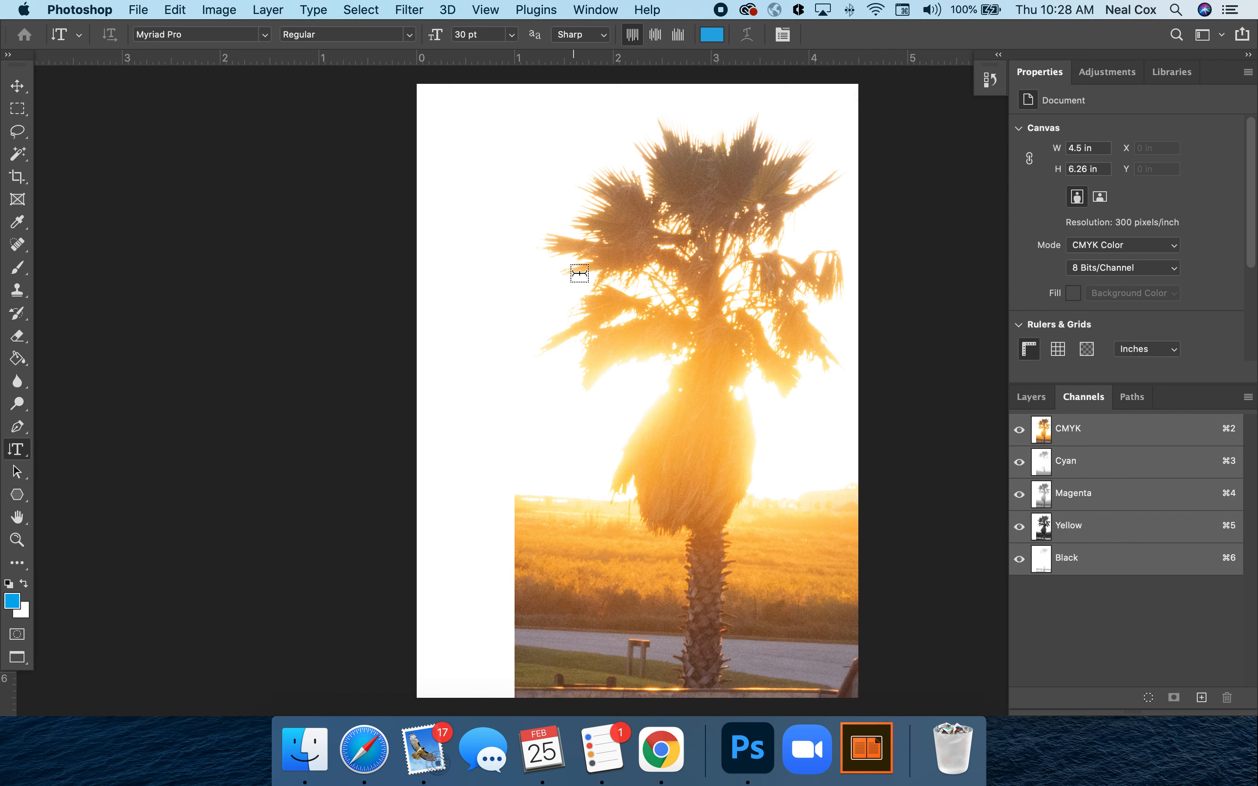
pyautogui.click(712, 35)
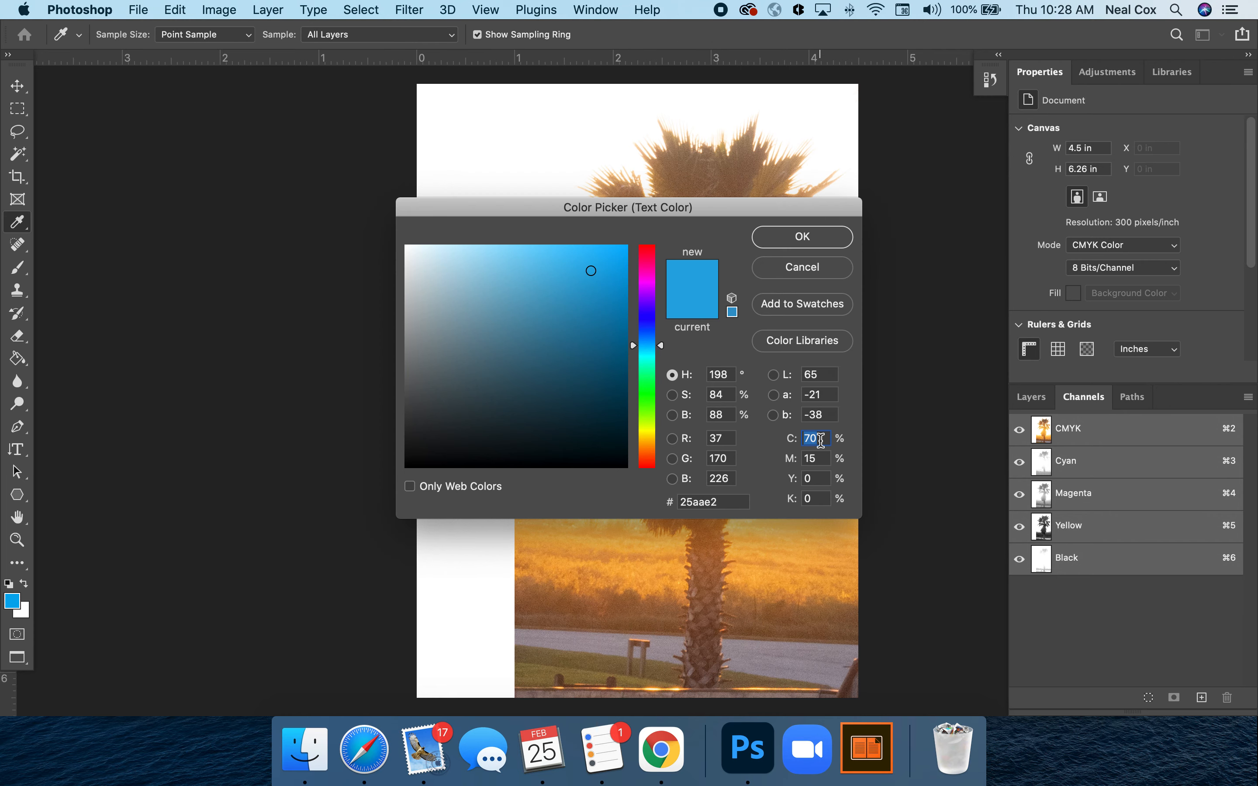
pyautogui.write('100')
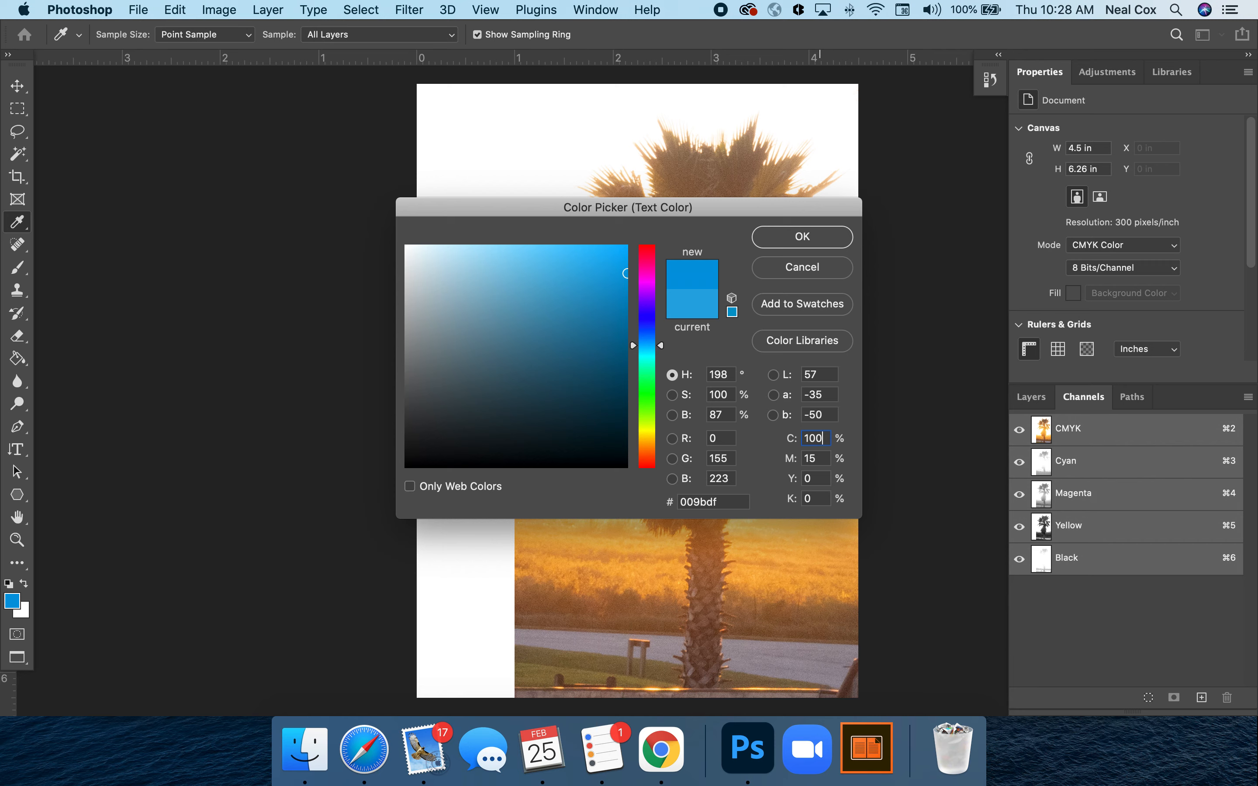
pyautogui.click(821, 456)
pyautogui.write('0')
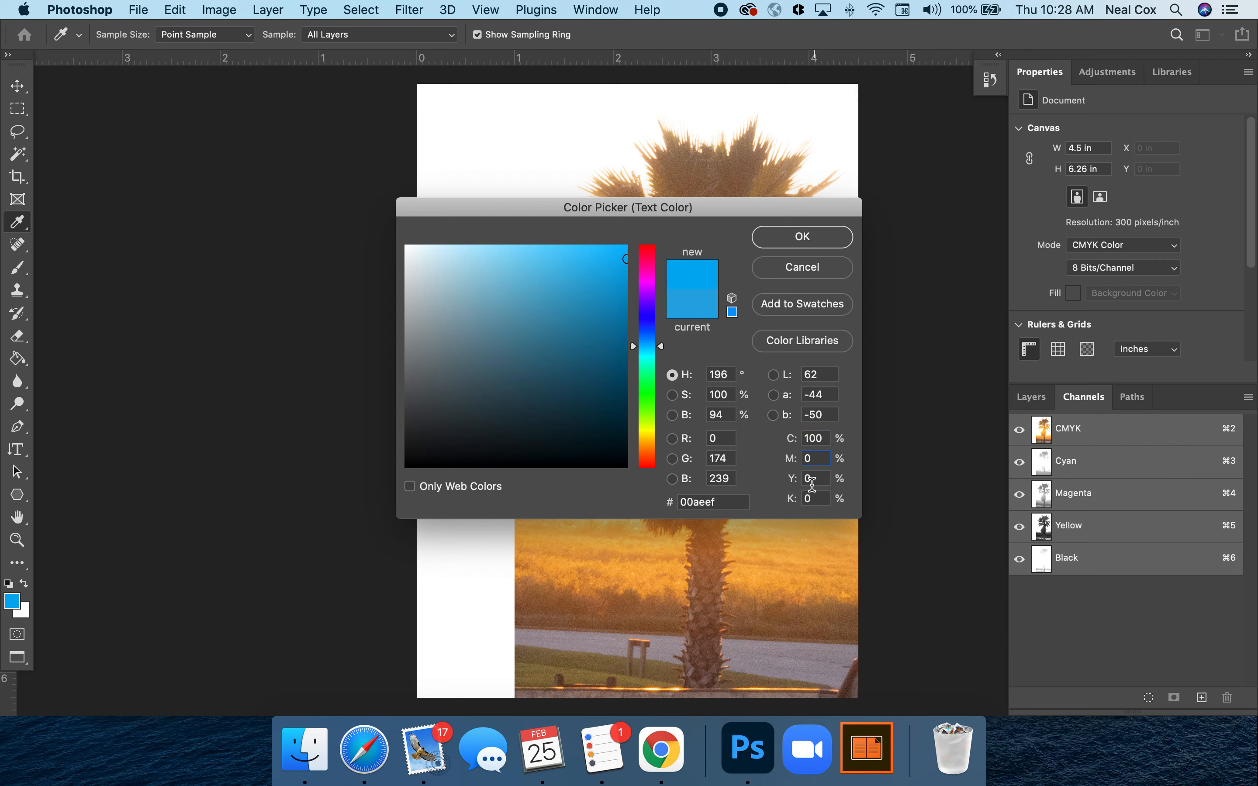
pyautogui.click(779, 245)
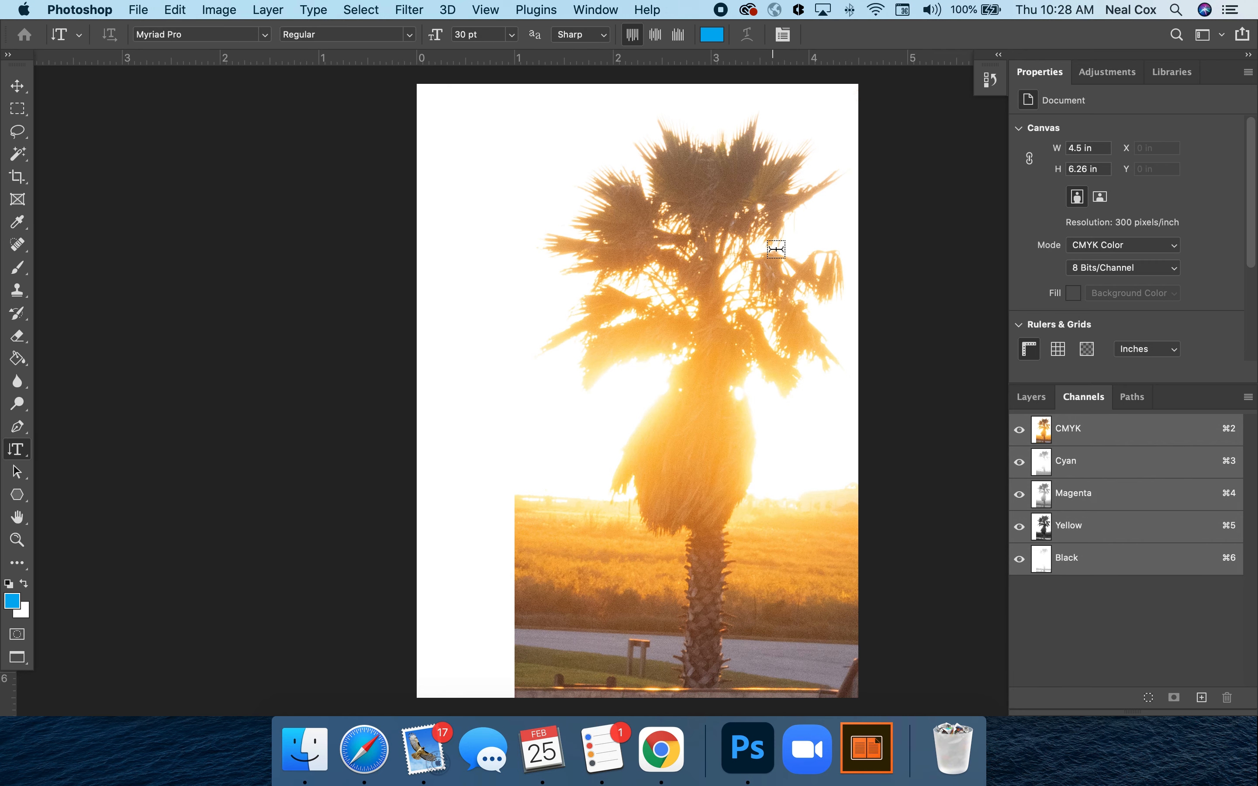
pyautogui.click(469, 197)
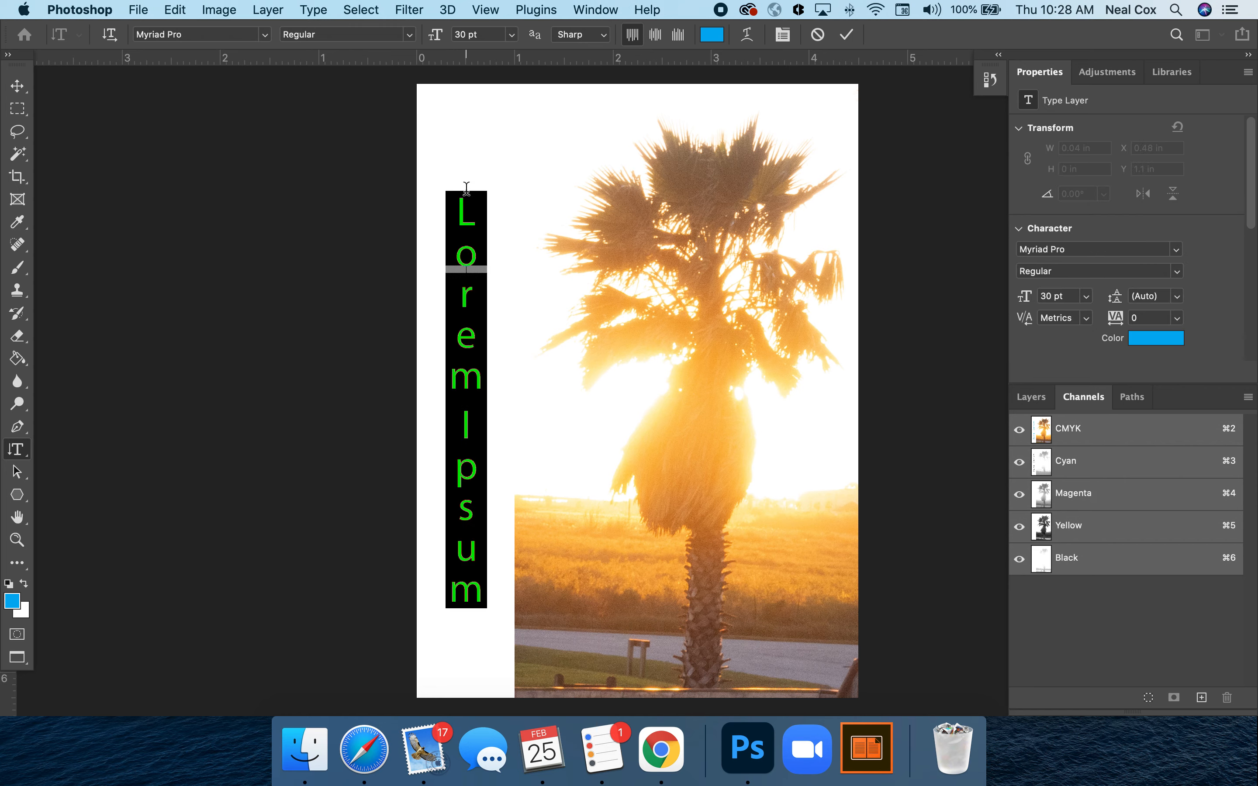
pyautogui.write('C')
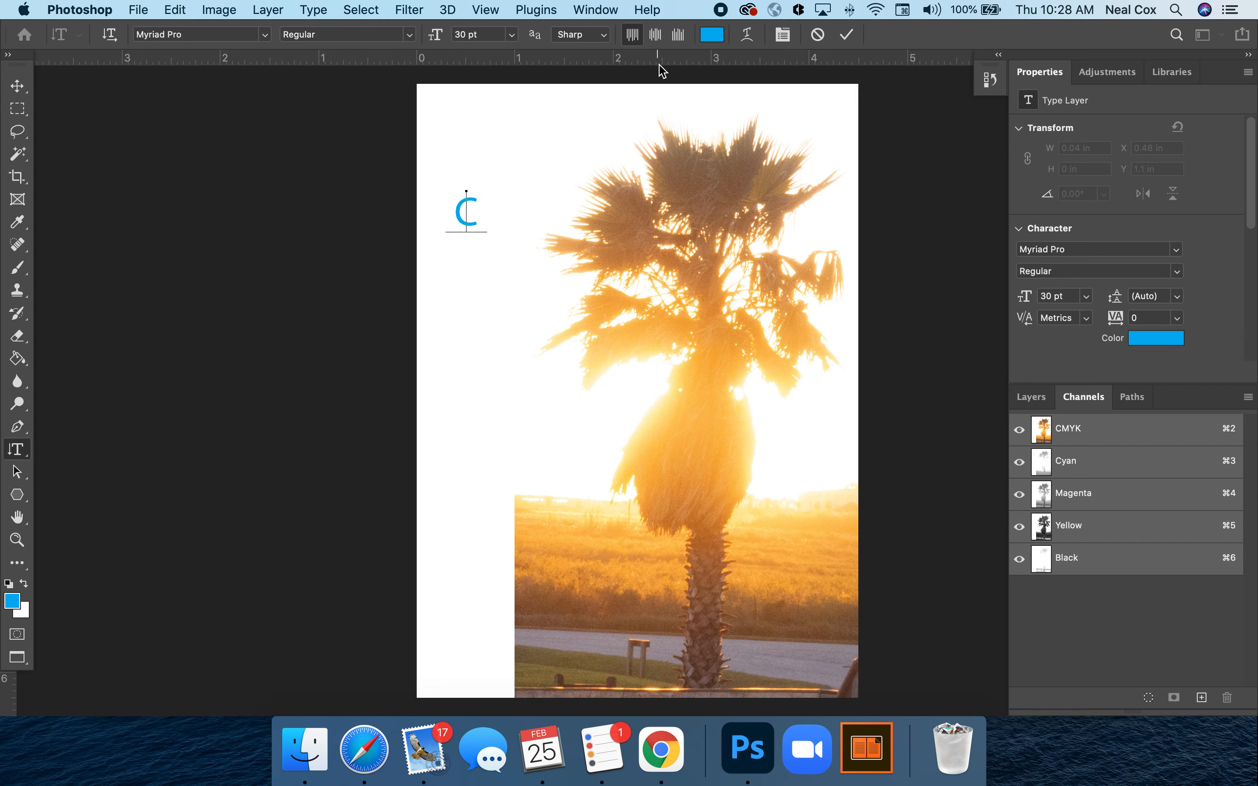
# - Set the type colour to 0% cyan and 100% magenta and add the letter M below the C
pyautogui.click(712, 34)
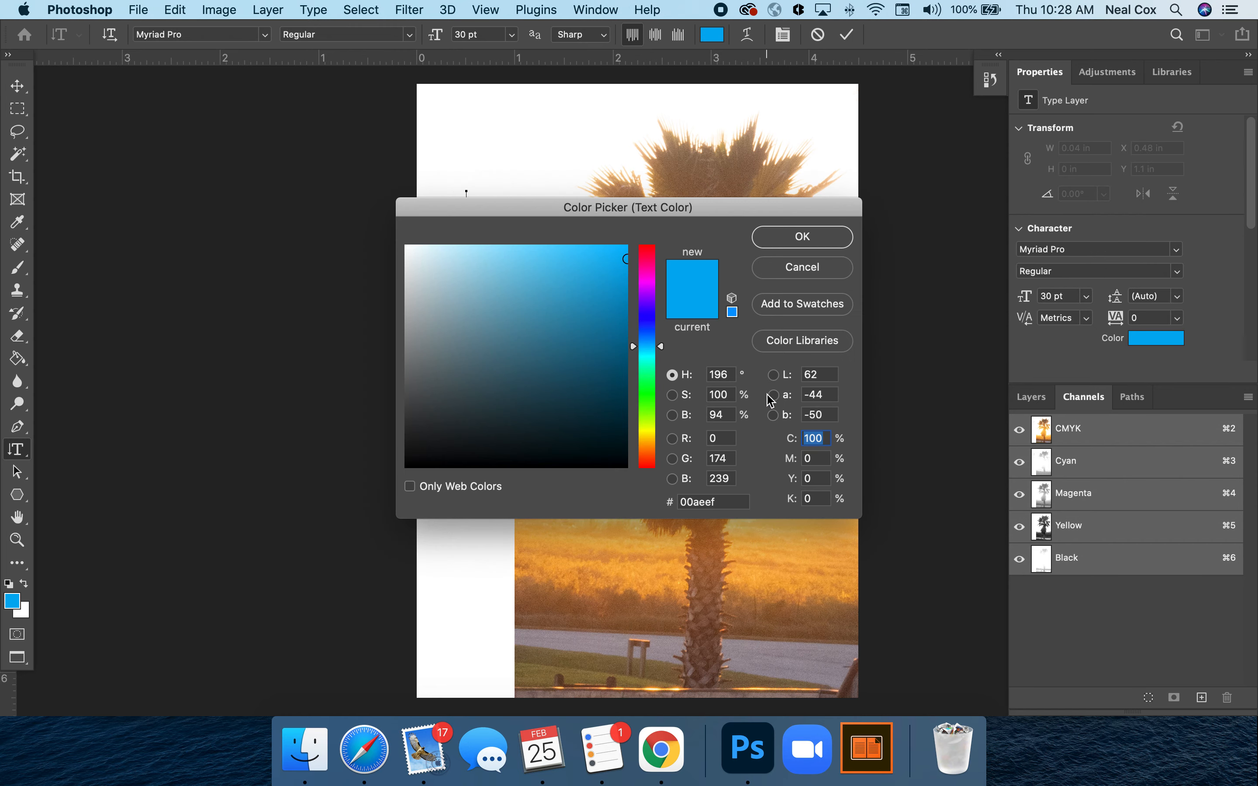
pyautogui.write('0')
pyautogui.press('Tab')
pyautogui.write('100')
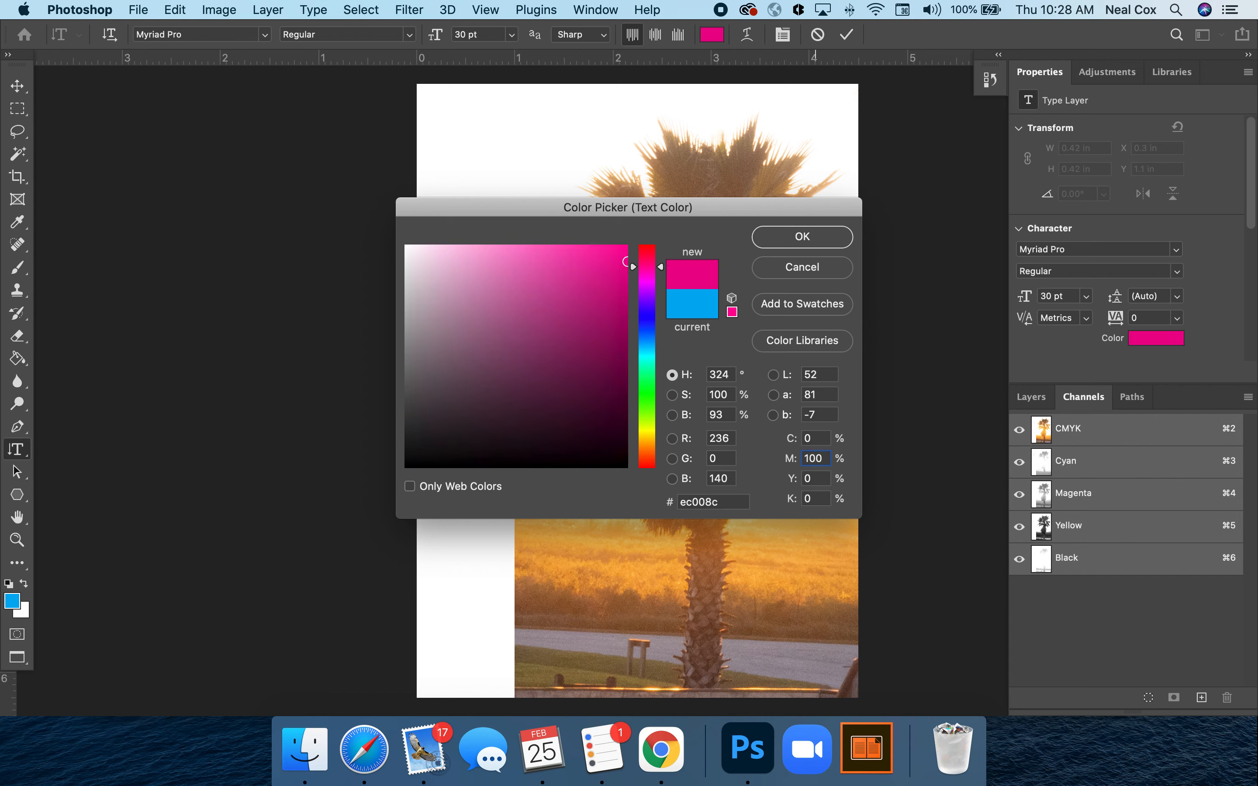
pyautogui.click(786, 240)
pyautogui.write('M')
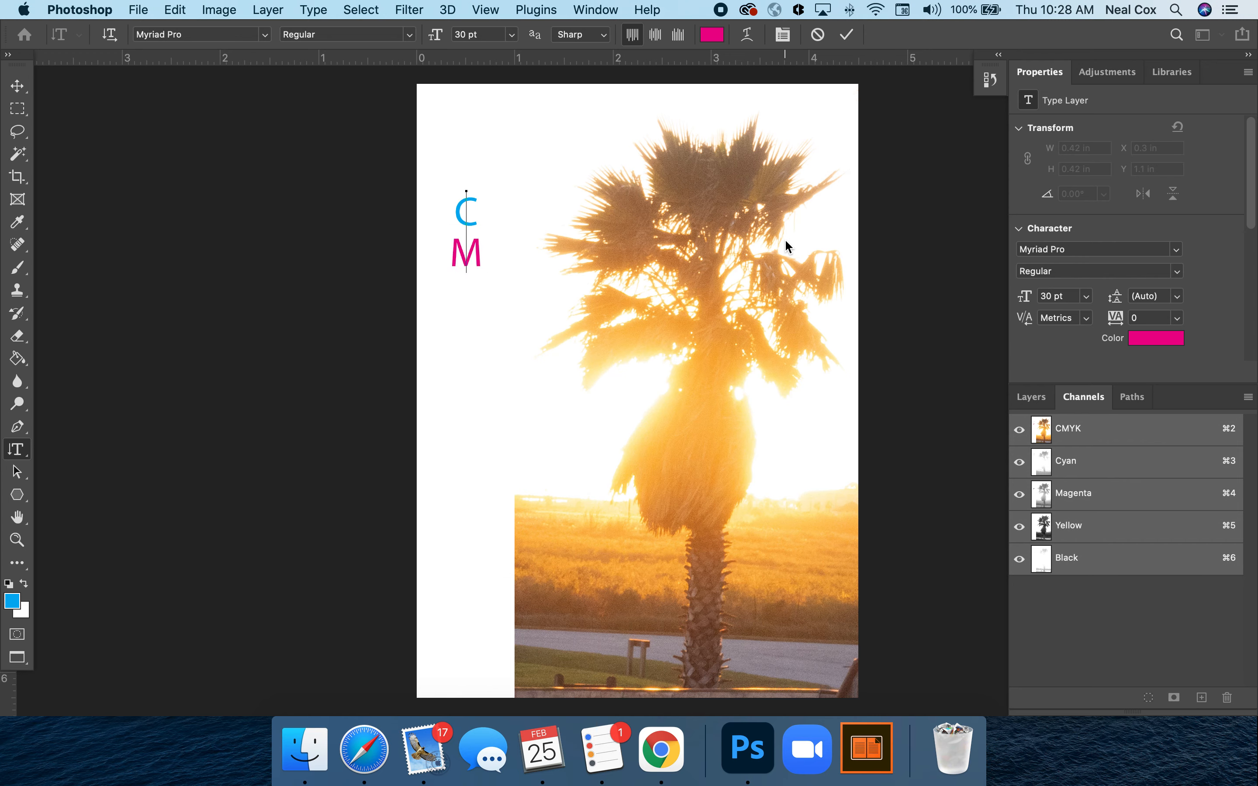
# - Set the type colour to 0% magenta and 100% yellow and add the letter Y below the M
pyautogui.click(713, 36)
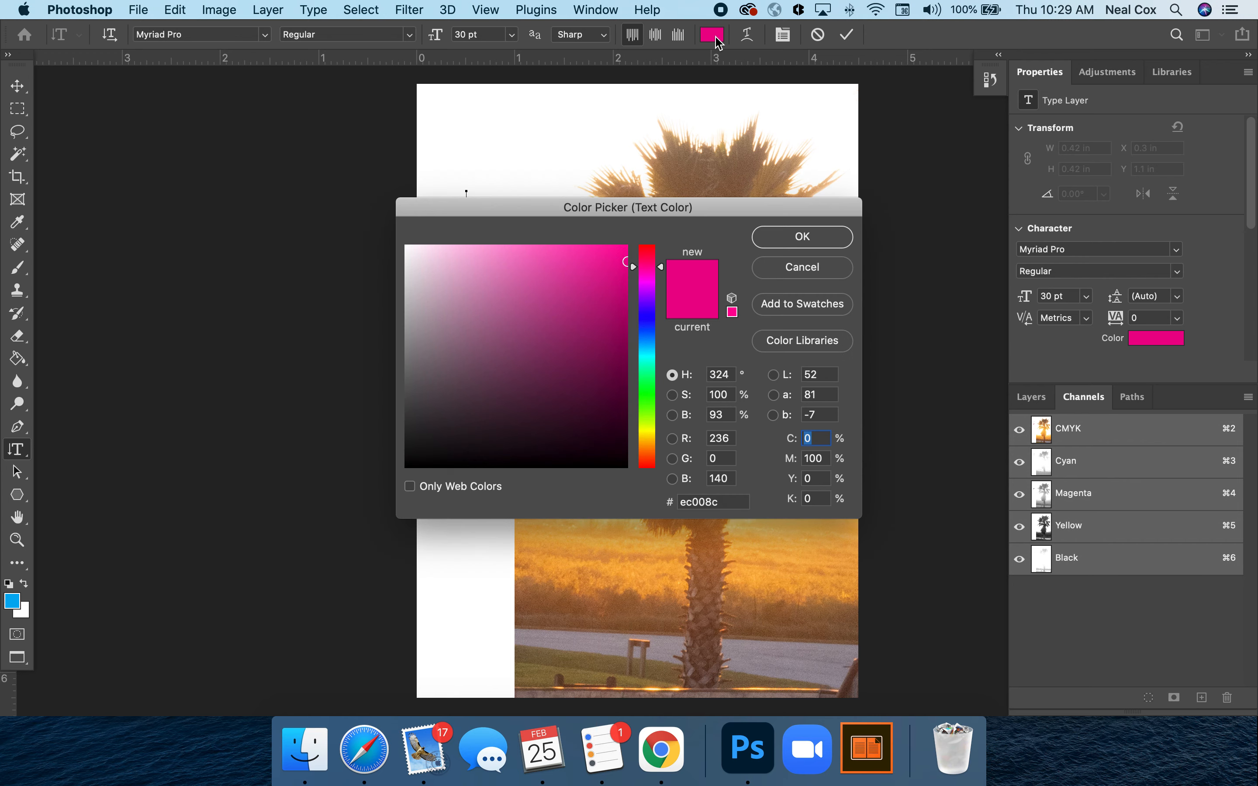
pyautogui.click(813, 459)
pyautogui.write('0')
pyautogui.click(815, 480)
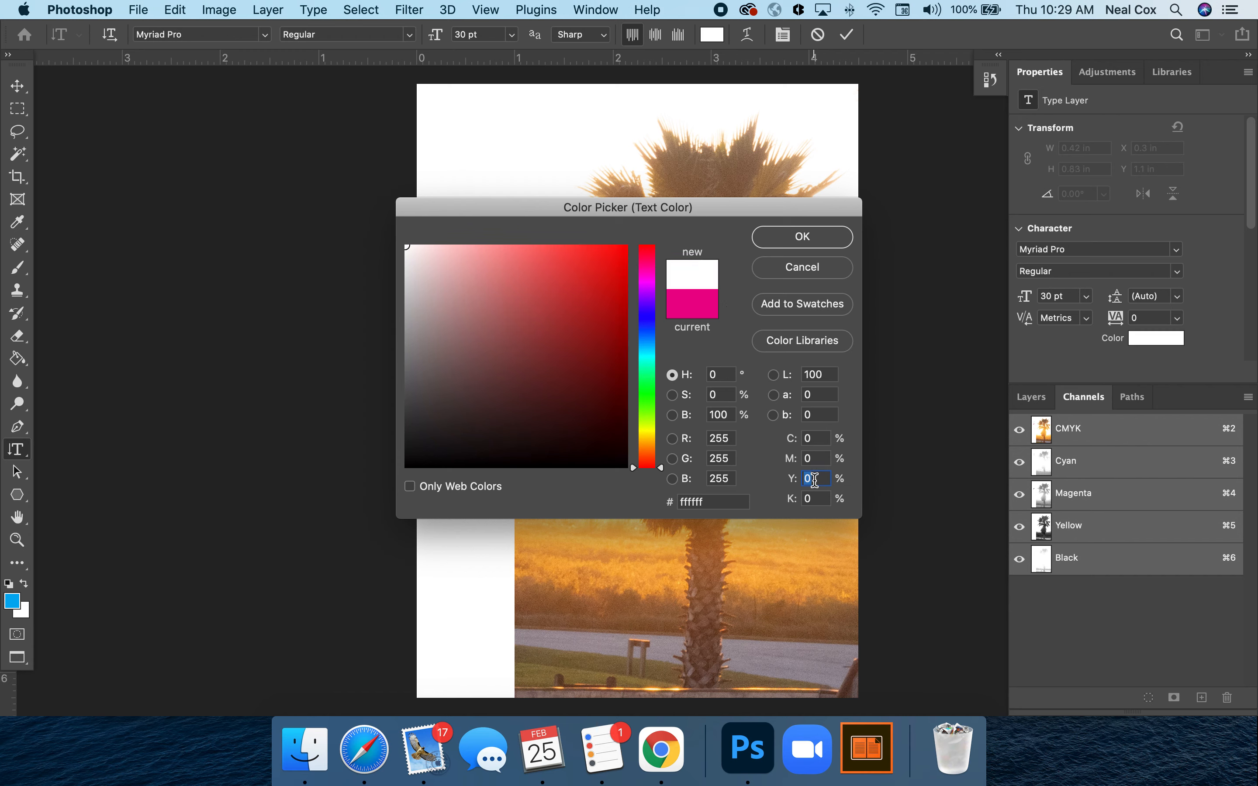
pyautogui.write('100')
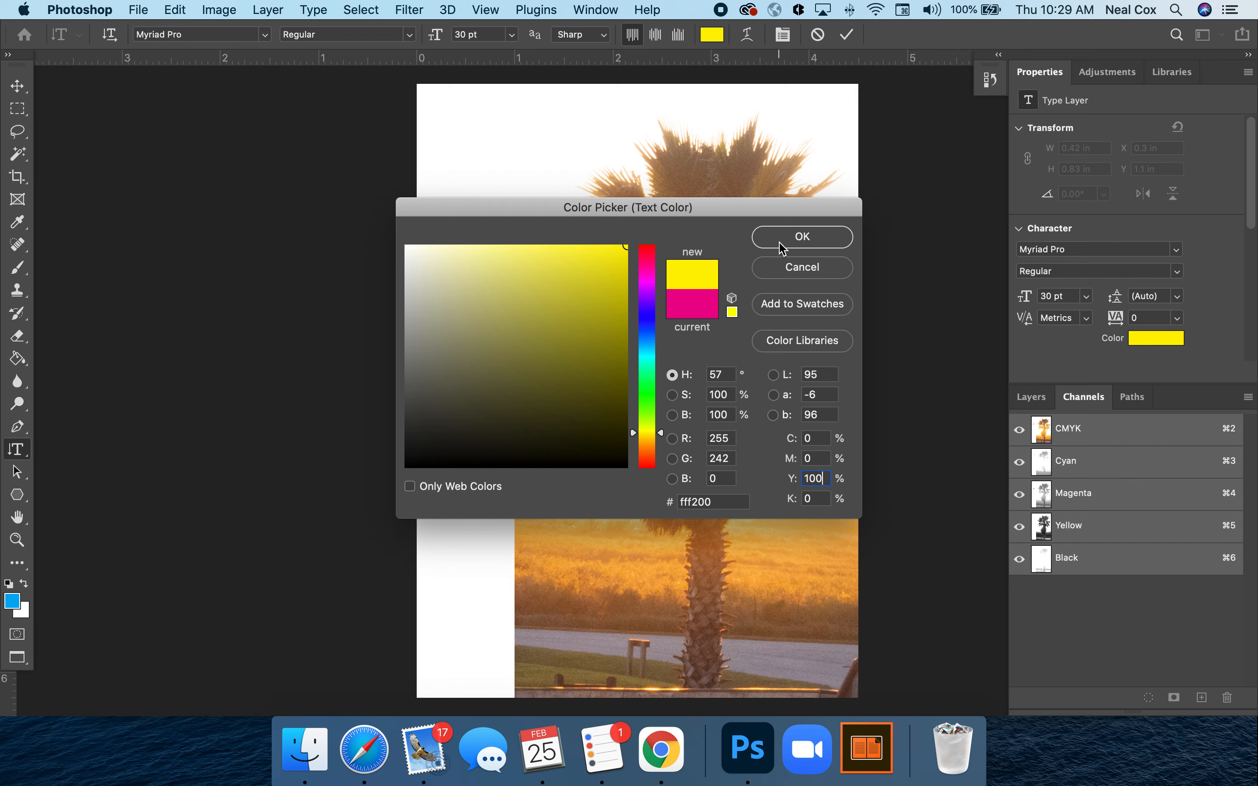
pyautogui.click(779, 245)
pyautogui.write('Y')
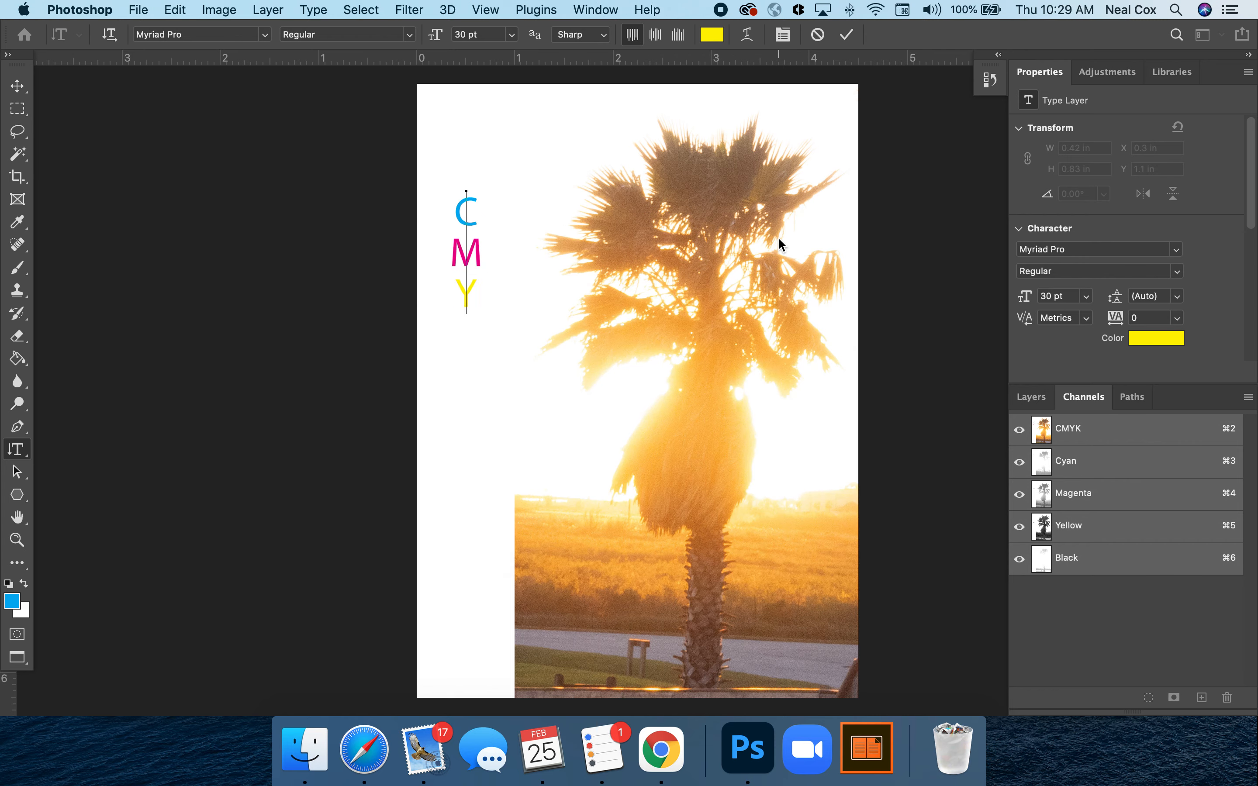
# - Set the type colour to 0% yellow and 100% black, add the letter K below the Y, and commit the lettering
pyautogui.click(714, 35)
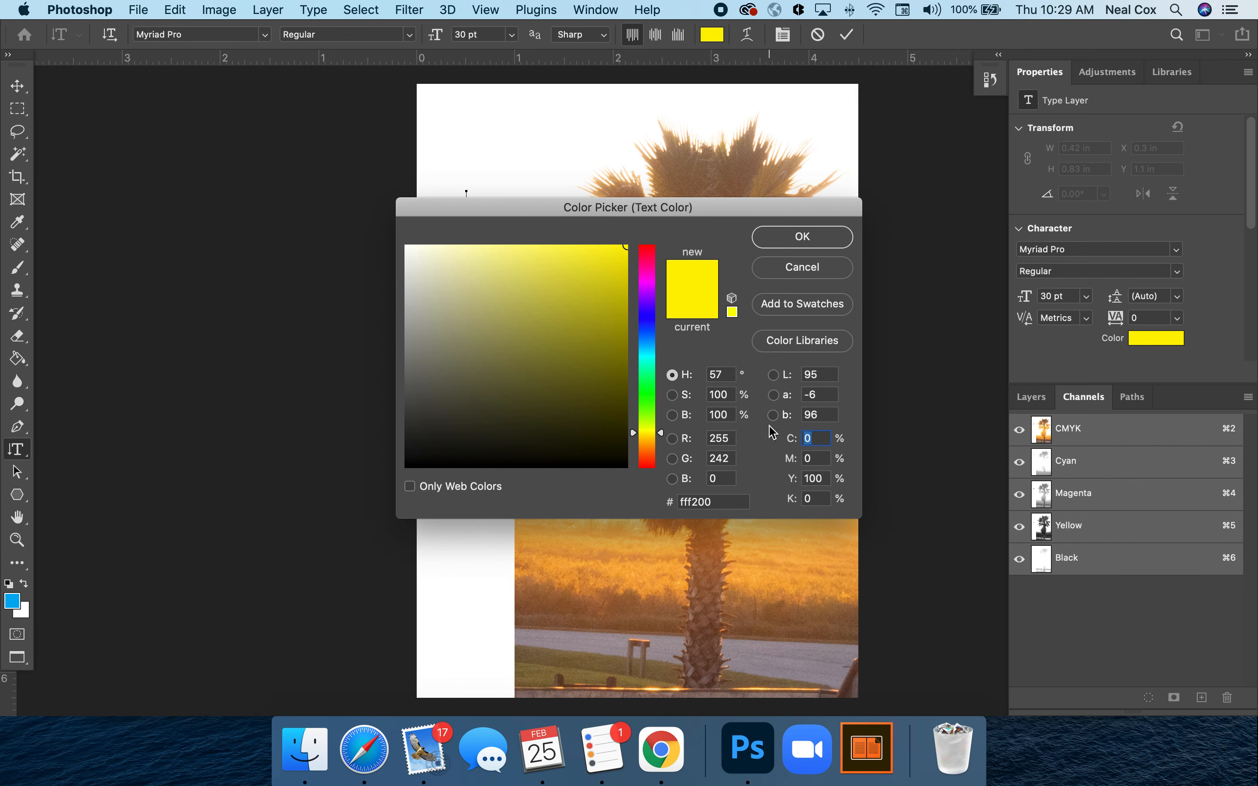
pyautogui.doubleClick(814, 479)
pyautogui.write('0')
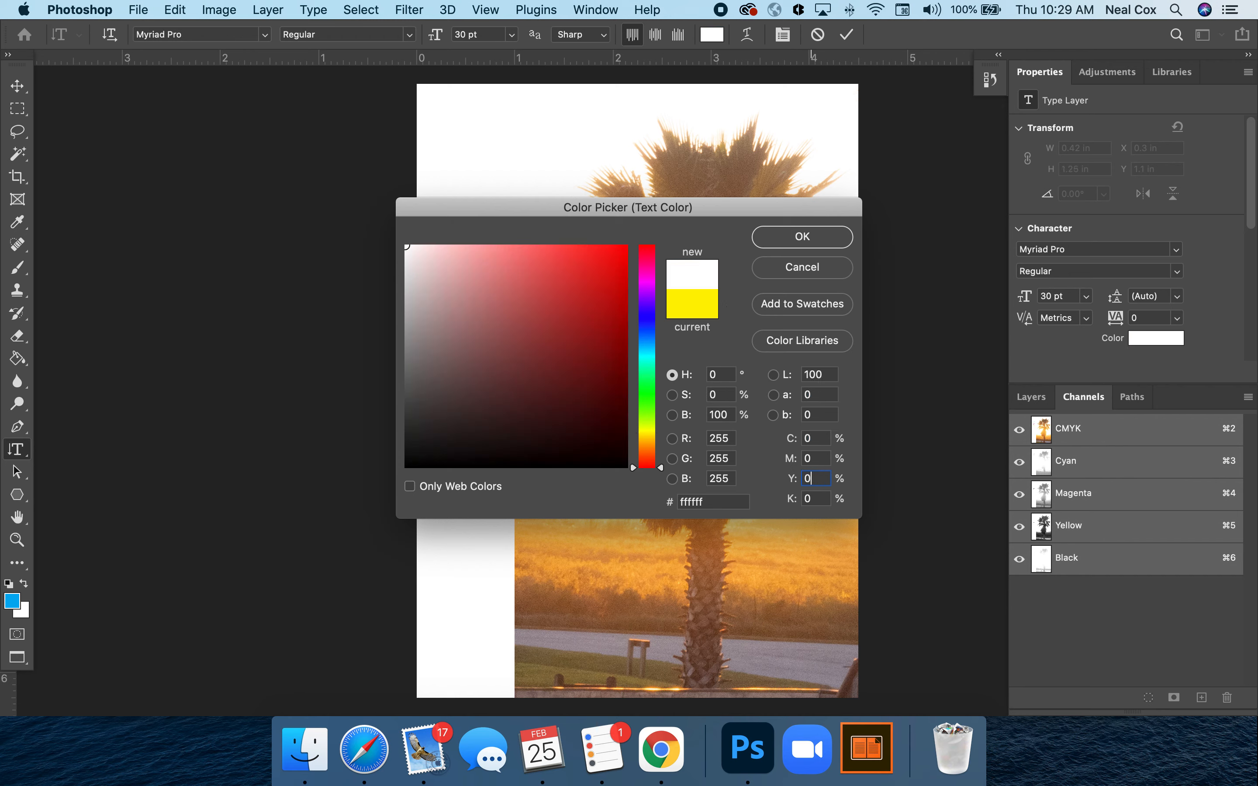
pyautogui.doubleClick(820, 498)
pyautogui.write('100')
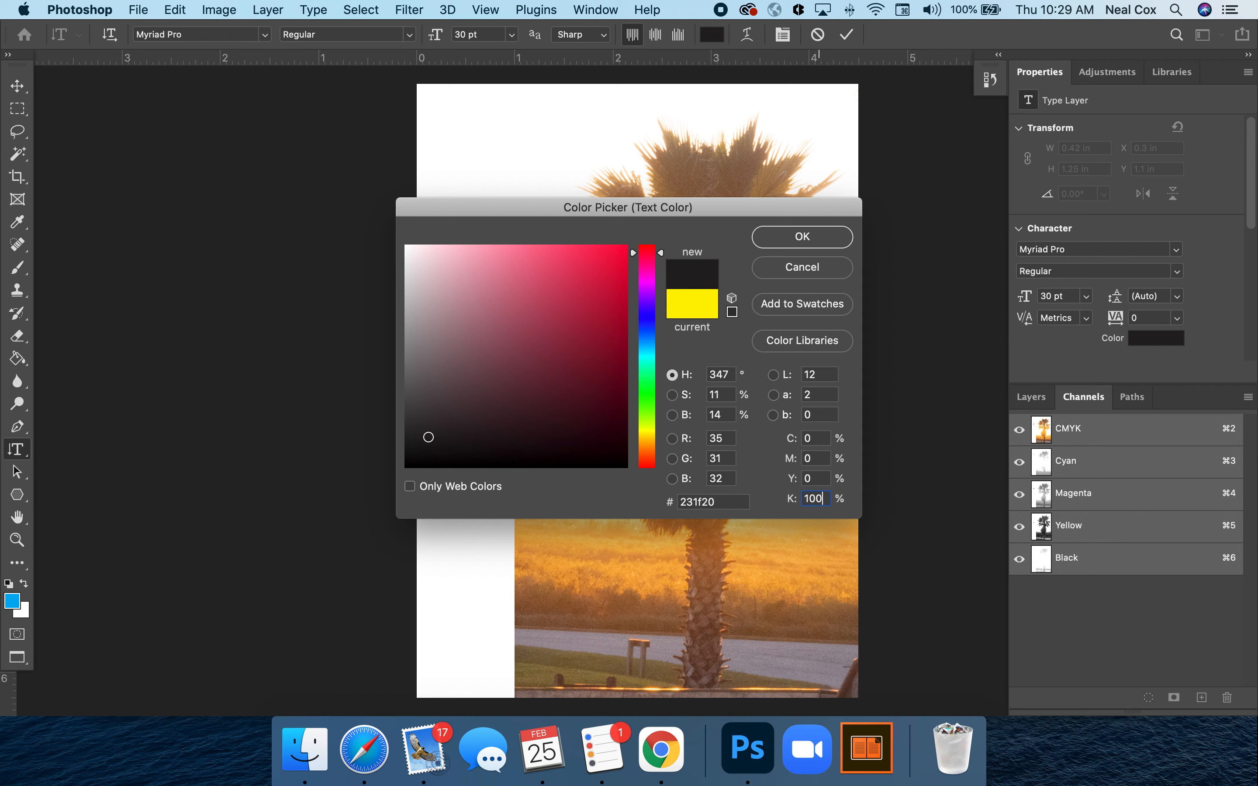
pyautogui.click(787, 238)
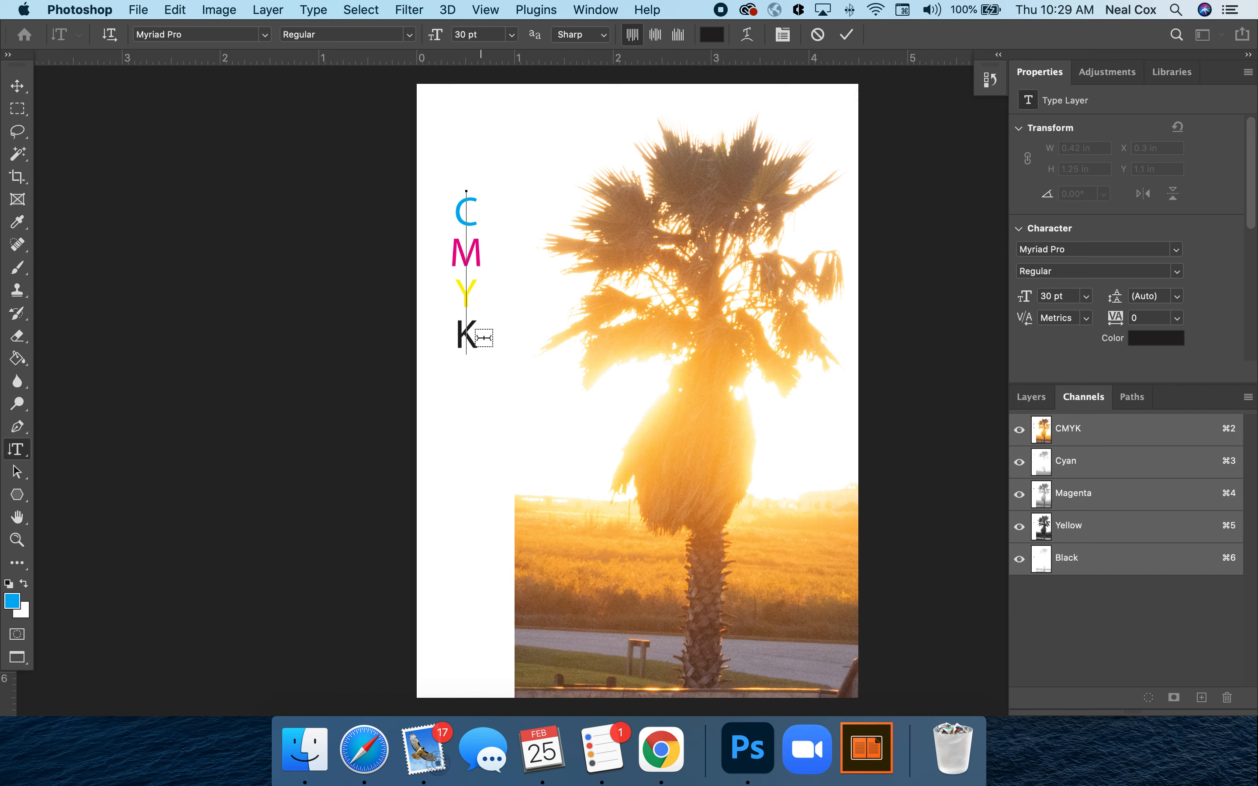
pyautogui.click(847, 35)
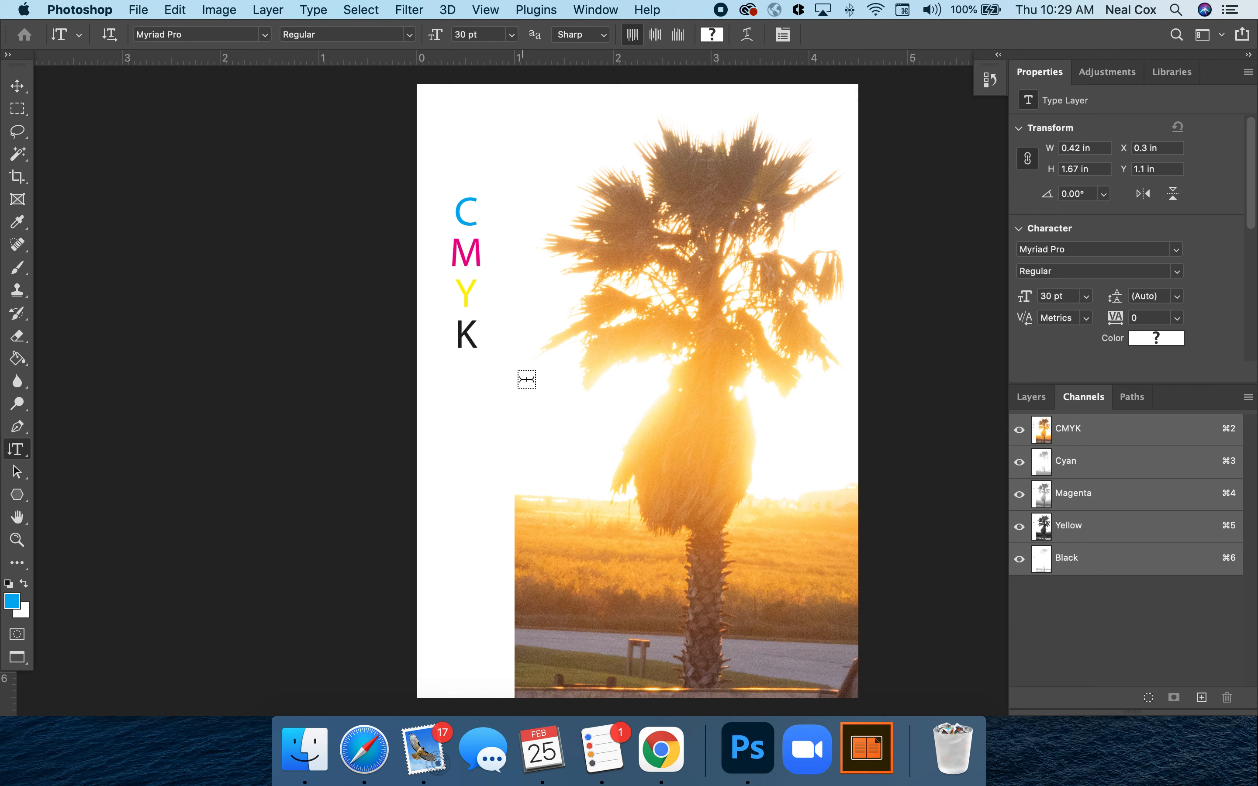
# - Flatten the image so the CMYK lettering layer merges into the background
pyautogui.click(1032, 397)
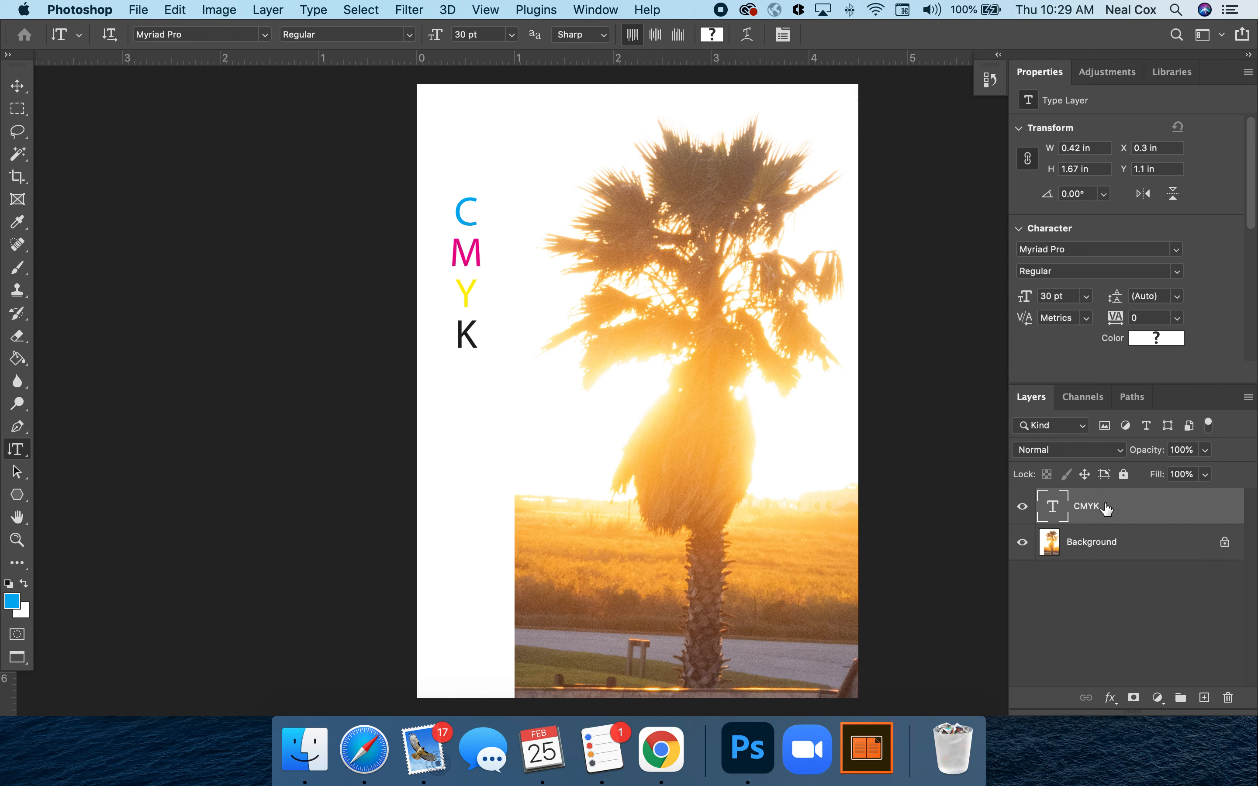
pyautogui.click(1248, 397)
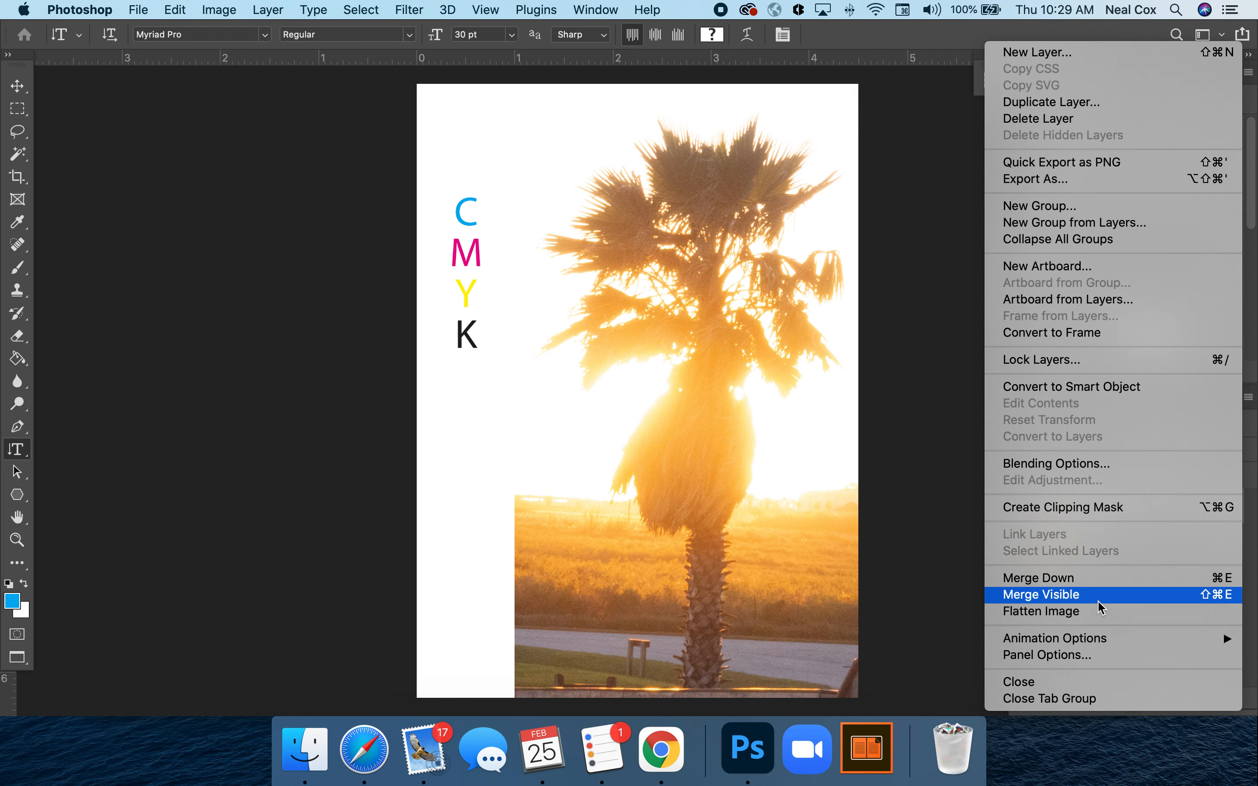
pyautogui.click(1095, 612)
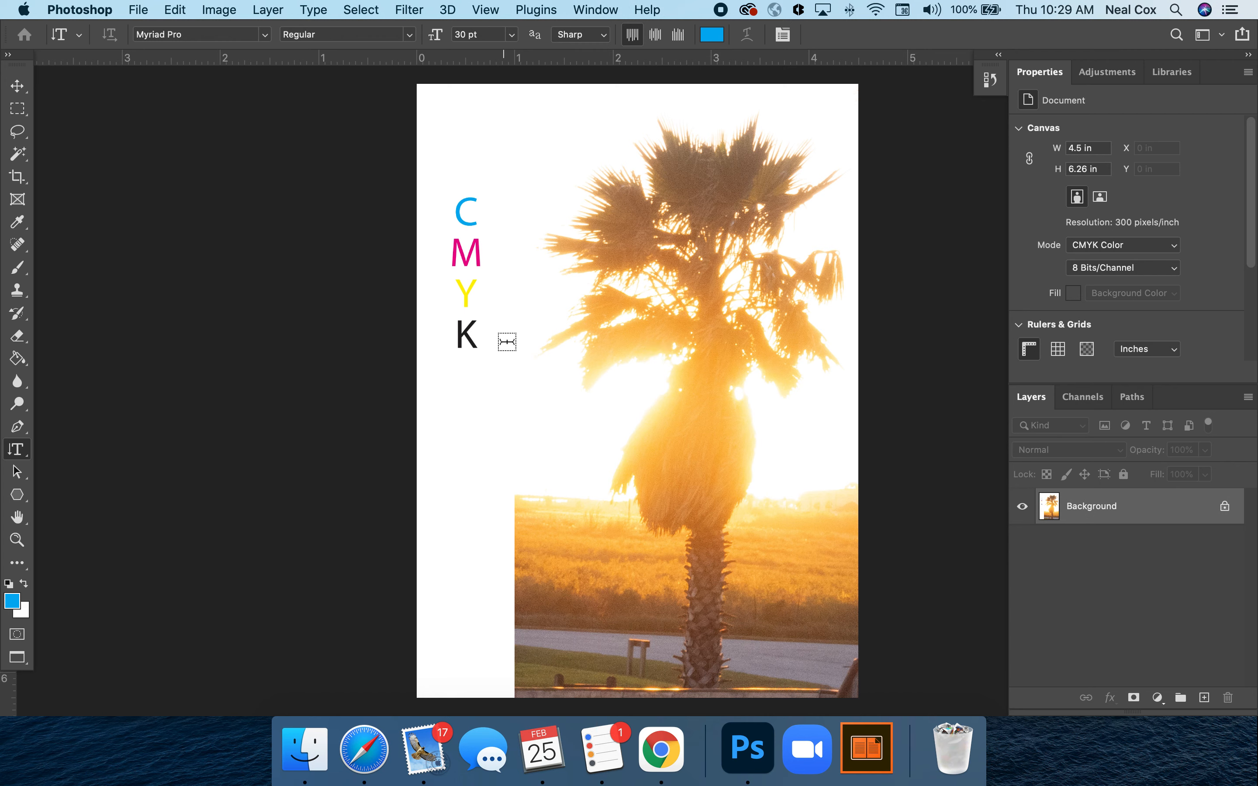
# - Isolate the Cyan channel, select the entire canvas, and copy the channel's contents
pyautogui.click(1081, 400)
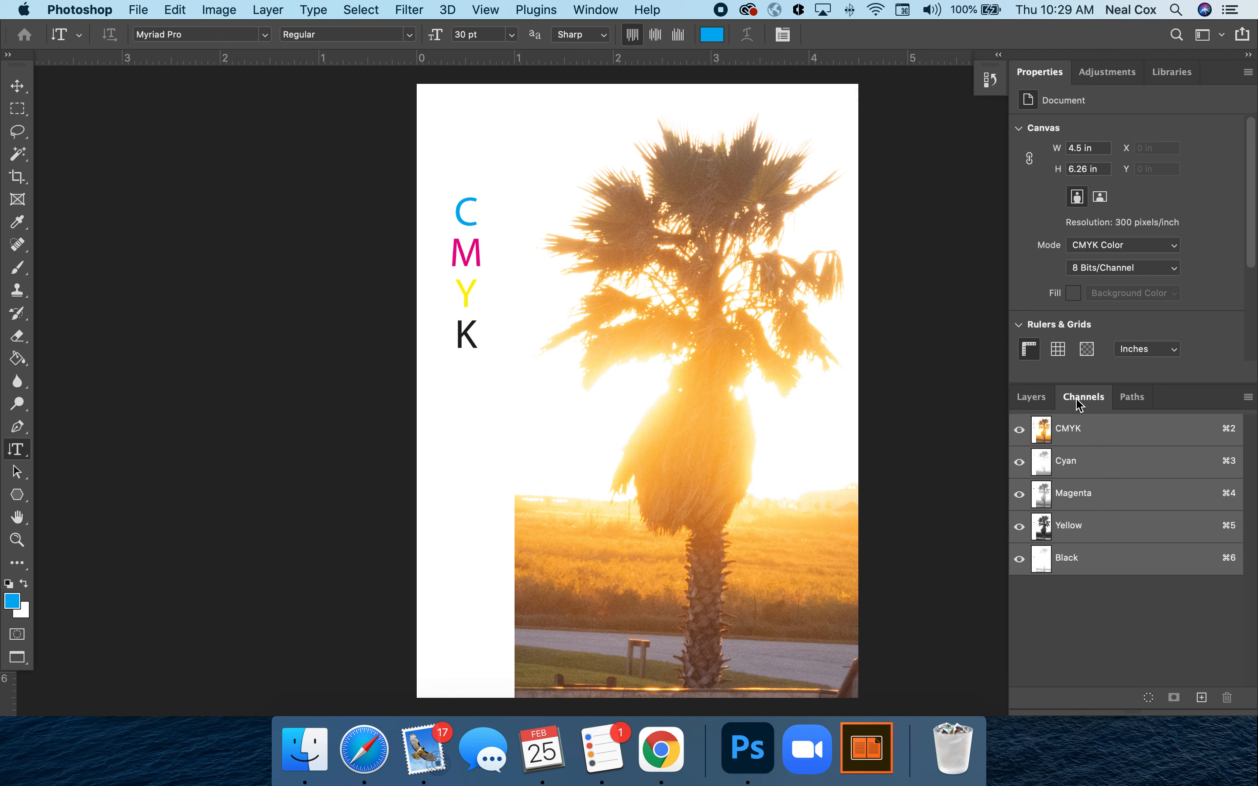
pyautogui.click(1109, 467)
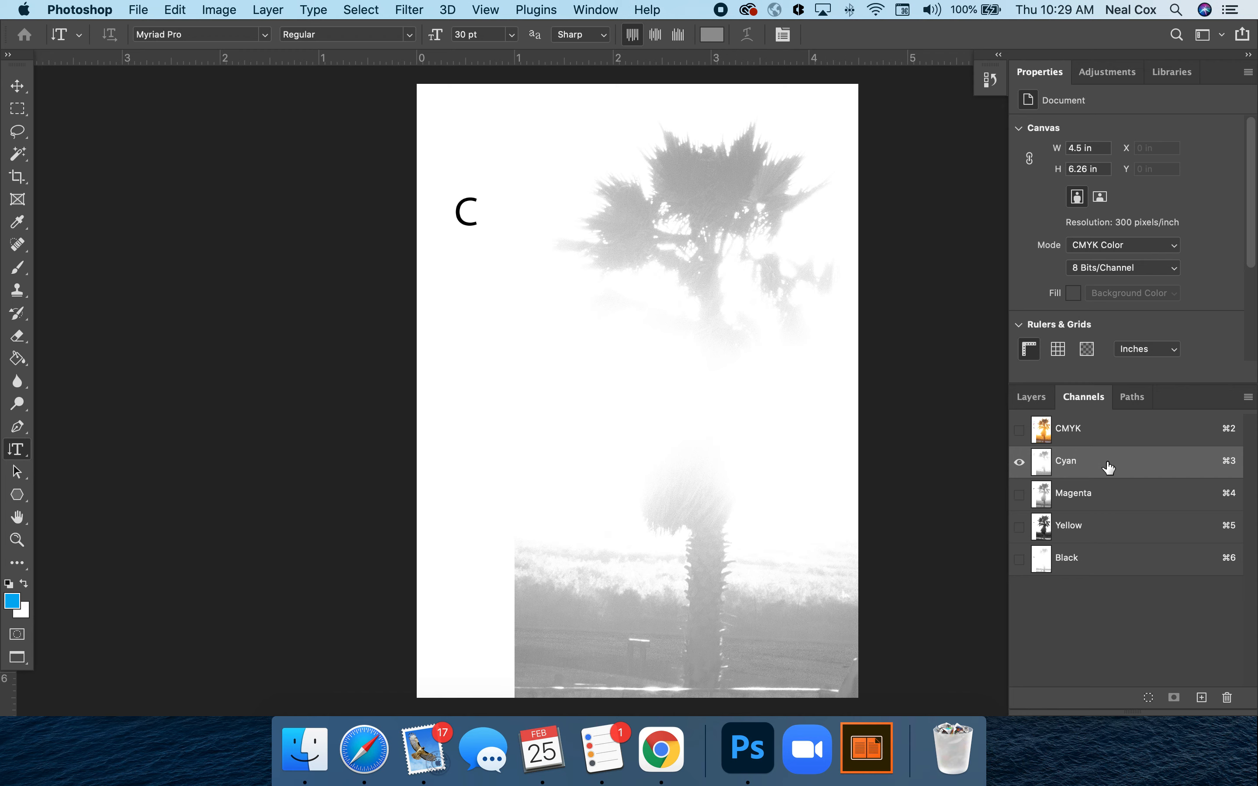
pyautogui.click(361, 10)
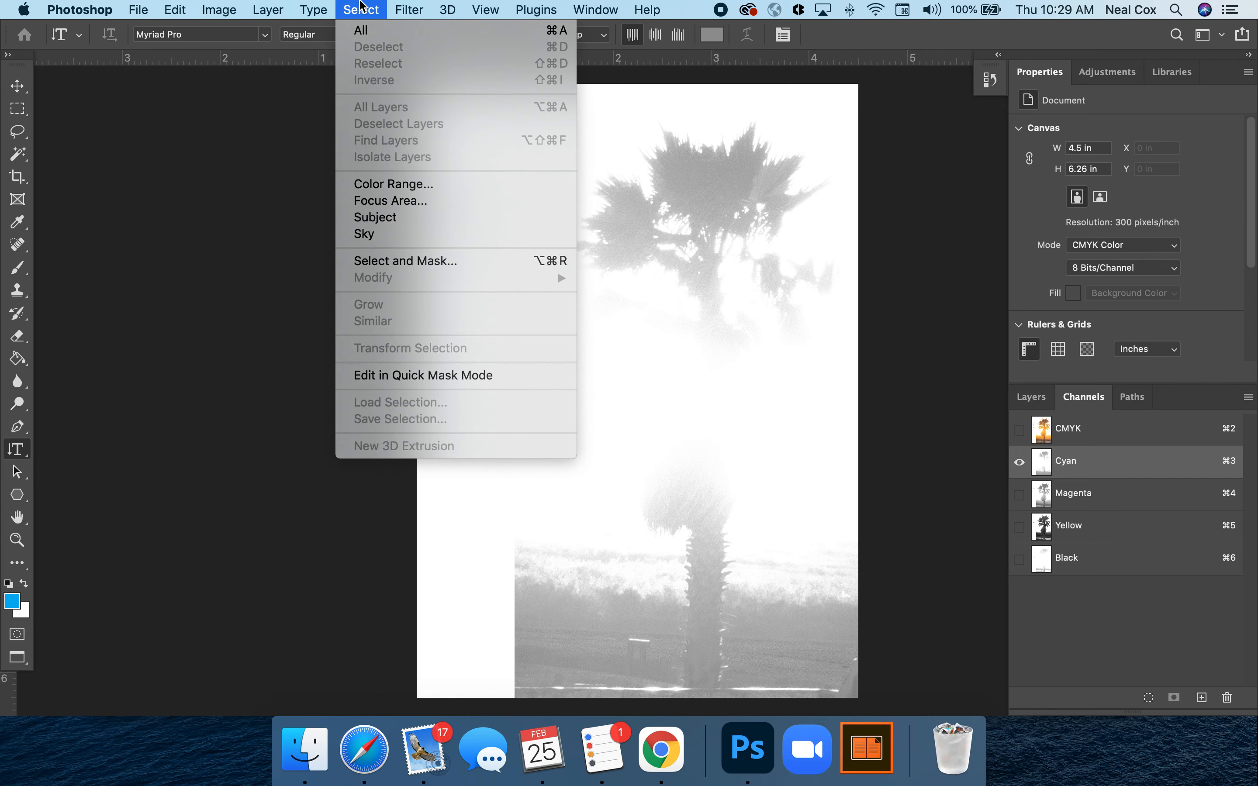
pyautogui.click(361, 29)
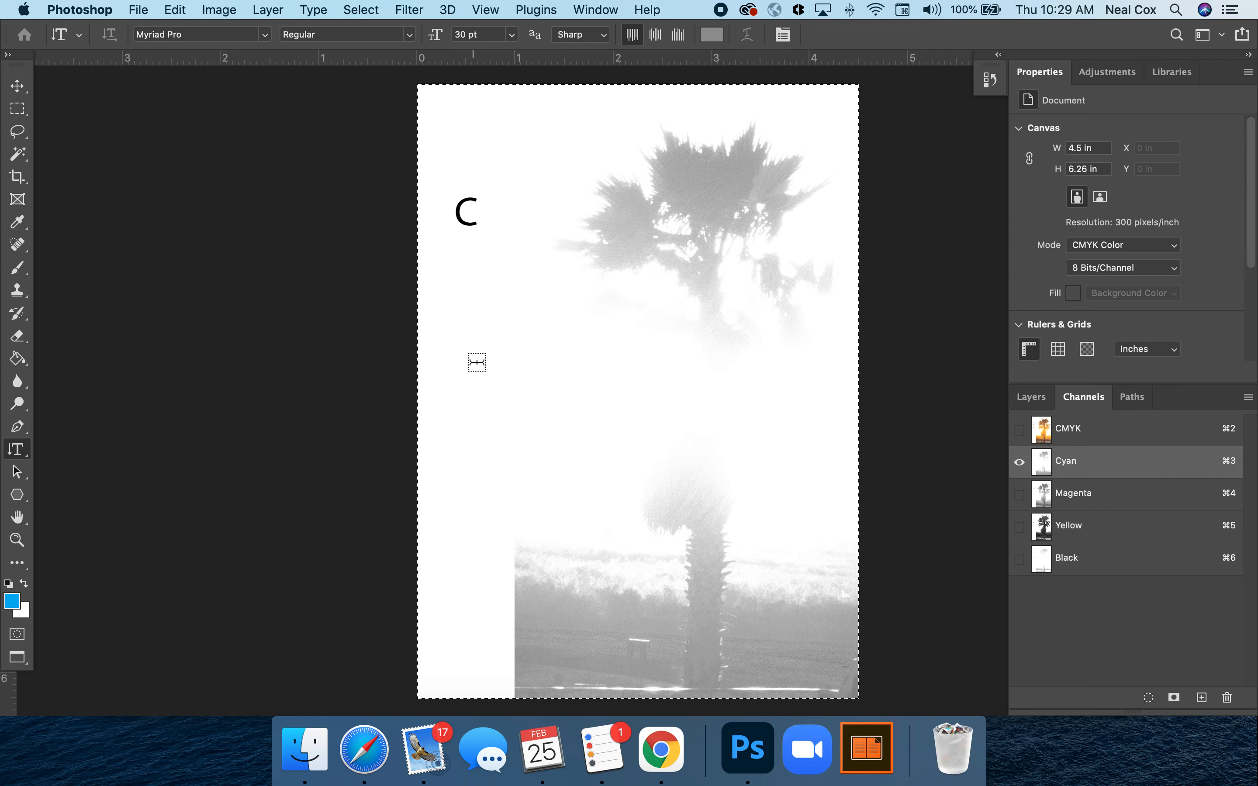
pyautogui.click(176, 13)
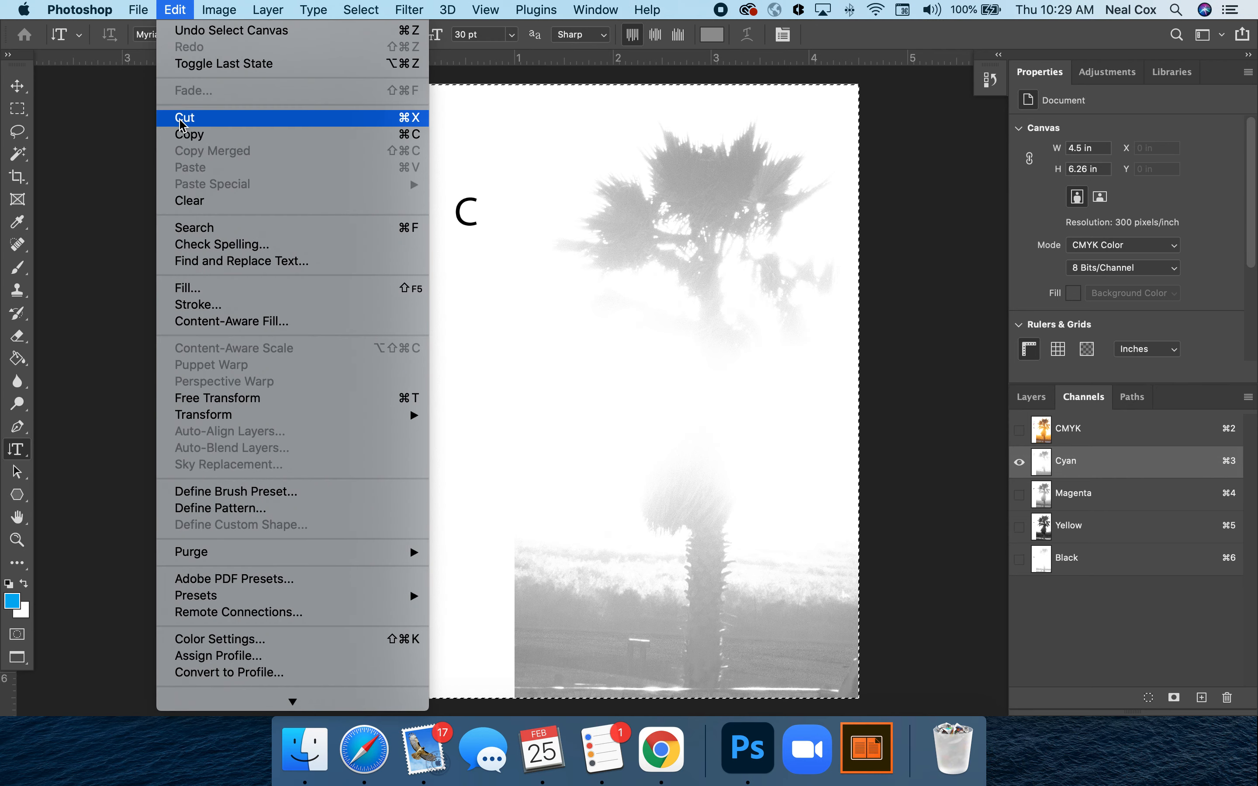
pyautogui.click(183, 138)
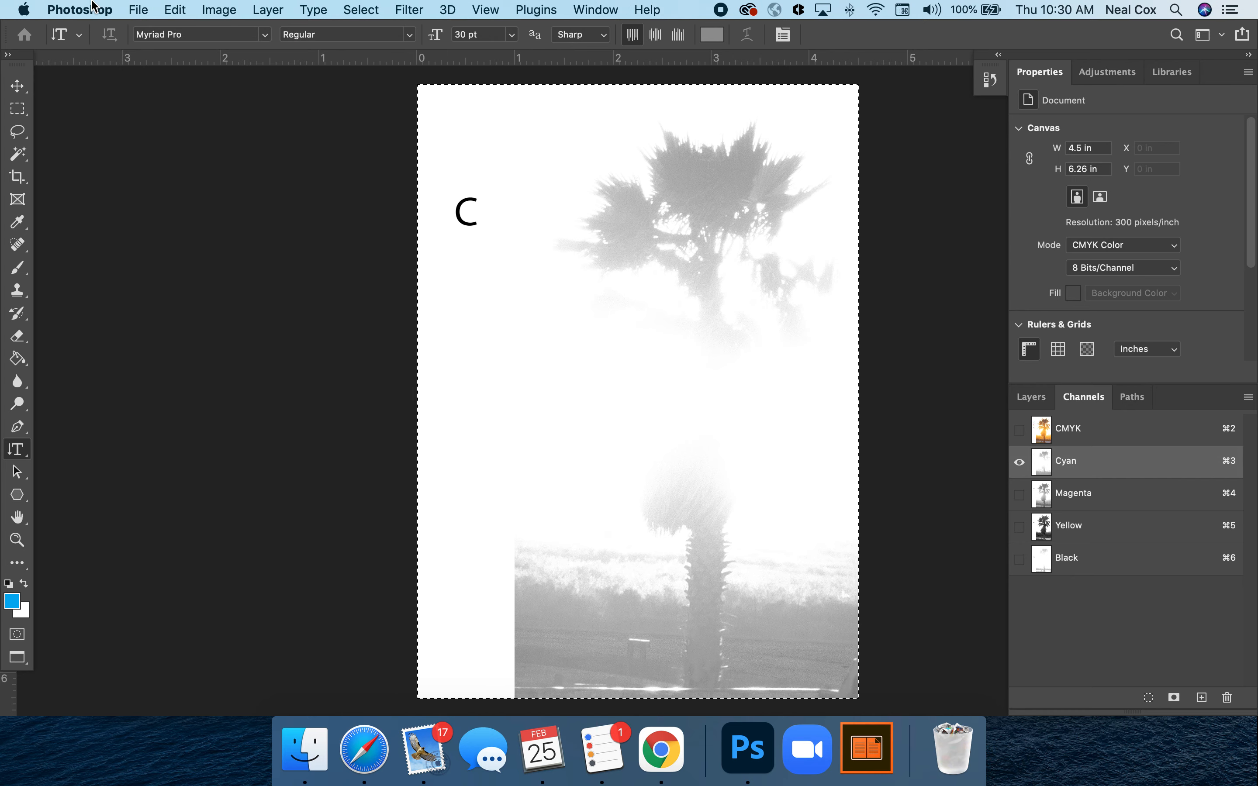
# - Create a 1350 x 1879 px, 300 ppi grayscale document from the clipboard preset and paste the Cyan channel into it
pyautogui.click(135, 11)
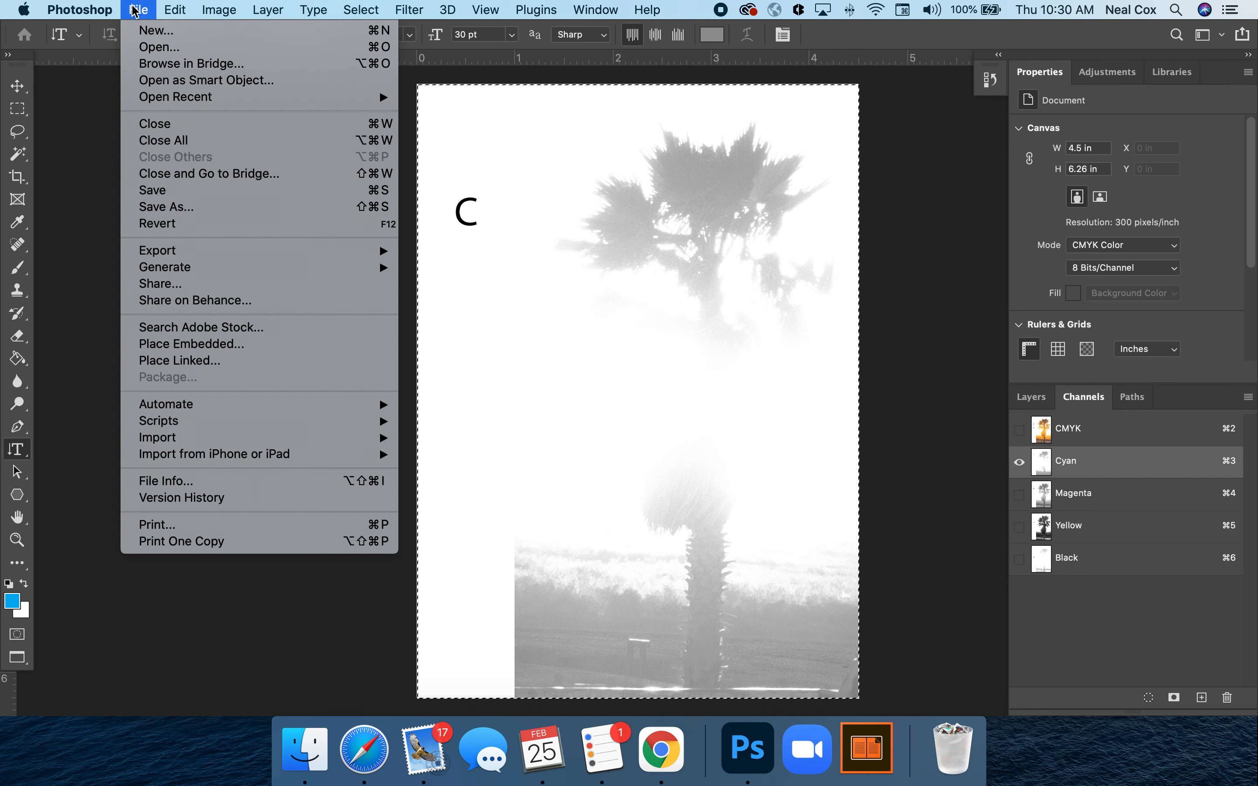
pyautogui.click(140, 32)
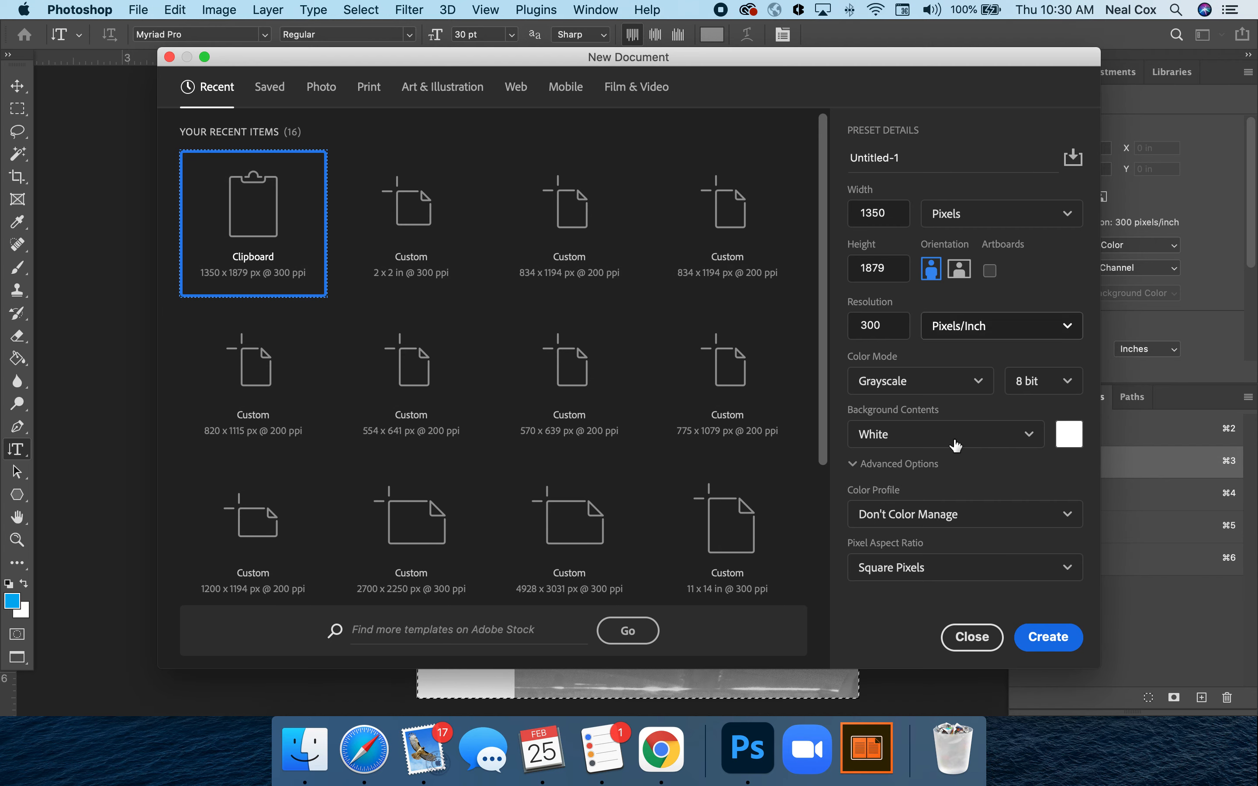
pyautogui.click(1031, 635)
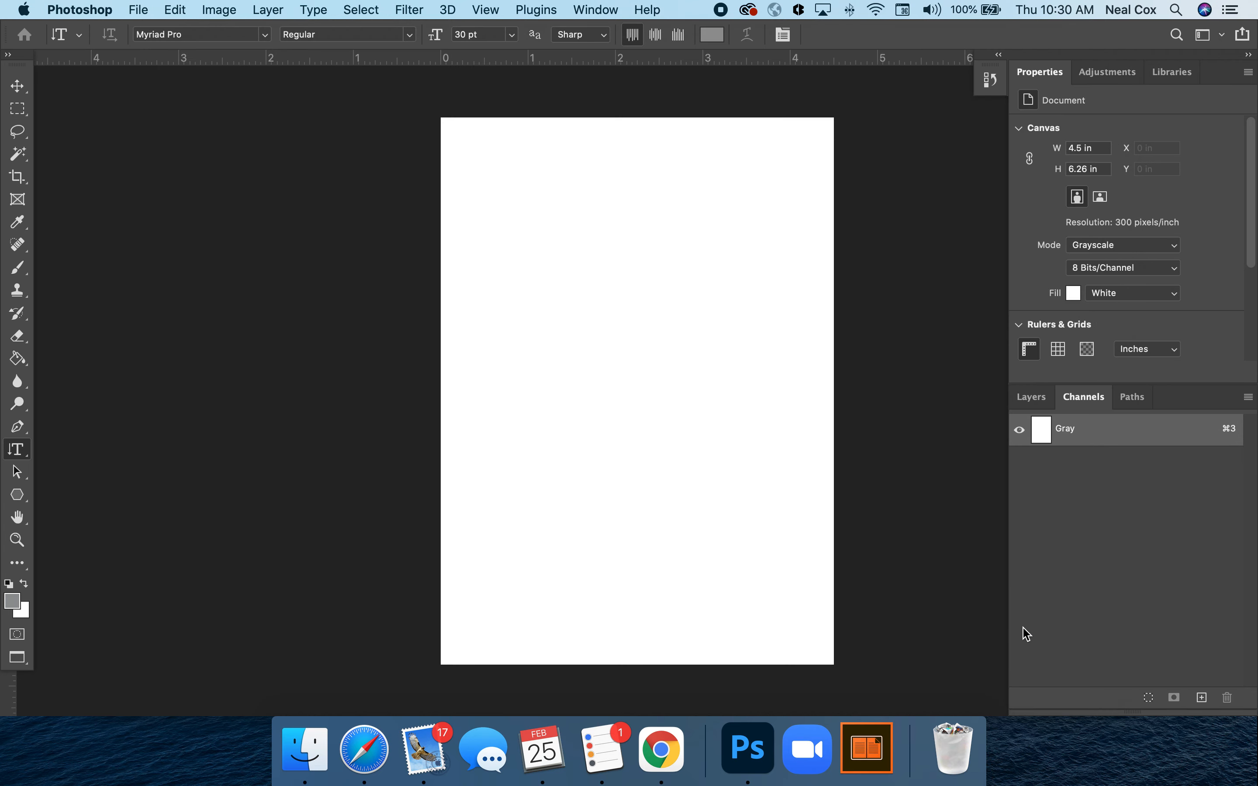
pyautogui.click(171, 9)
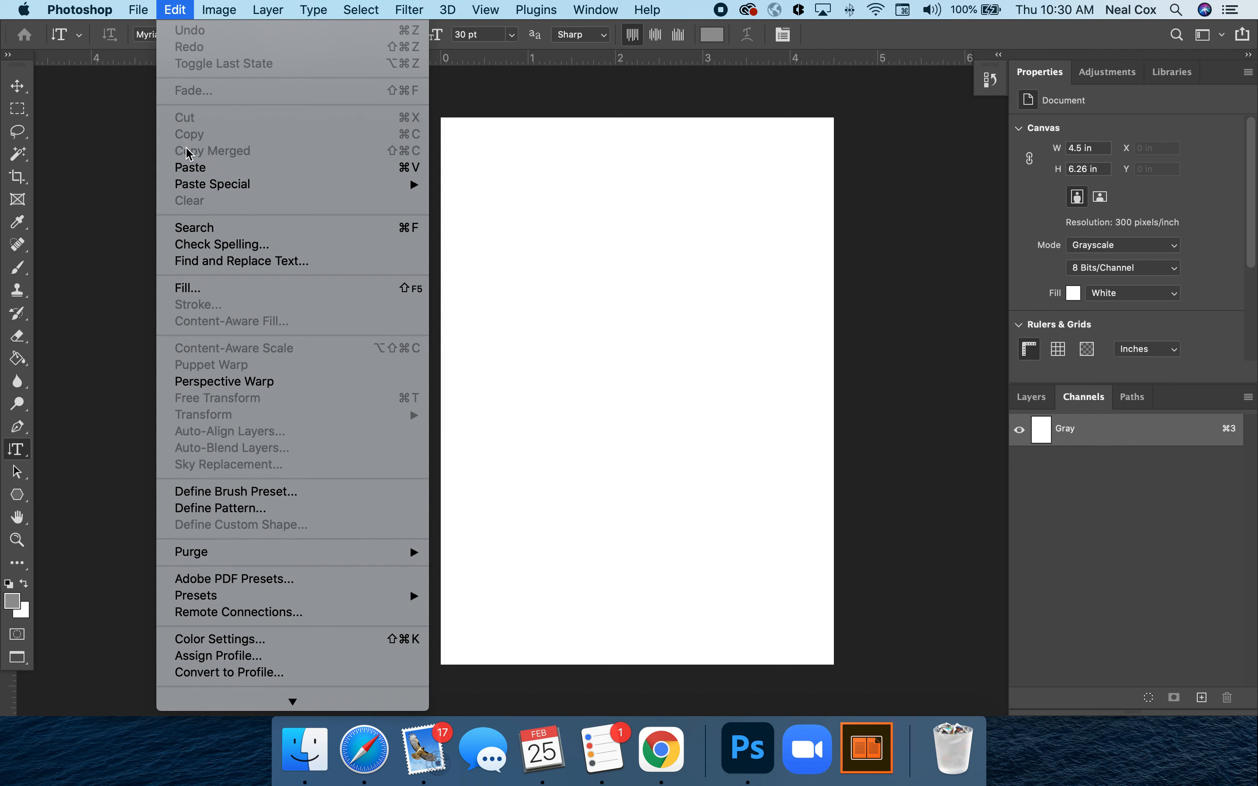
pyautogui.click(485, 197)
pyautogui.press('cmd+v')
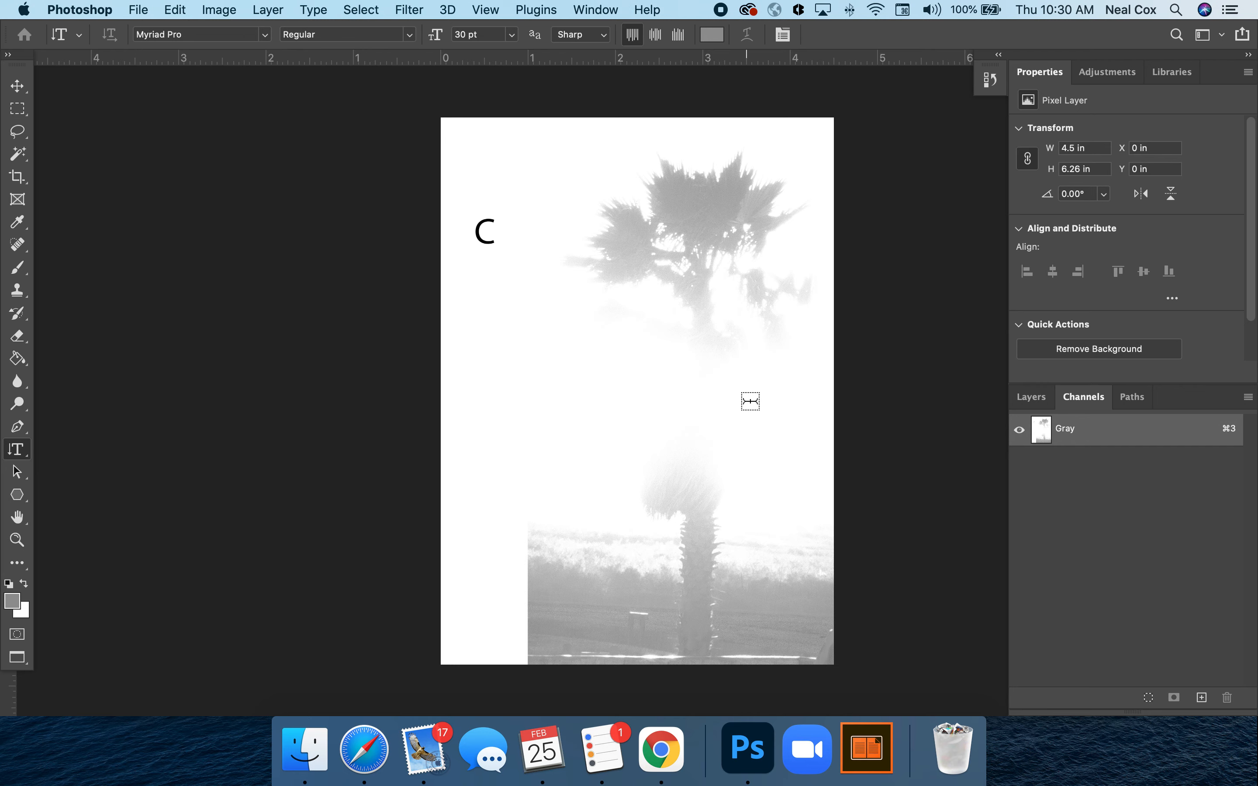
# - Return to the CMYK image, copy its Magenta channel, and paste it into a new grayscale document of the clipboard size
pyautogui.press('super+grave')
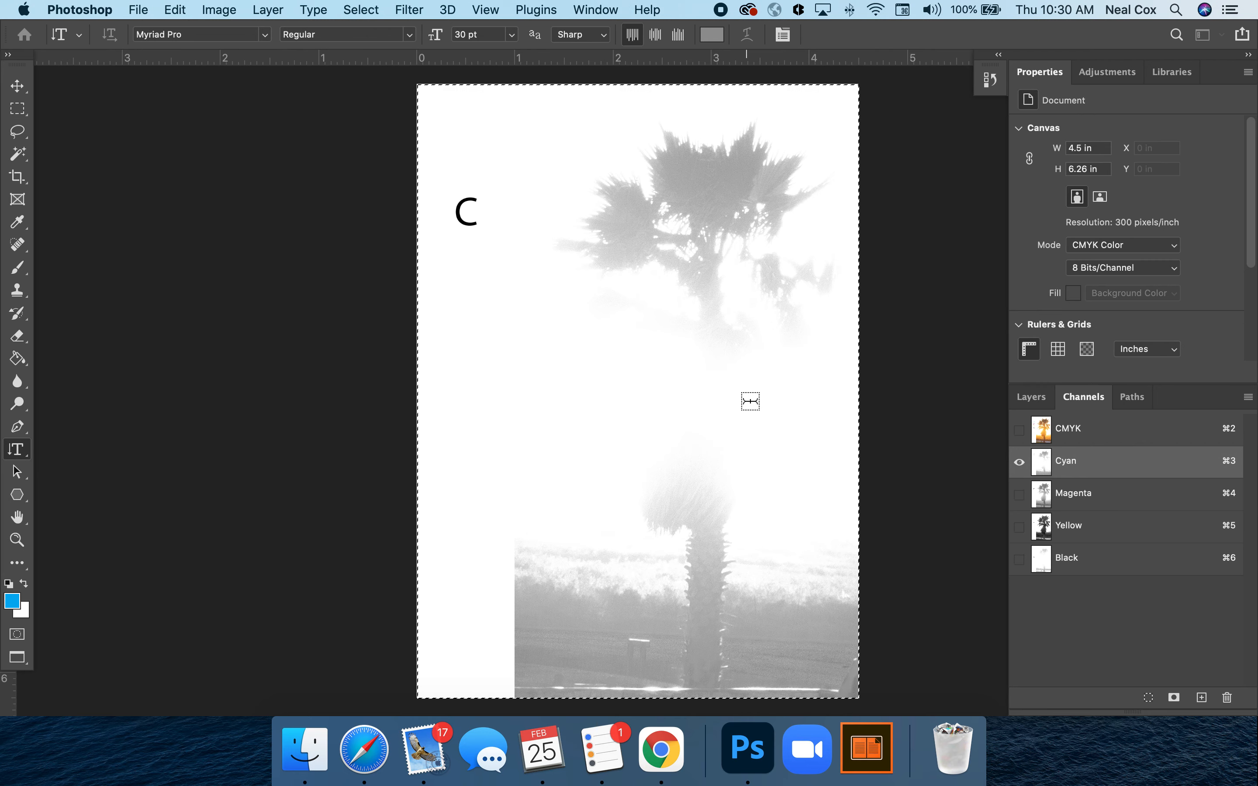
pyautogui.click(1114, 494)
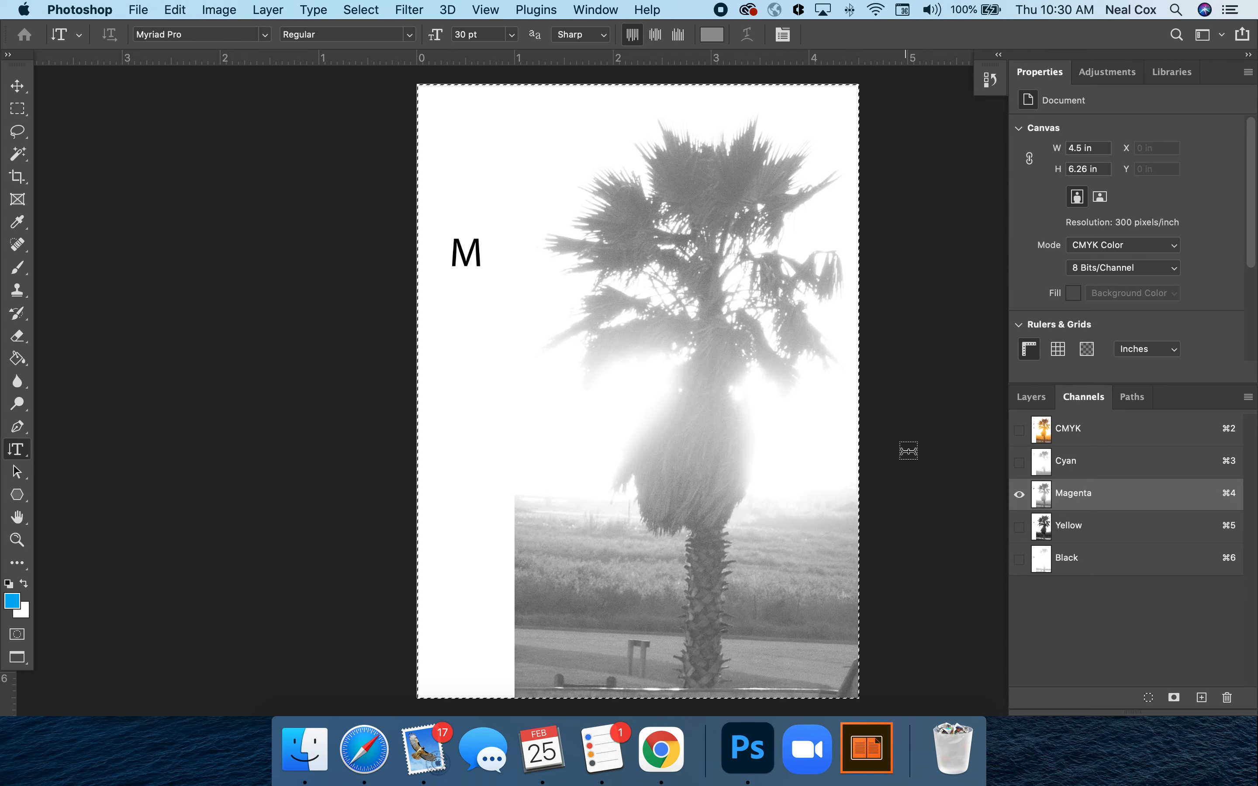
pyautogui.press('super+c')
pyautogui.press('super+n')
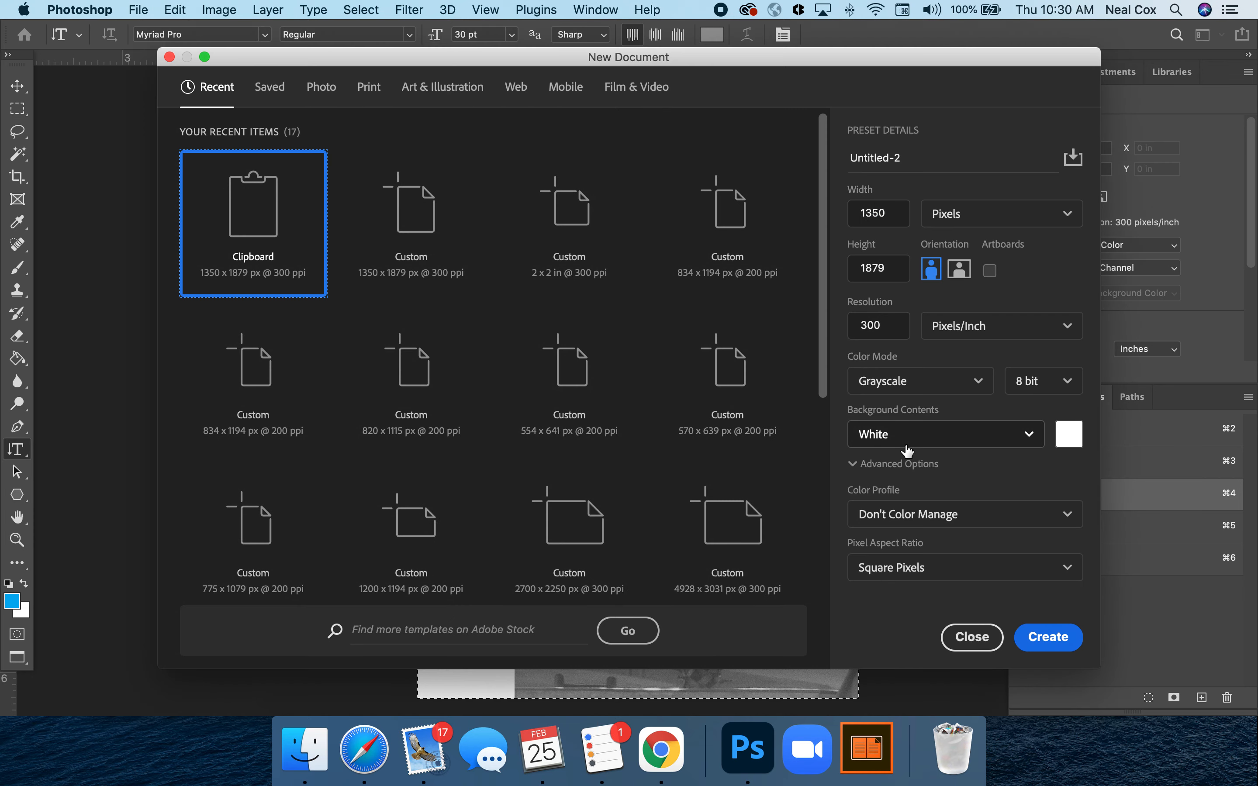
pyautogui.press('Return')
pyautogui.press('super+v')
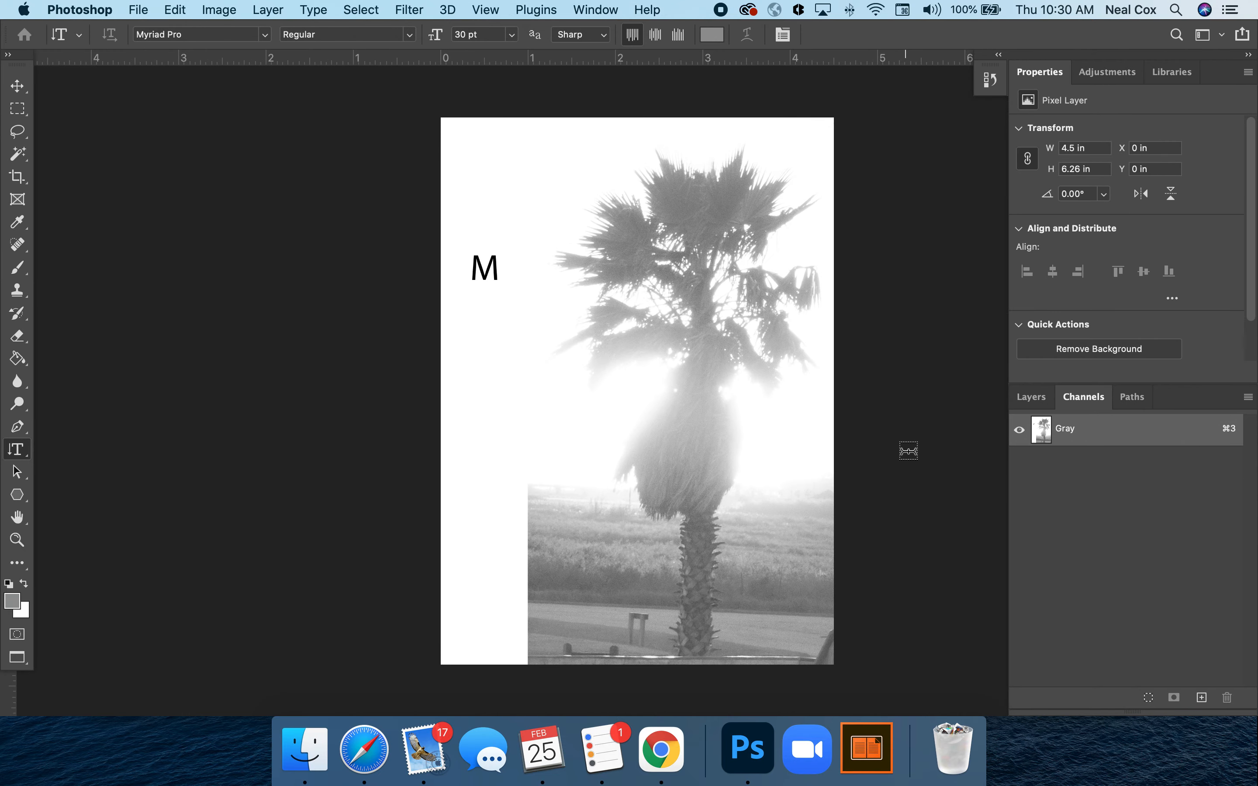
# - Return to the CMYK image, copy its Yellow channel, and paste it into another new grayscale document of the clipboard size
pyautogui.press('super+grave')
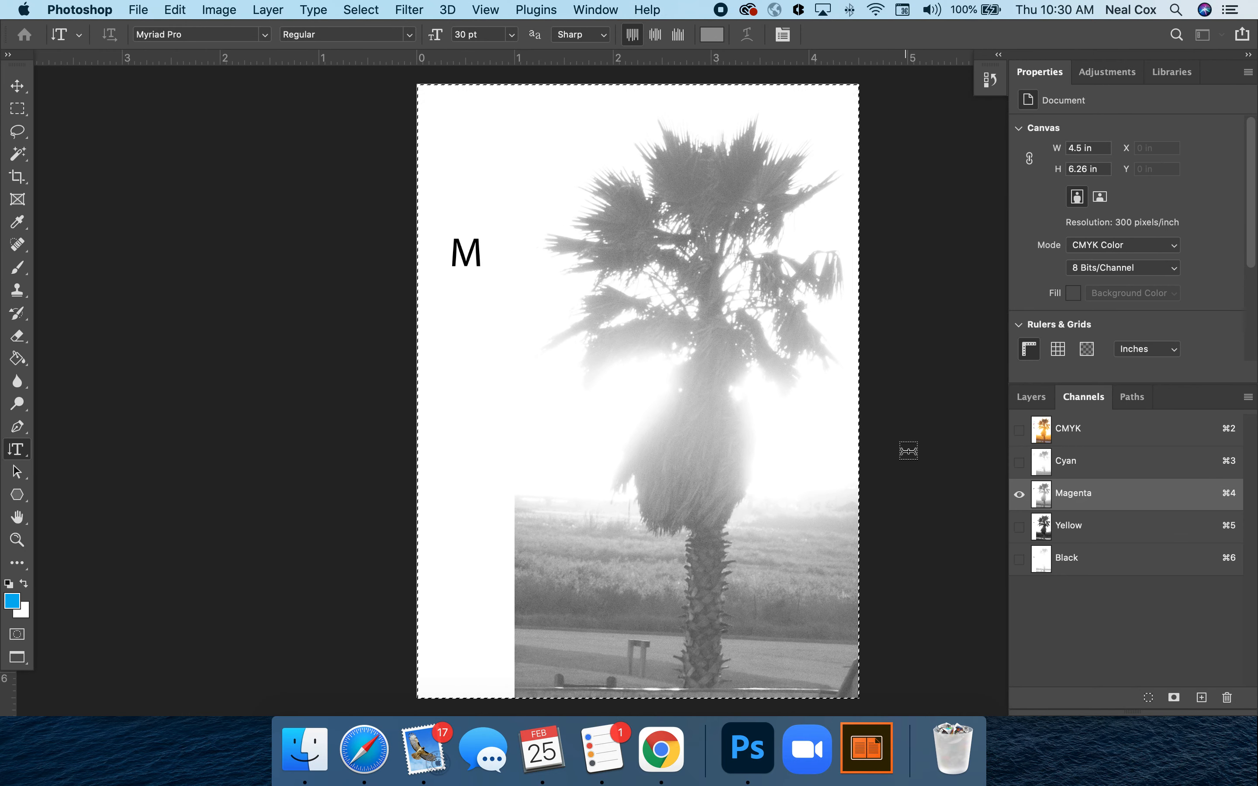
pyautogui.click(1128, 526)
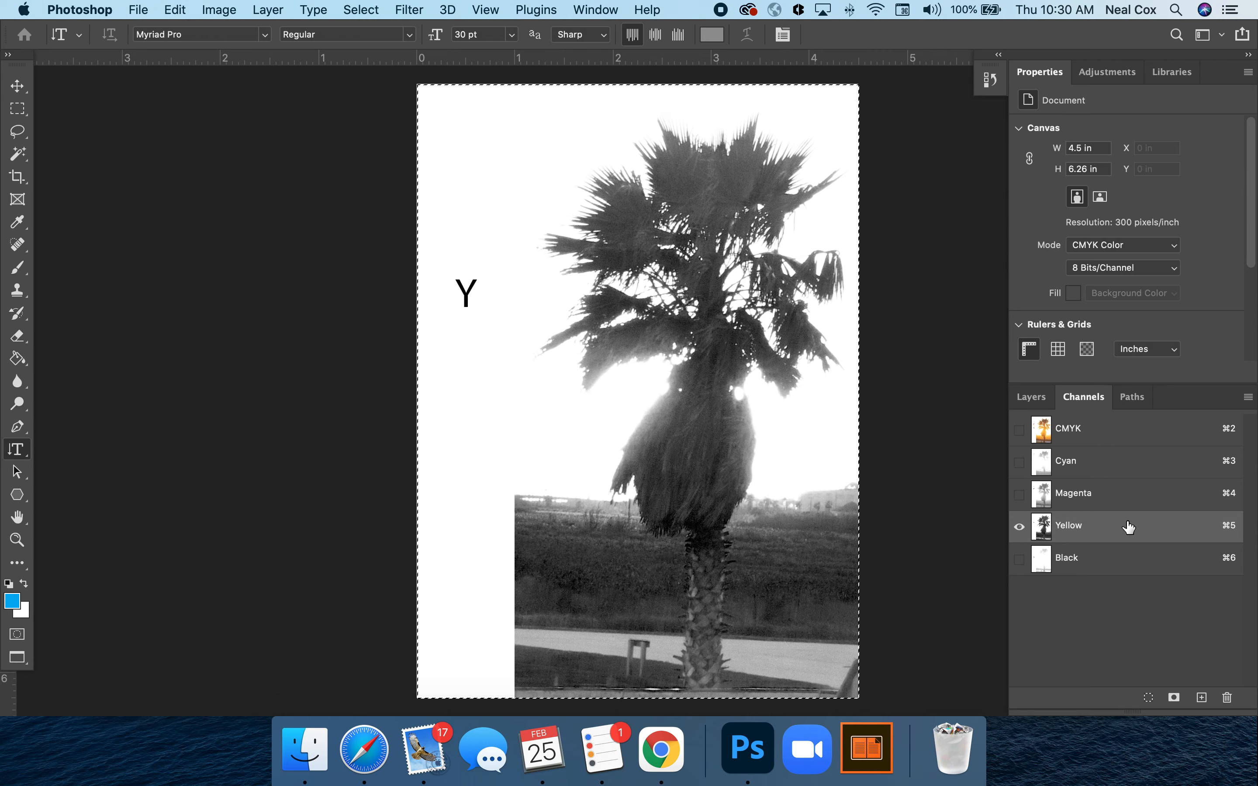
pyautogui.press('super+n')
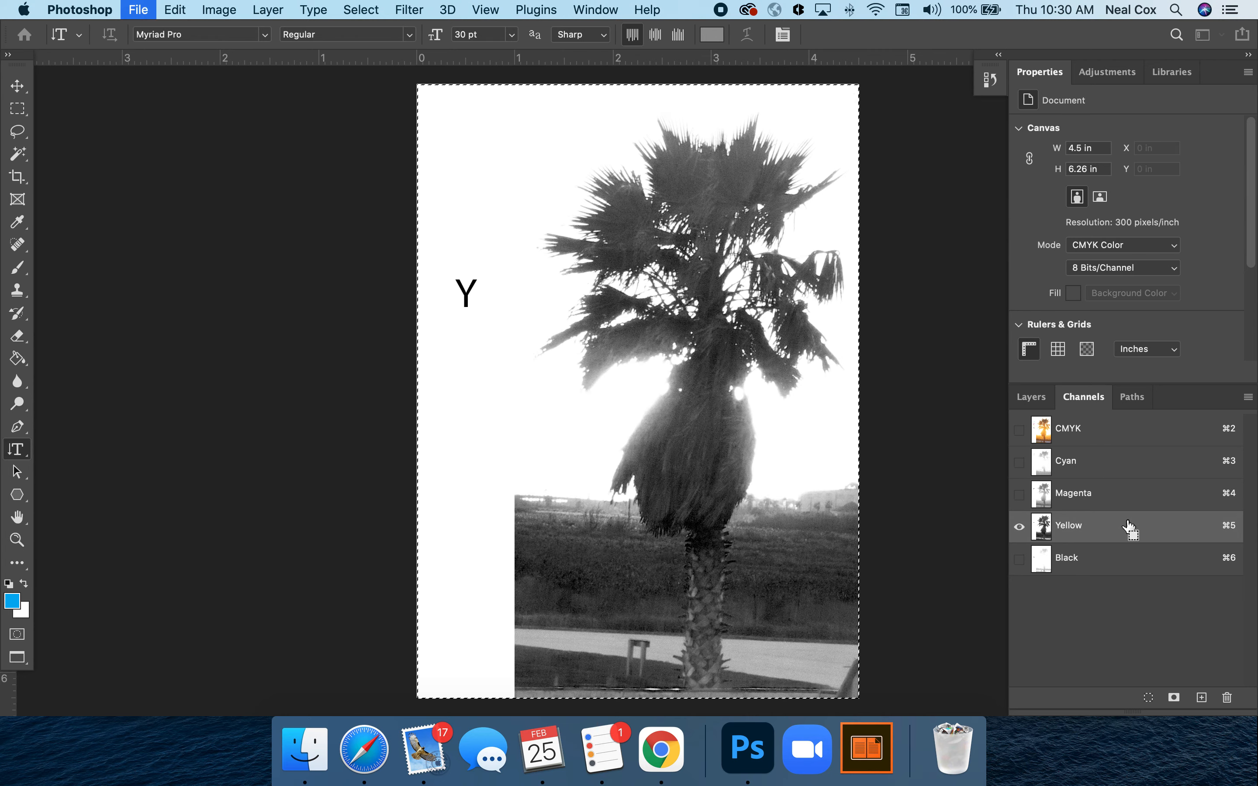
pyautogui.press('Return')
pyautogui.press('super+v')
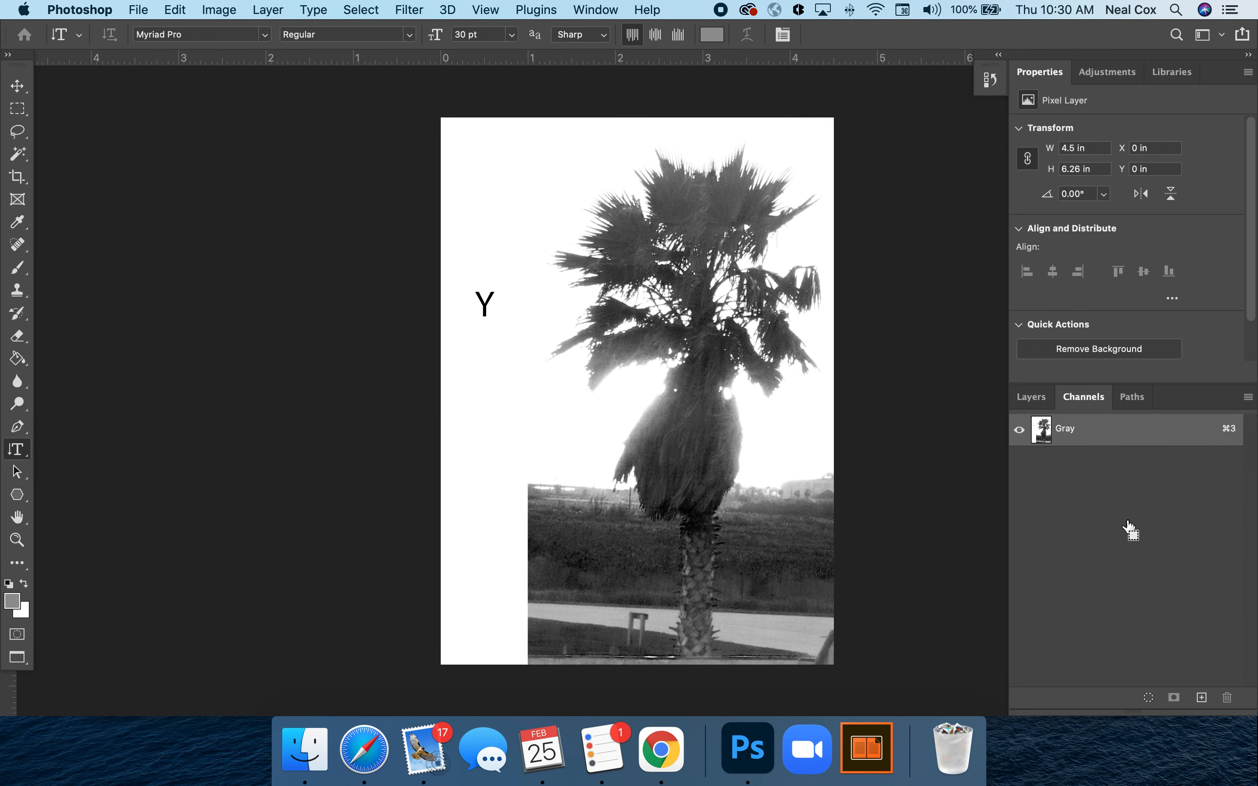
# - Copy the CMYK image's Black channel into a new grayscale document of the clipboard size, and restore the source image's composite CMYK channel
pyautogui.hotkey('ctrl', 'Tab')
pyautogui.click(1122, 560)
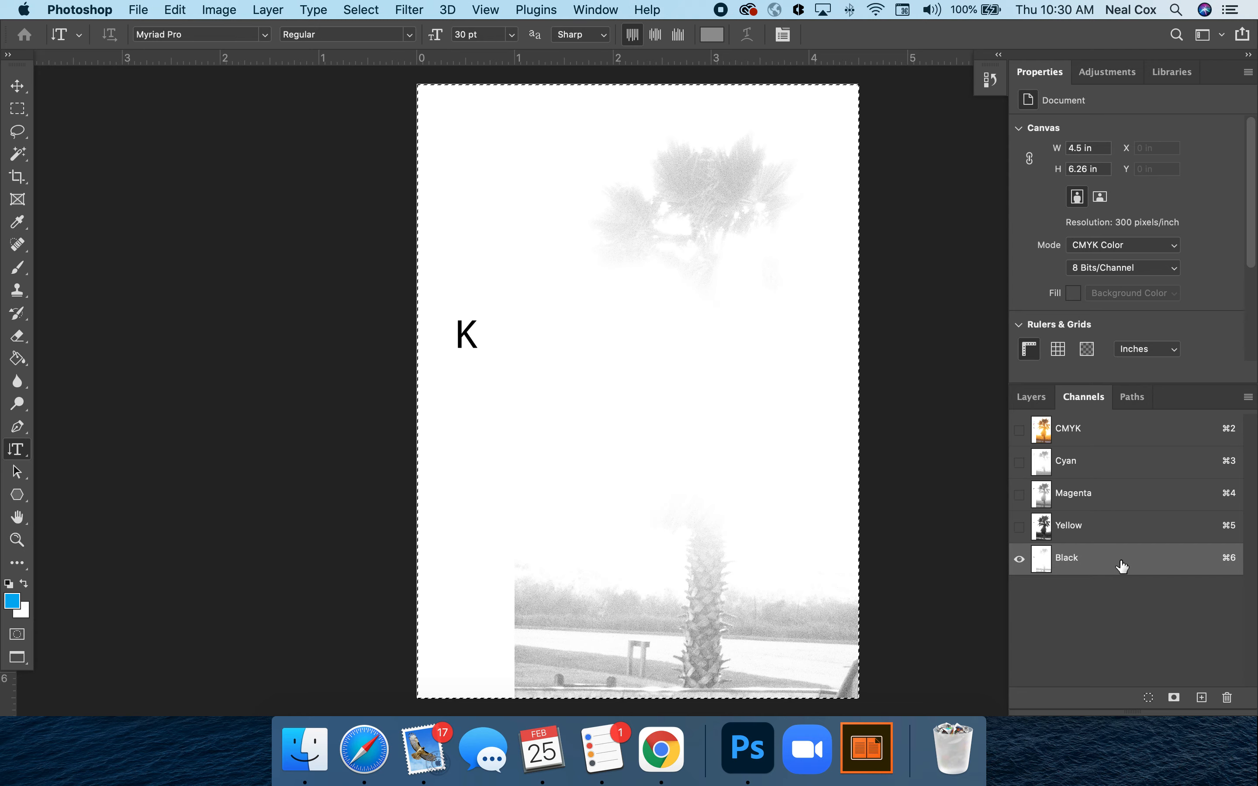
pyautogui.press('super+c')
pyautogui.press('super+n')
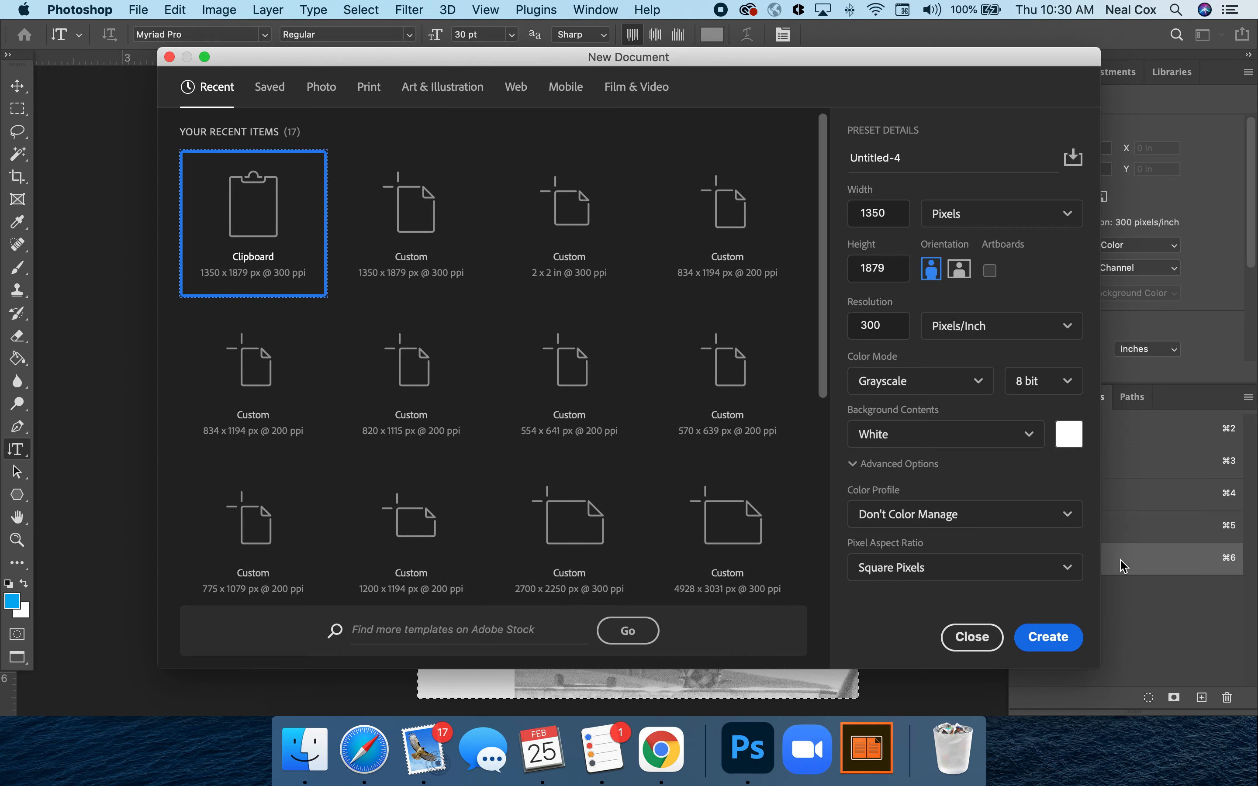
pyautogui.press('Return')
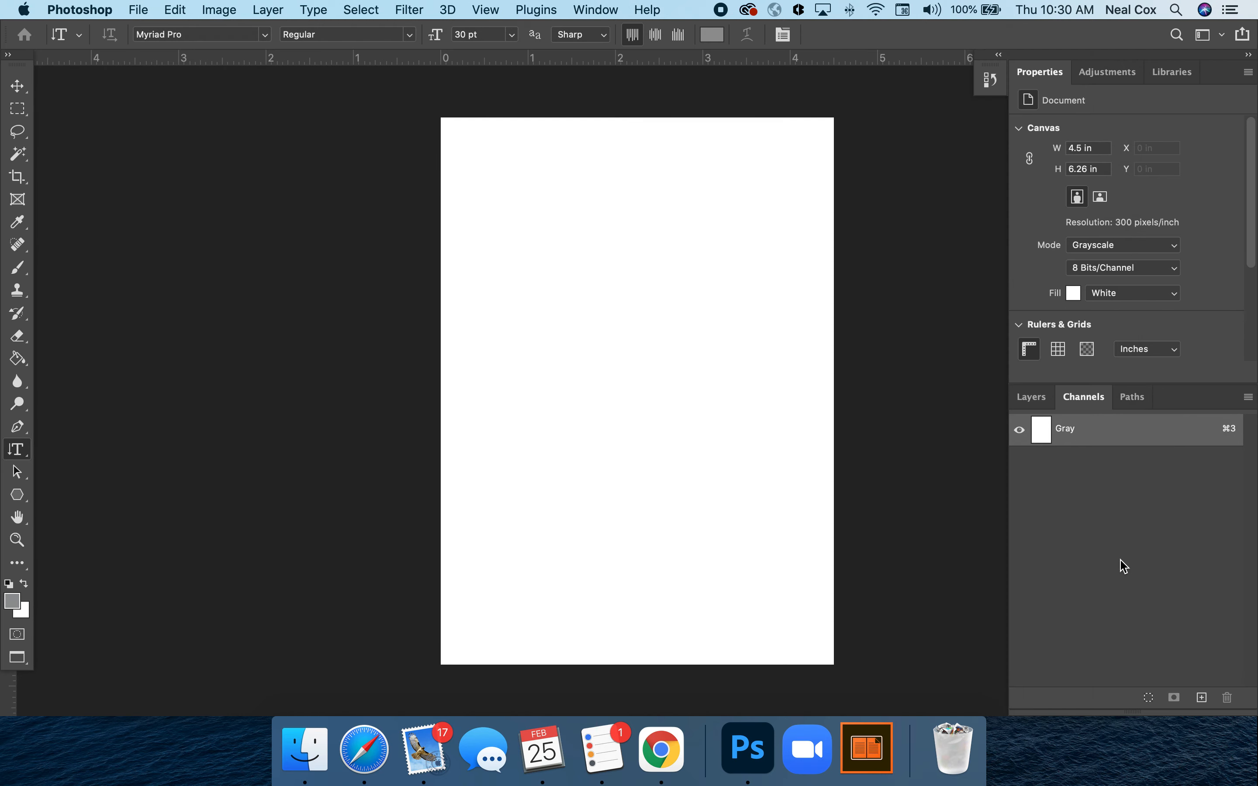
pyautogui.press('super+v')
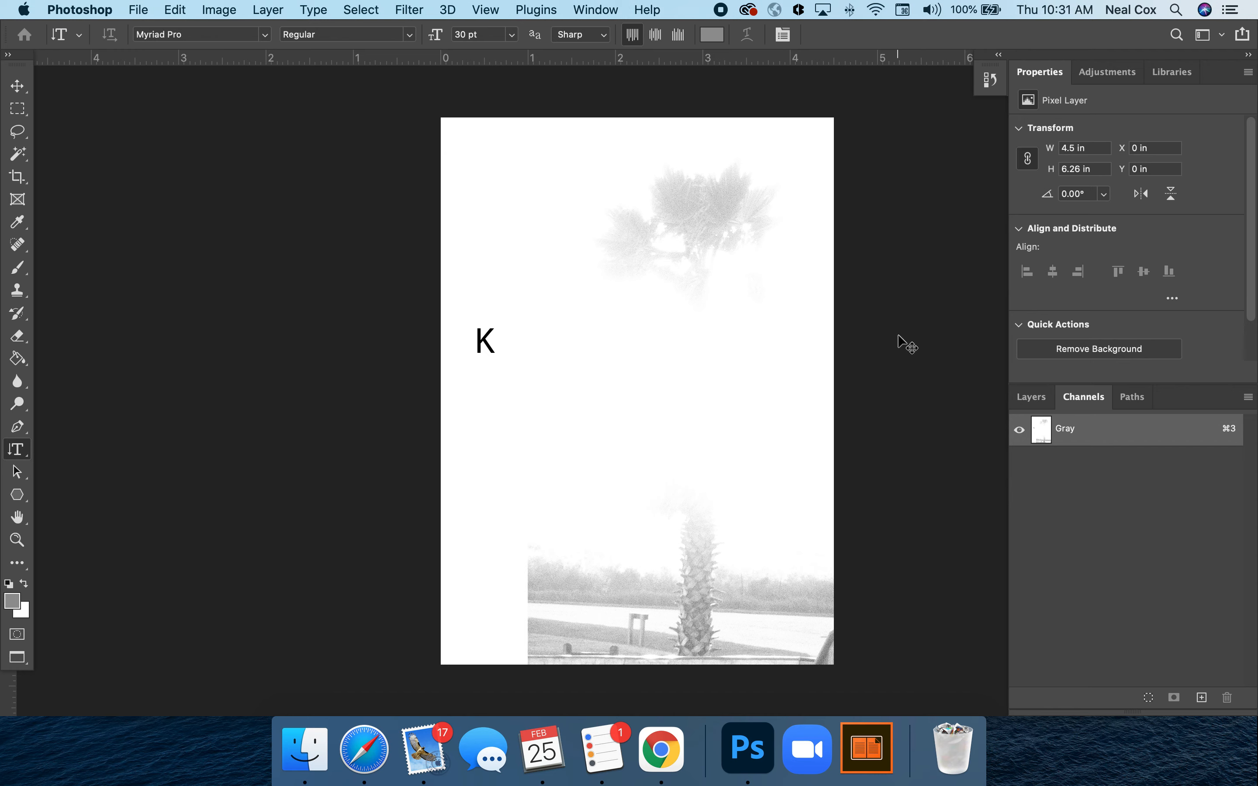
pyautogui.hotkey('ctrl', 'Tab')
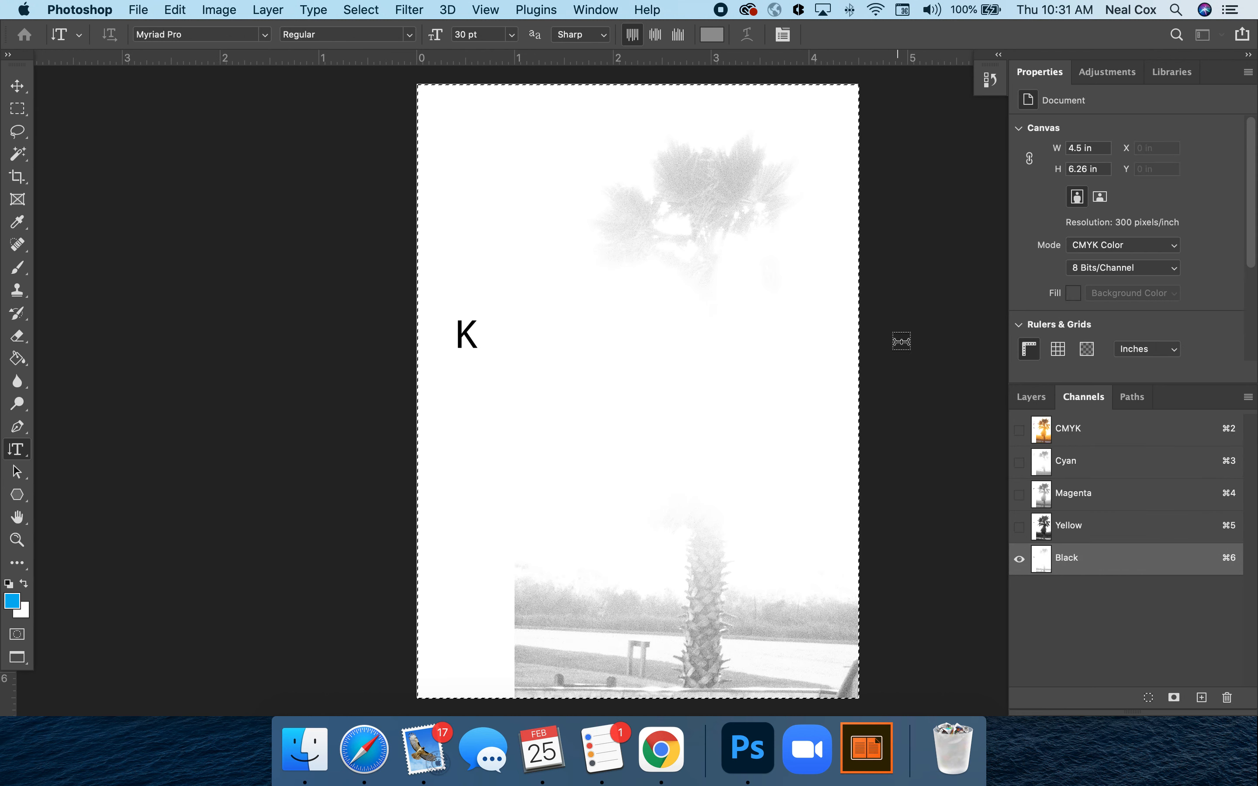
pyautogui.click(1133, 432)
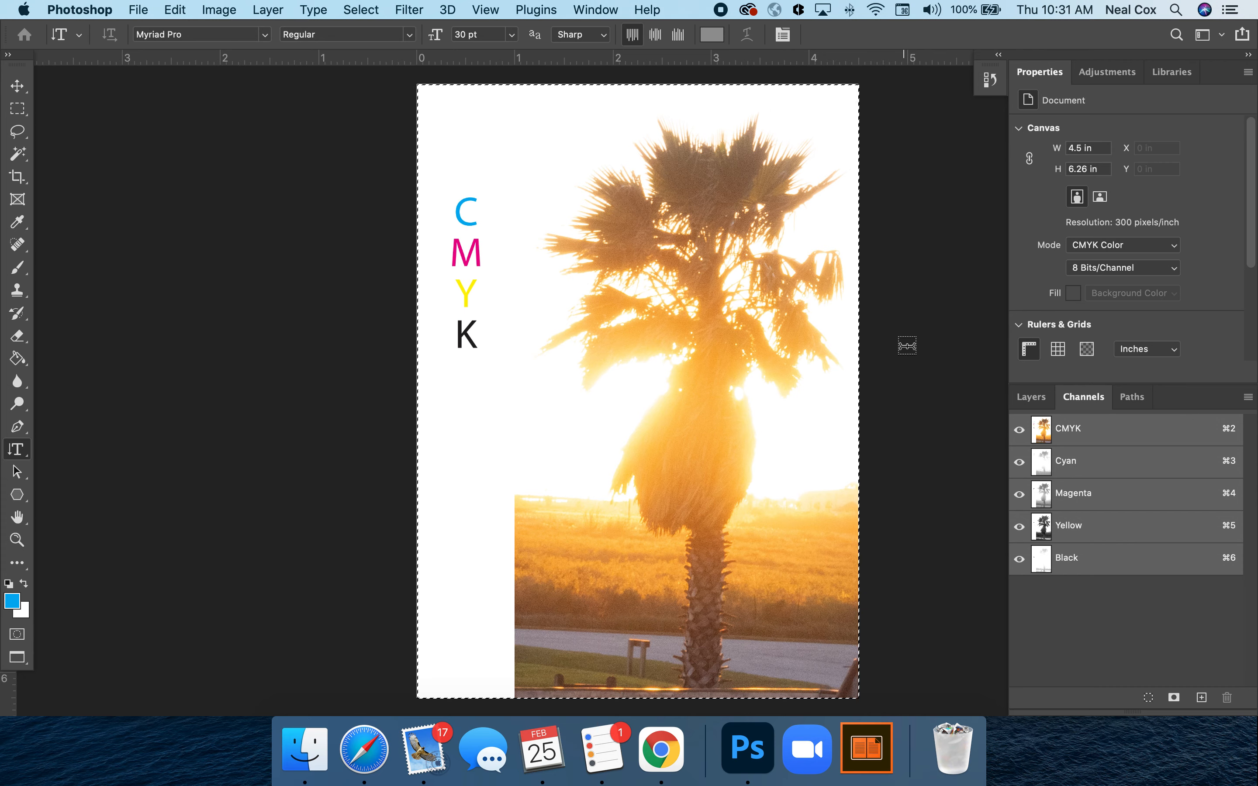
# - Switch to the grayscale Cyan document and examine the gray pixels of the palm fronds up close
pyautogui.hotkey('ctrl', 'Tab')
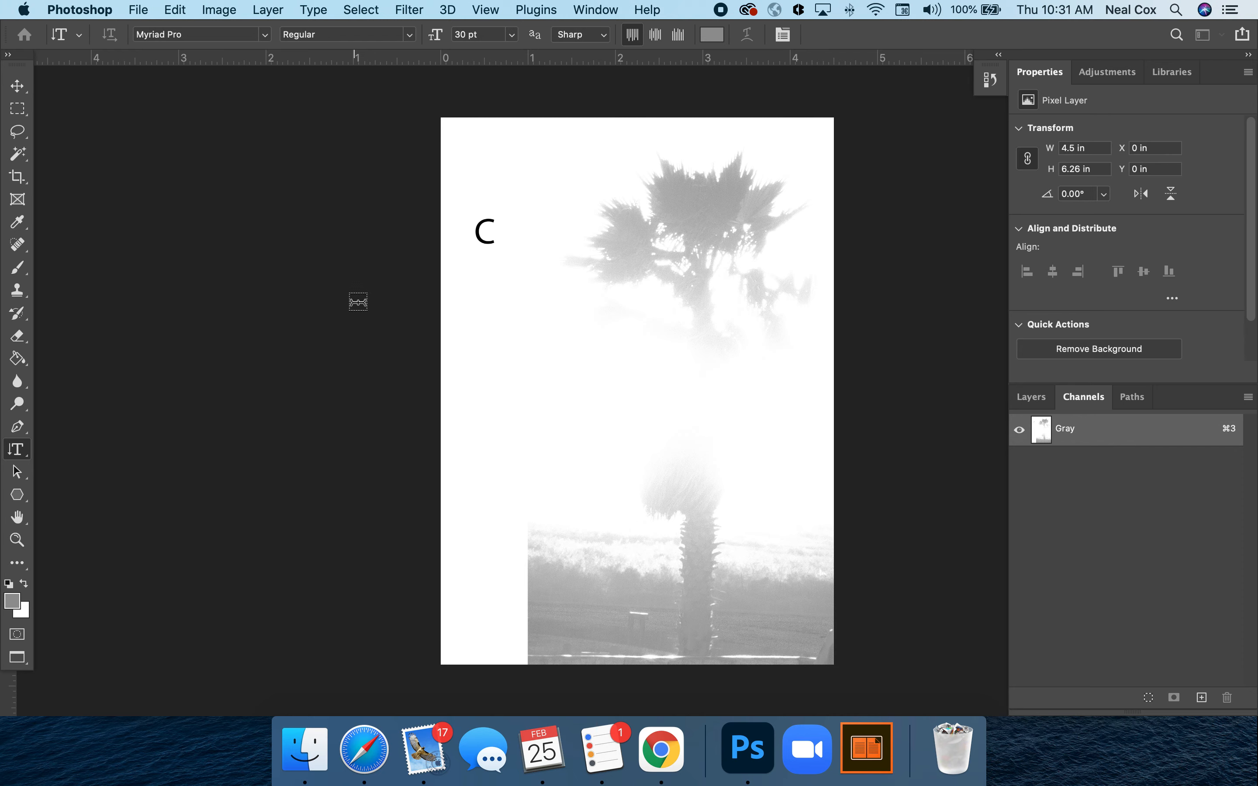
pyautogui.press('z')
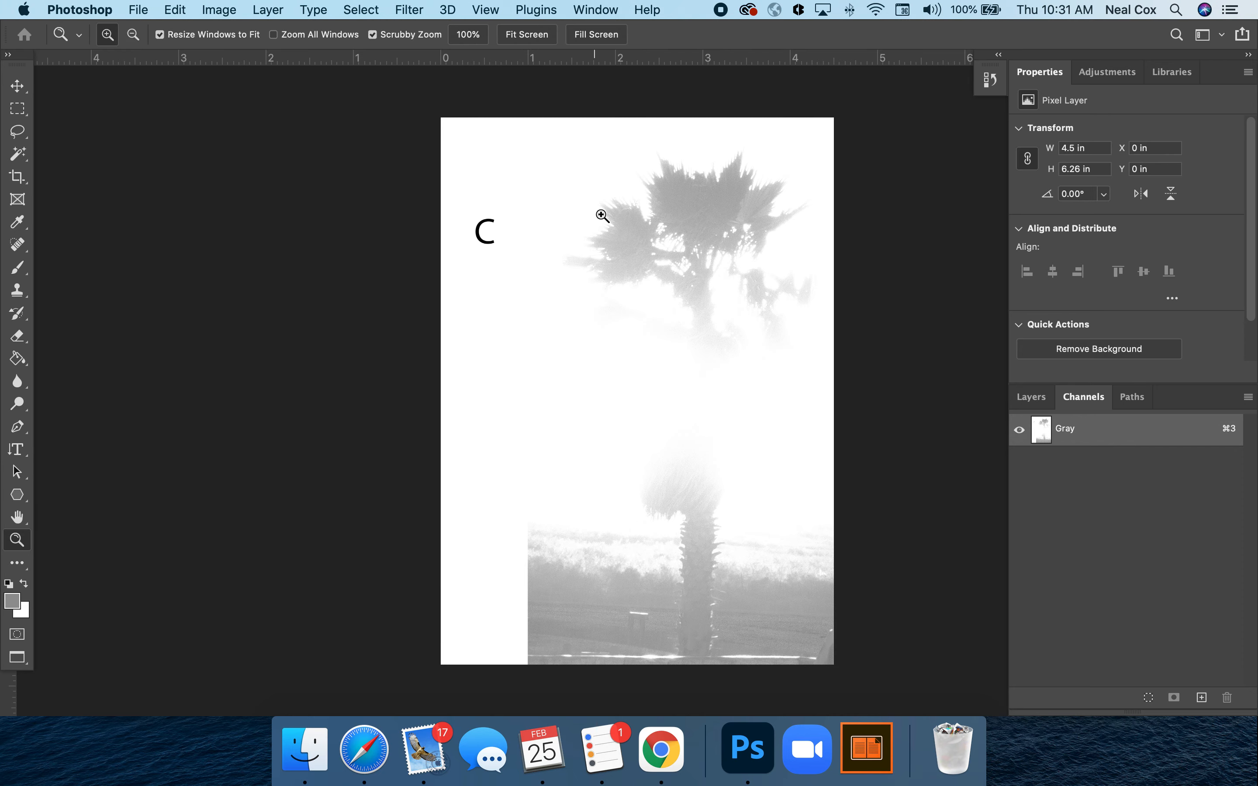
pyautogui.moveTo(621, 203); pyautogui.dragTo(856, 559)
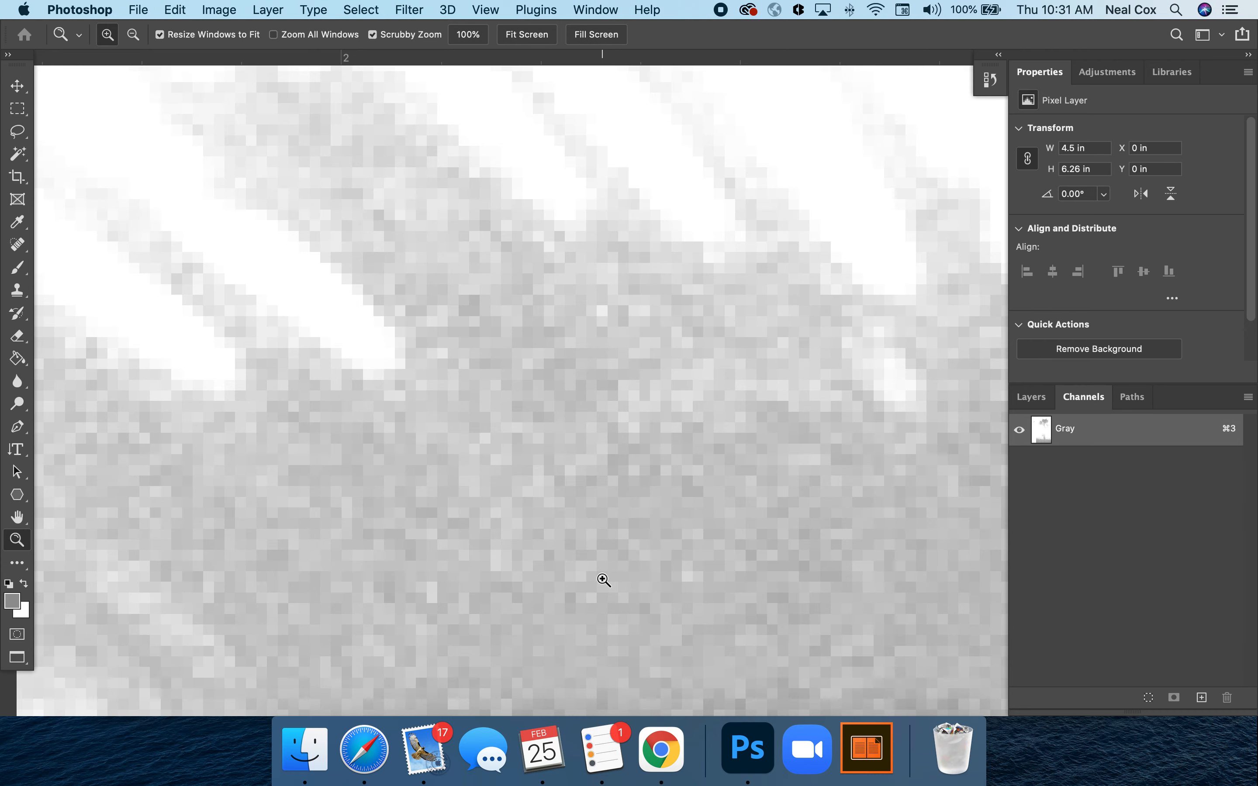
pyautogui.press('super+0')
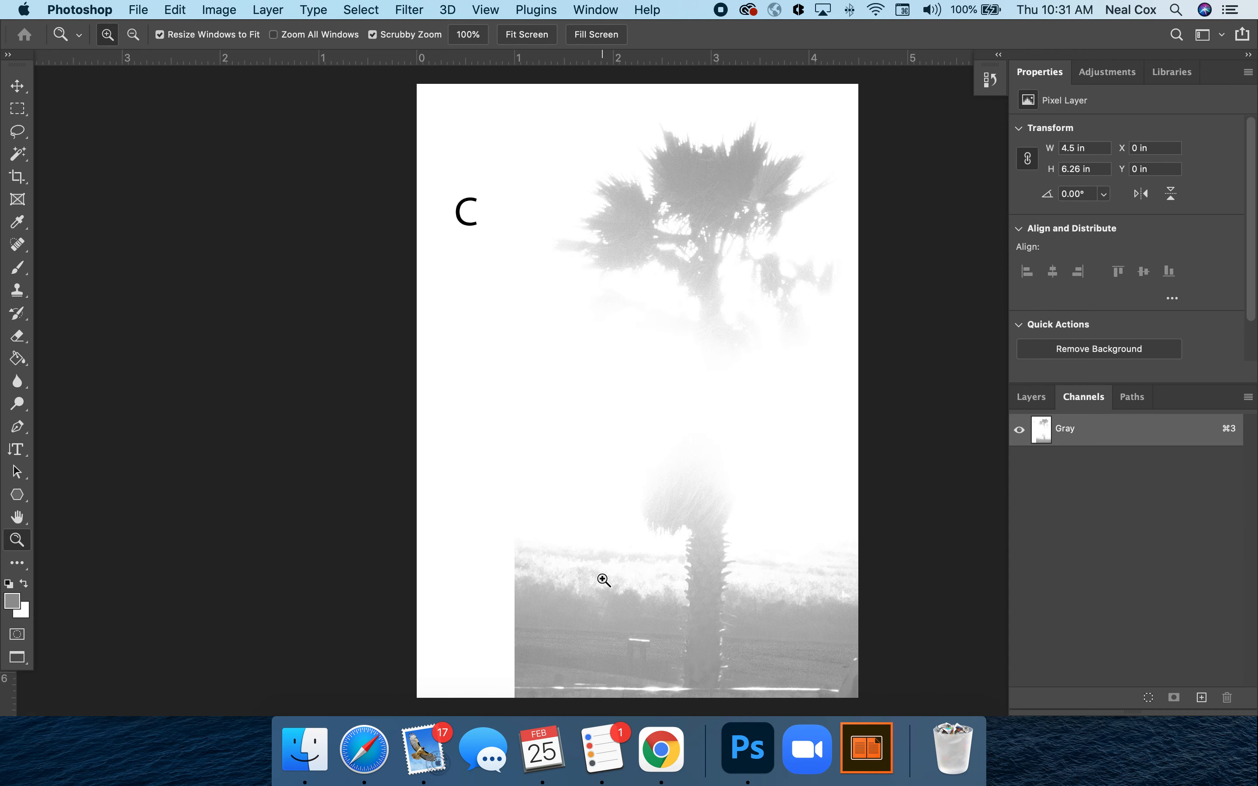
# - Flatten the Cyan document and convert it to Bitmap mode at 300 pixels/inch output using the Halftone Screen method
pyautogui.click(218, 10)
pyautogui.moveTo(230, 35)
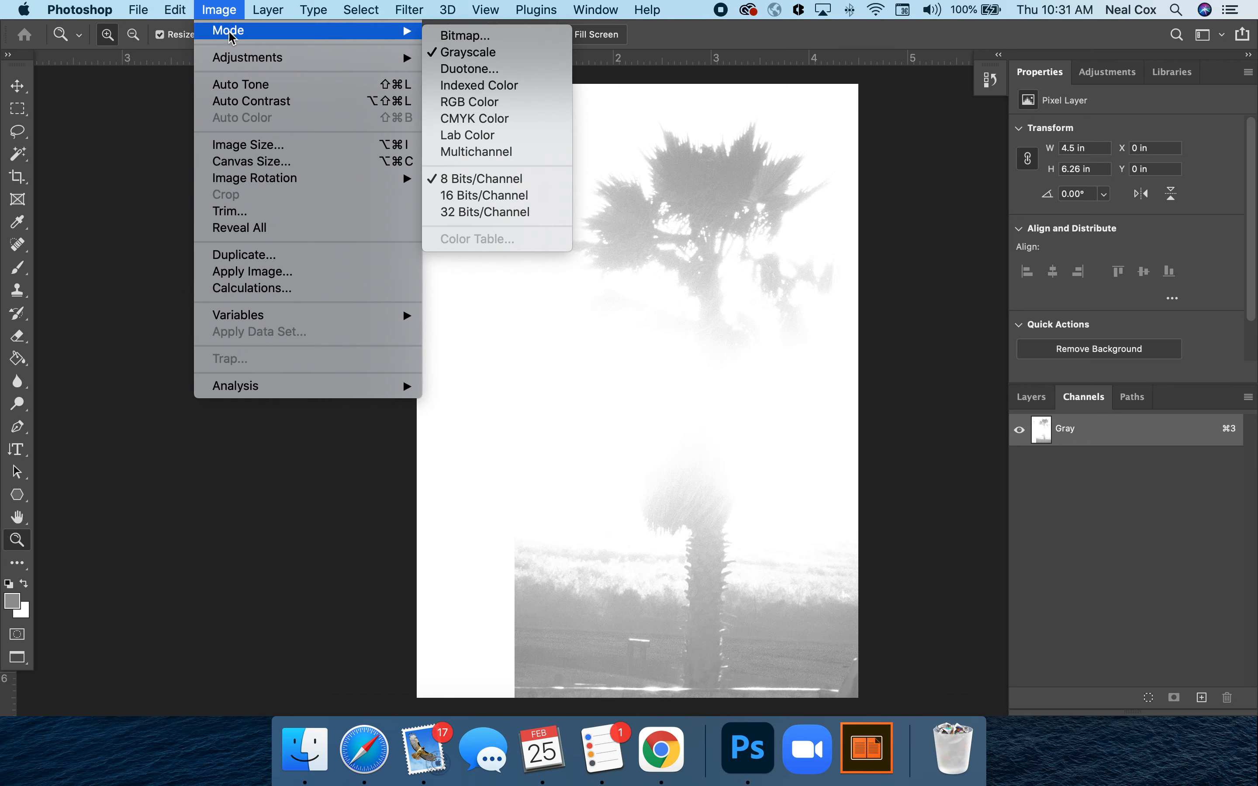
pyautogui.click(468, 36)
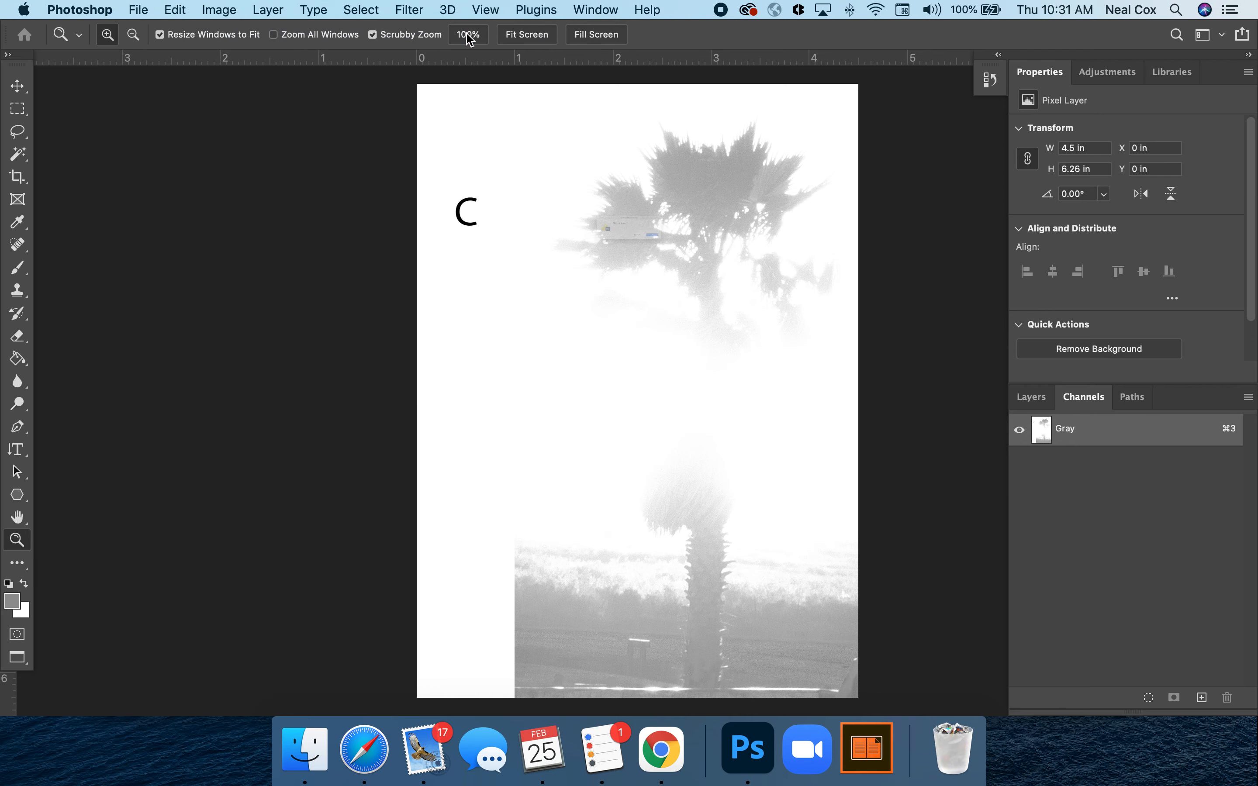
pyautogui.click(747, 266)
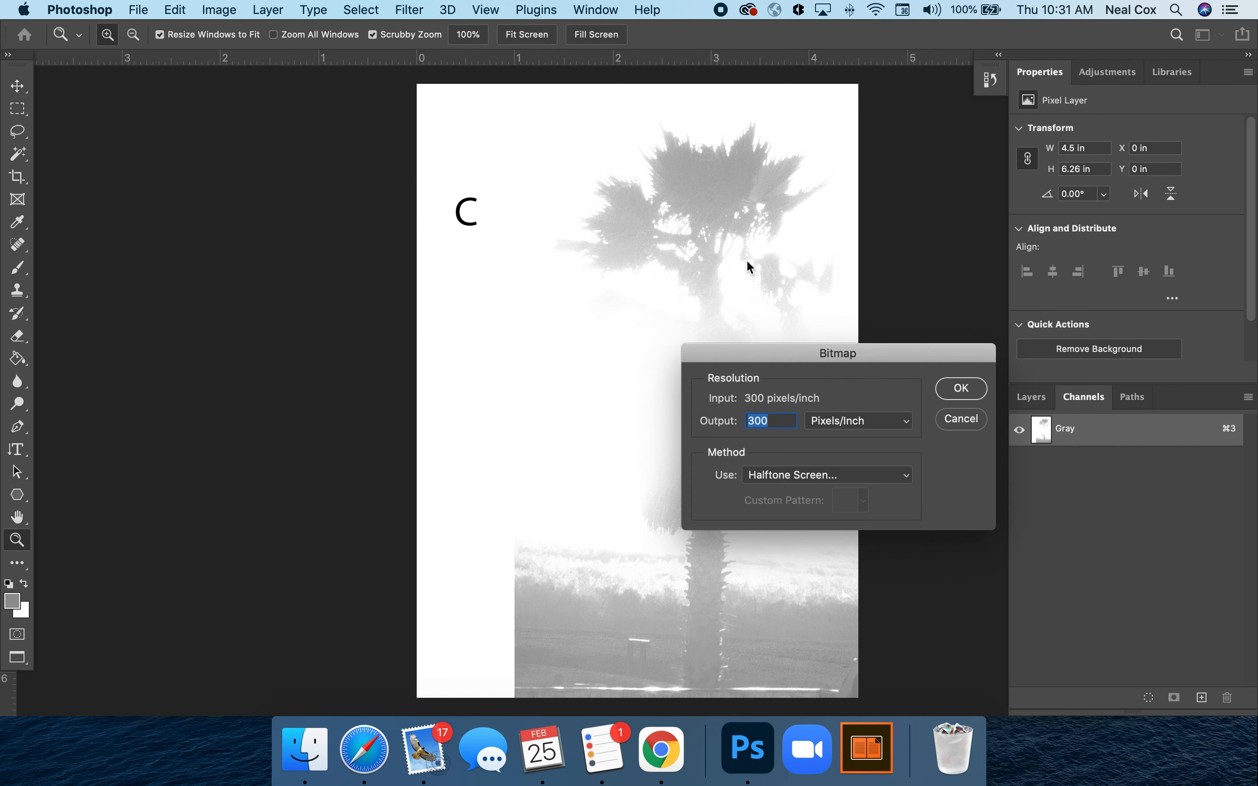
pyautogui.moveTo(799, 358); pyautogui.dragTo(576, 248)
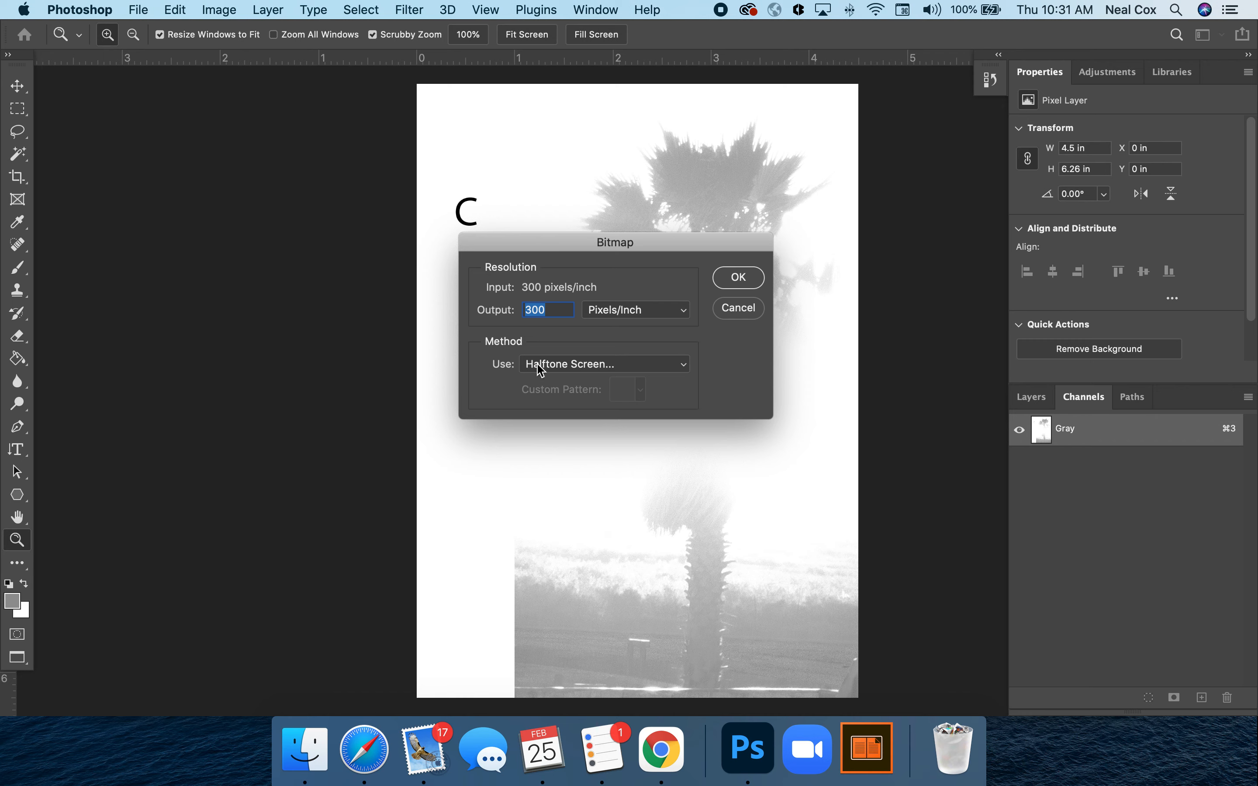
pyautogui.click(605, 364)
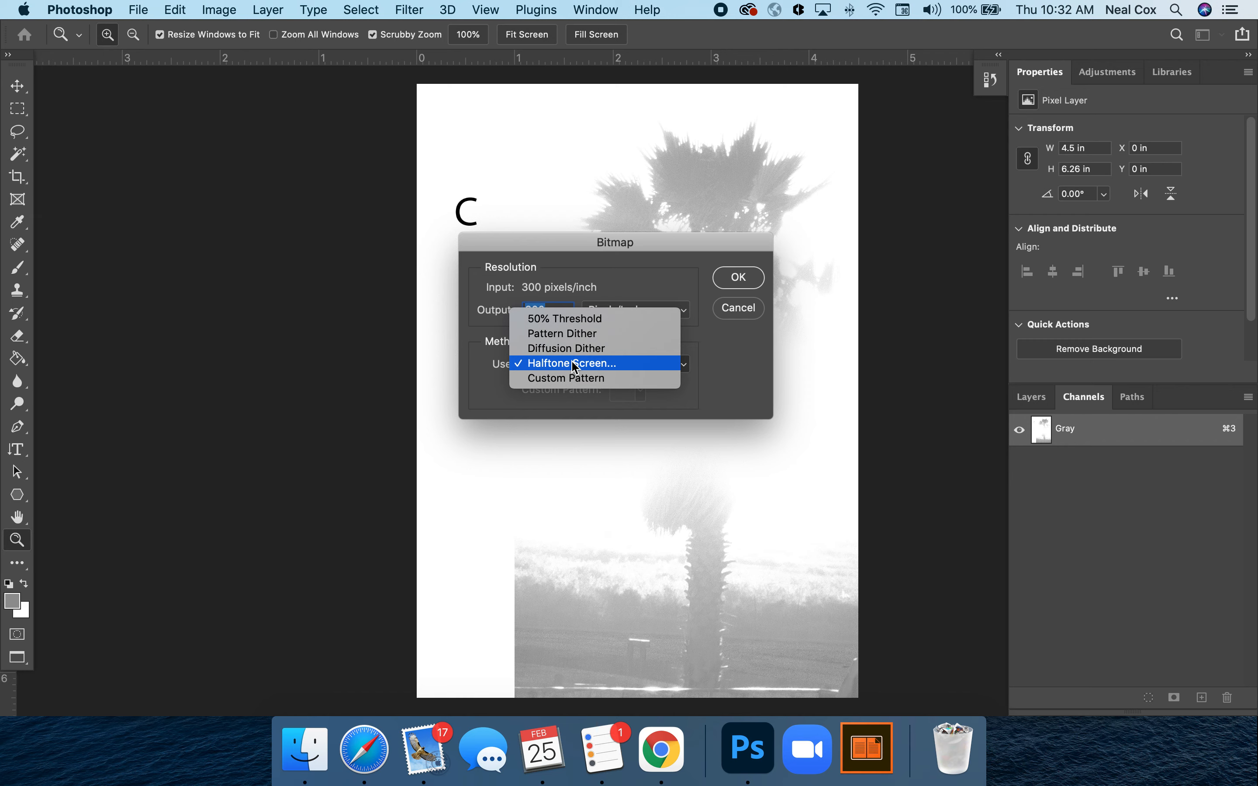
pyautogui.click(626, 366)
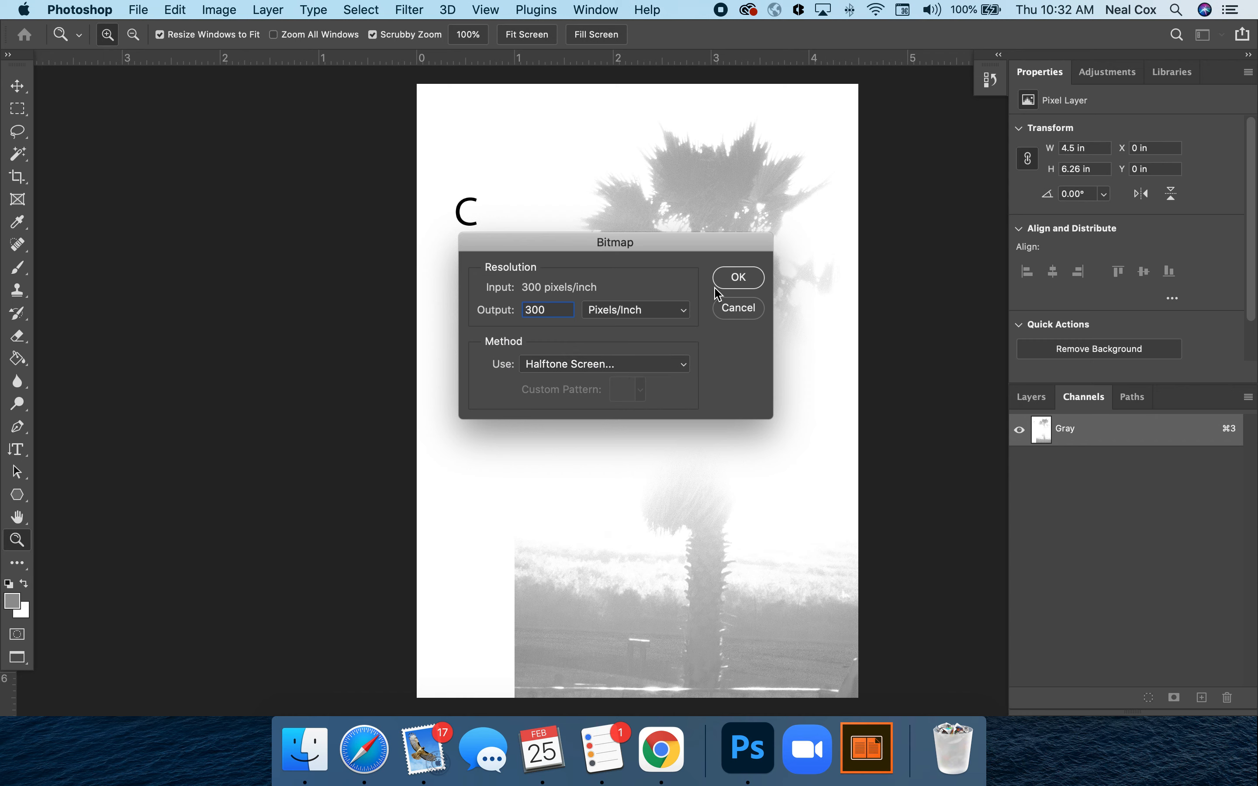
pyautogui.click(727, 281)
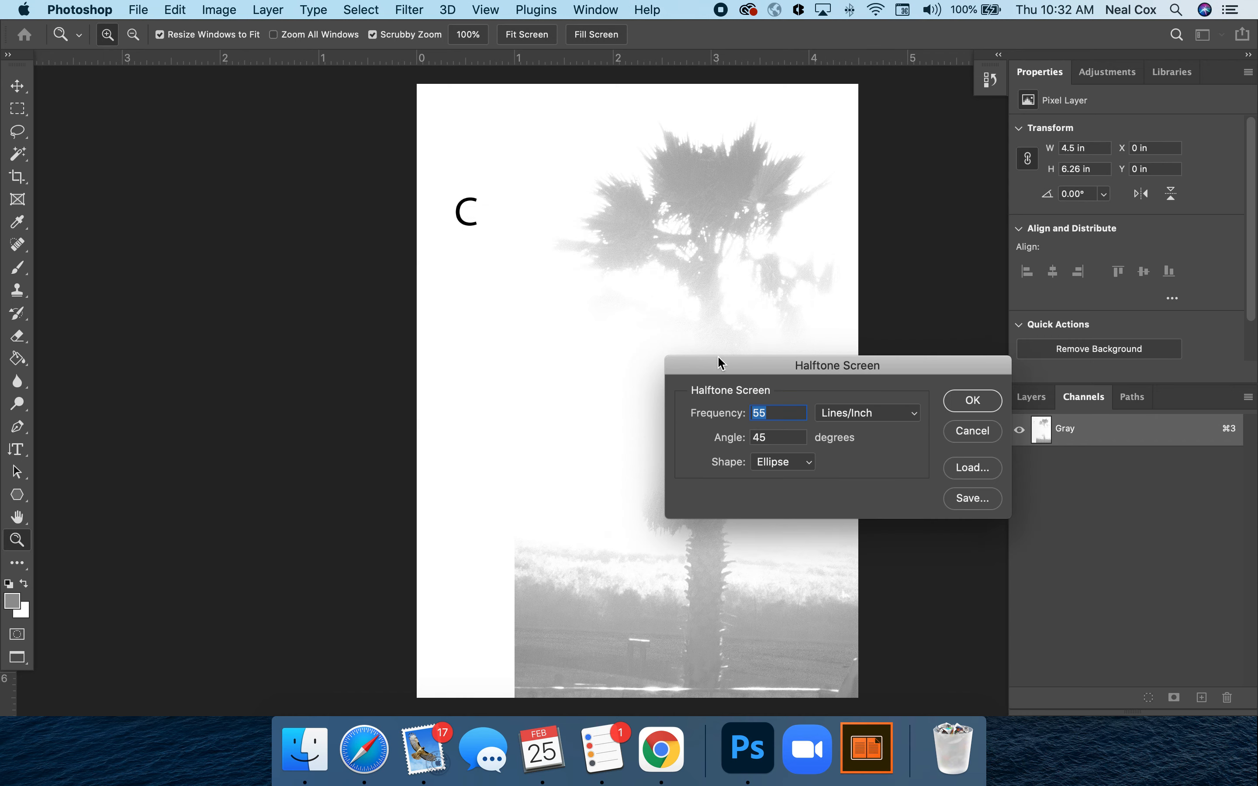
pyautogui.moveTo(715, 371); pyautogui.dragTo(526, 240)
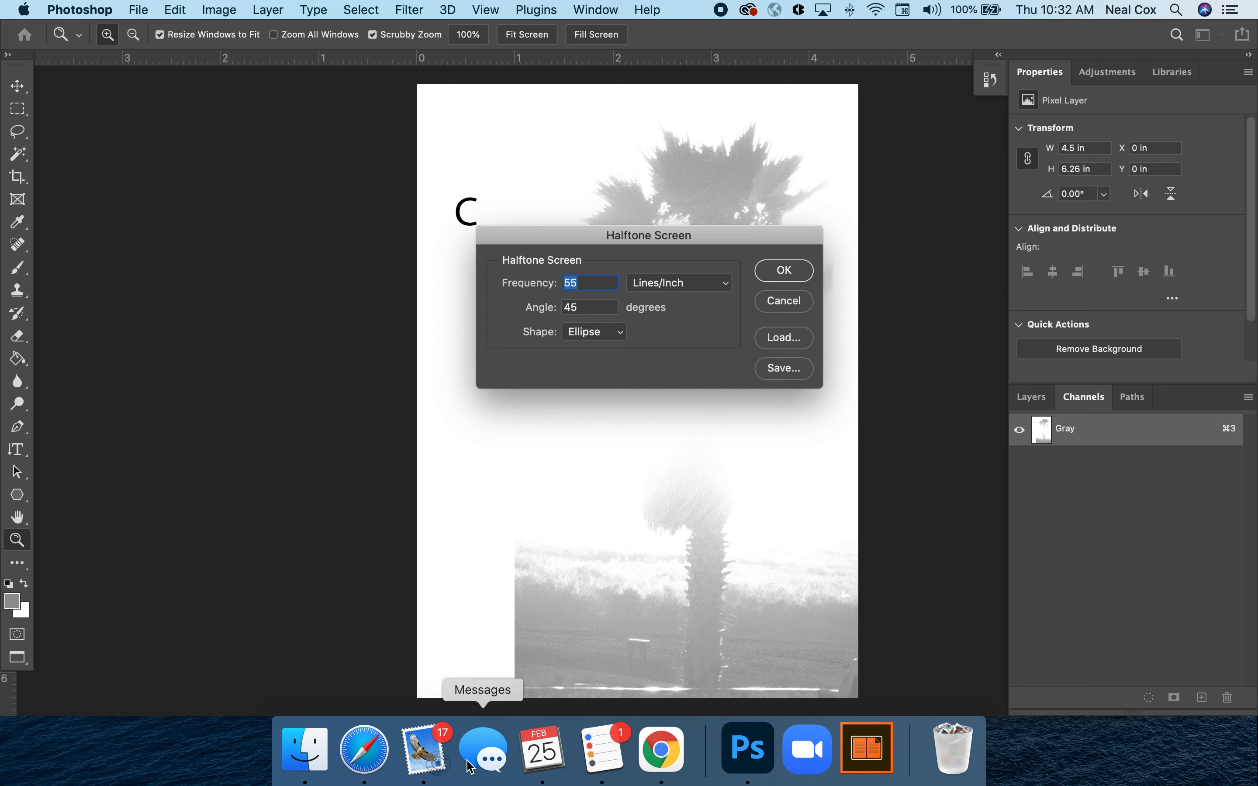
# - Switch to Calculator from the Applications folder, divide 220 by 4, and close the Calculator and Finder windows
pyautogui.click(319, 762)
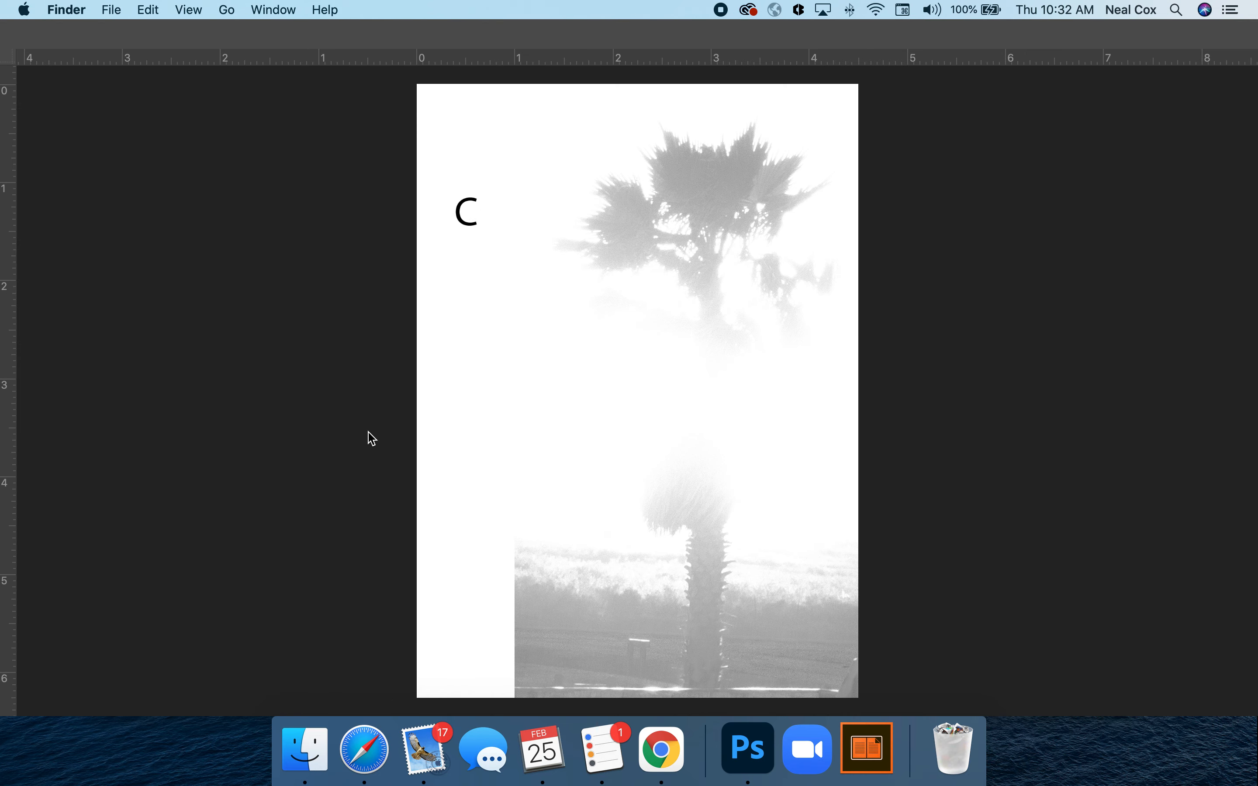
pyautogui.click(296, 750)
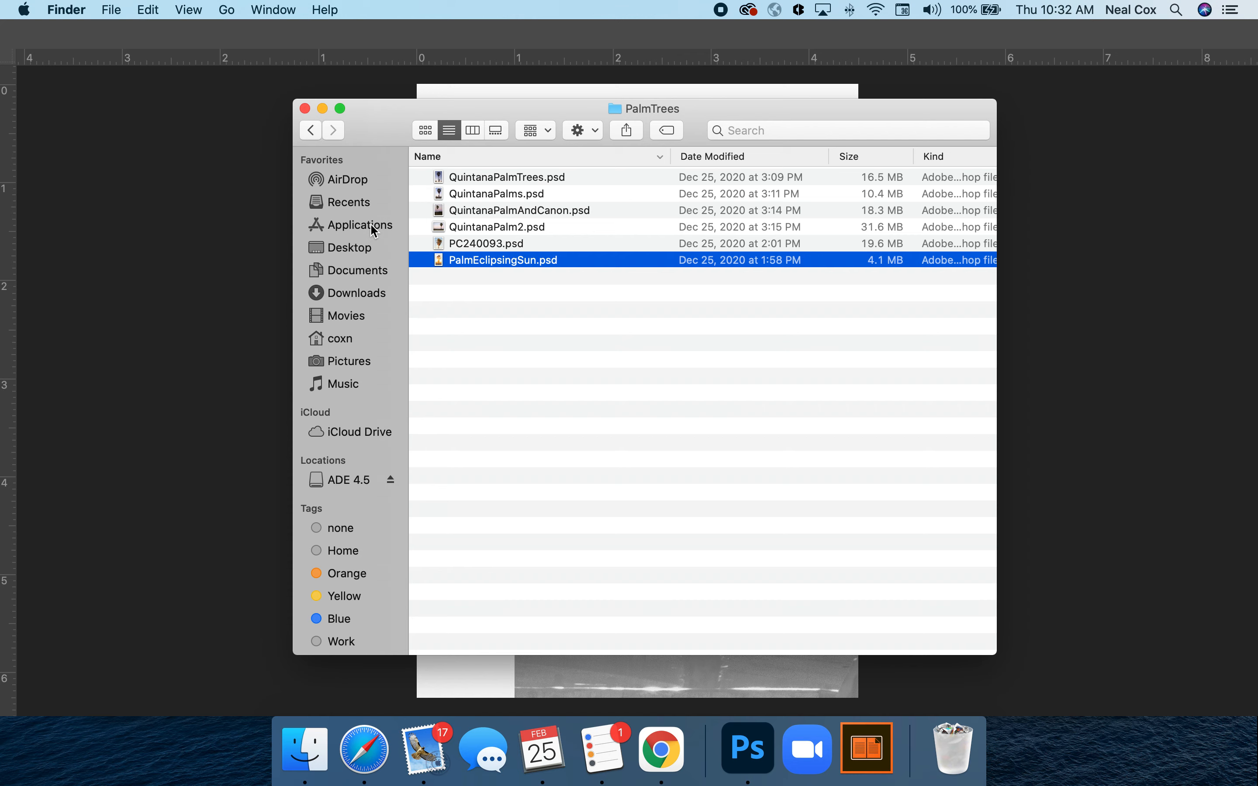
pyautogui.click(371, 223)
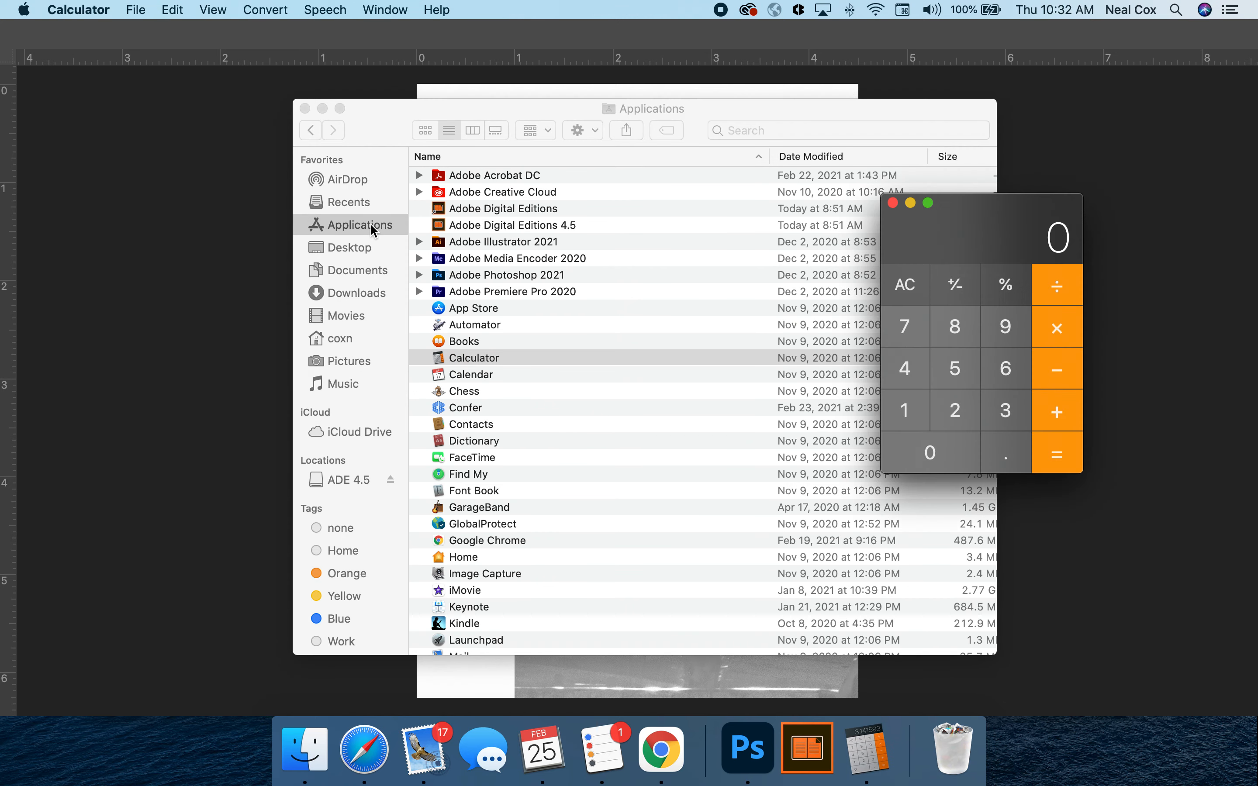
pyautogui.doubleClick(957, 417)
pyautogui.click(955, 451)
pyautogui.click(1057, 287)
pyautogui.click(920, 386)
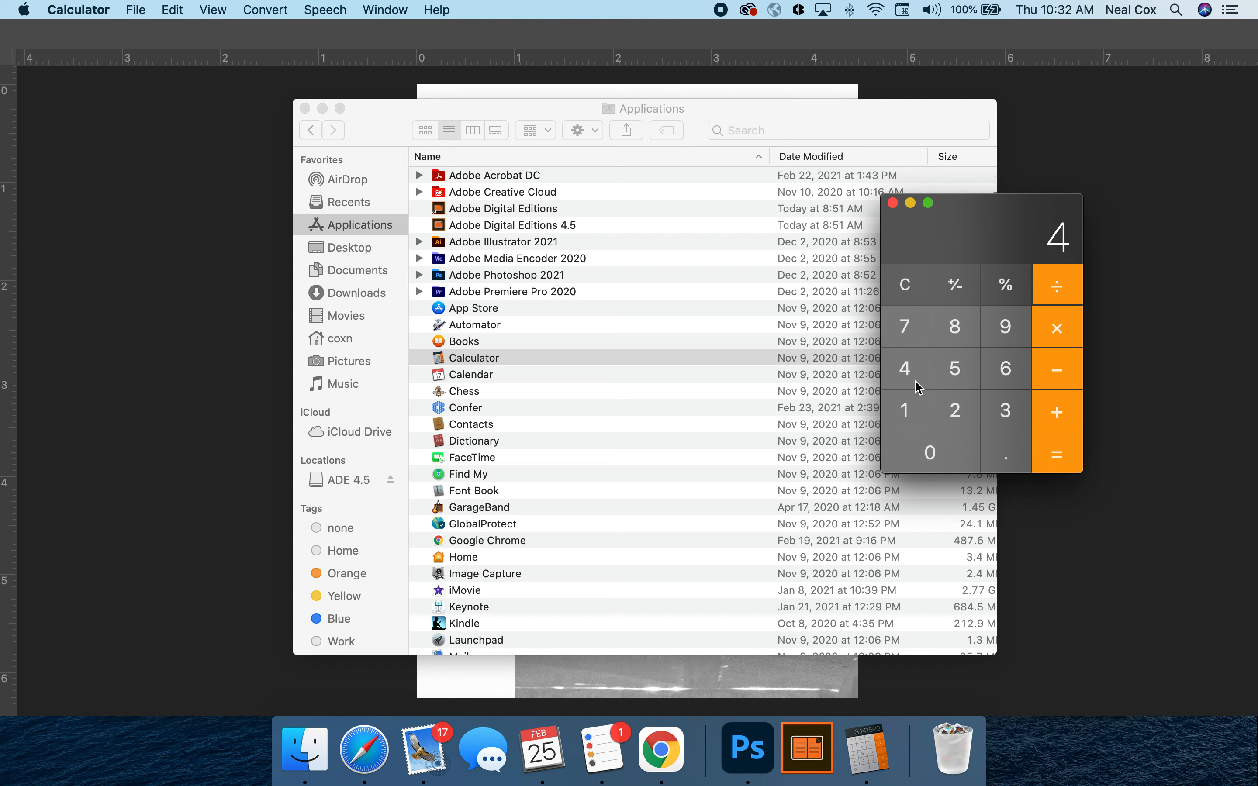
pyautogui.click(1055, 458)
pyautogui.click(893, 203)
pyautogui.click(306, 108)
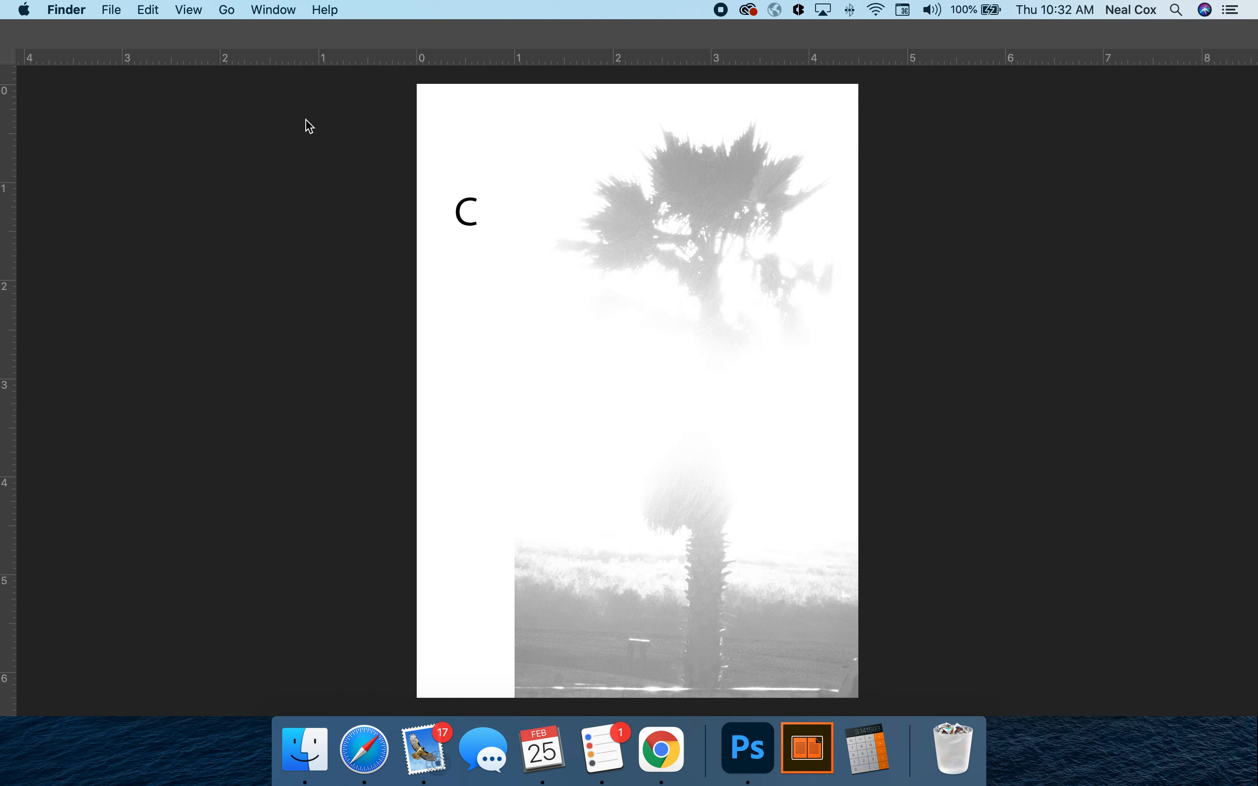
# - Return to Photoshop and apply the halftone screen at 55 lines/inch with a 115-degree angle and an Ellipse shape
pyautogui.click(508, 353)
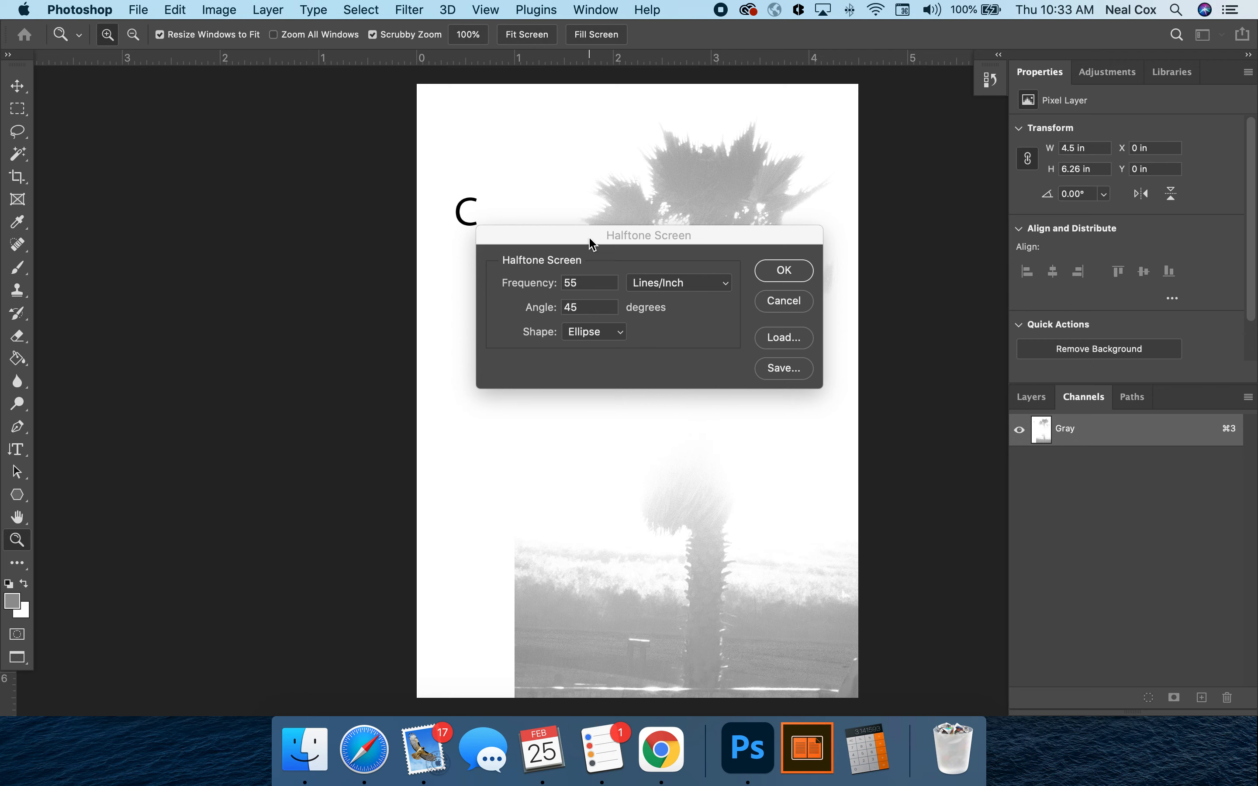
pyautogui.moveTo(593, 244); pyautogui.dragTo(586, 339)
pyautogui.press('Tab')
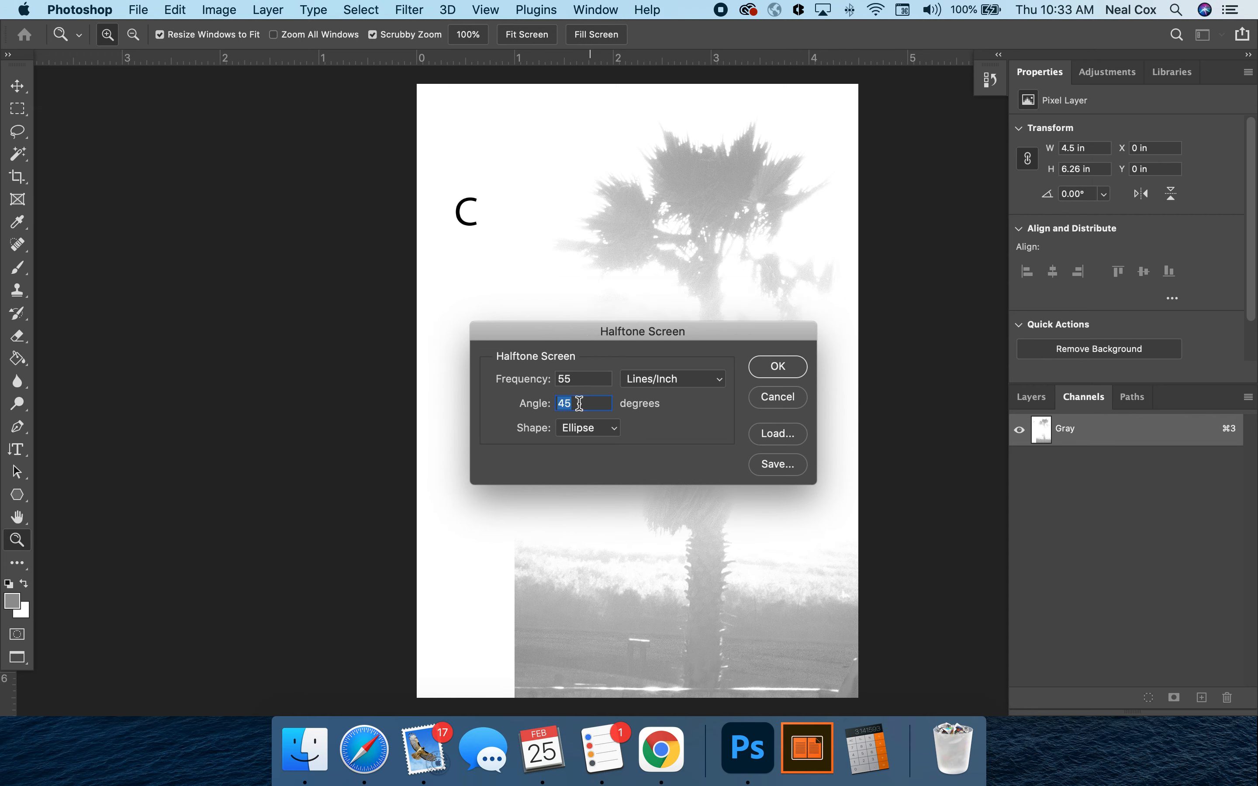
pyautogui.write('11')
pyautogui.click(618, 436)
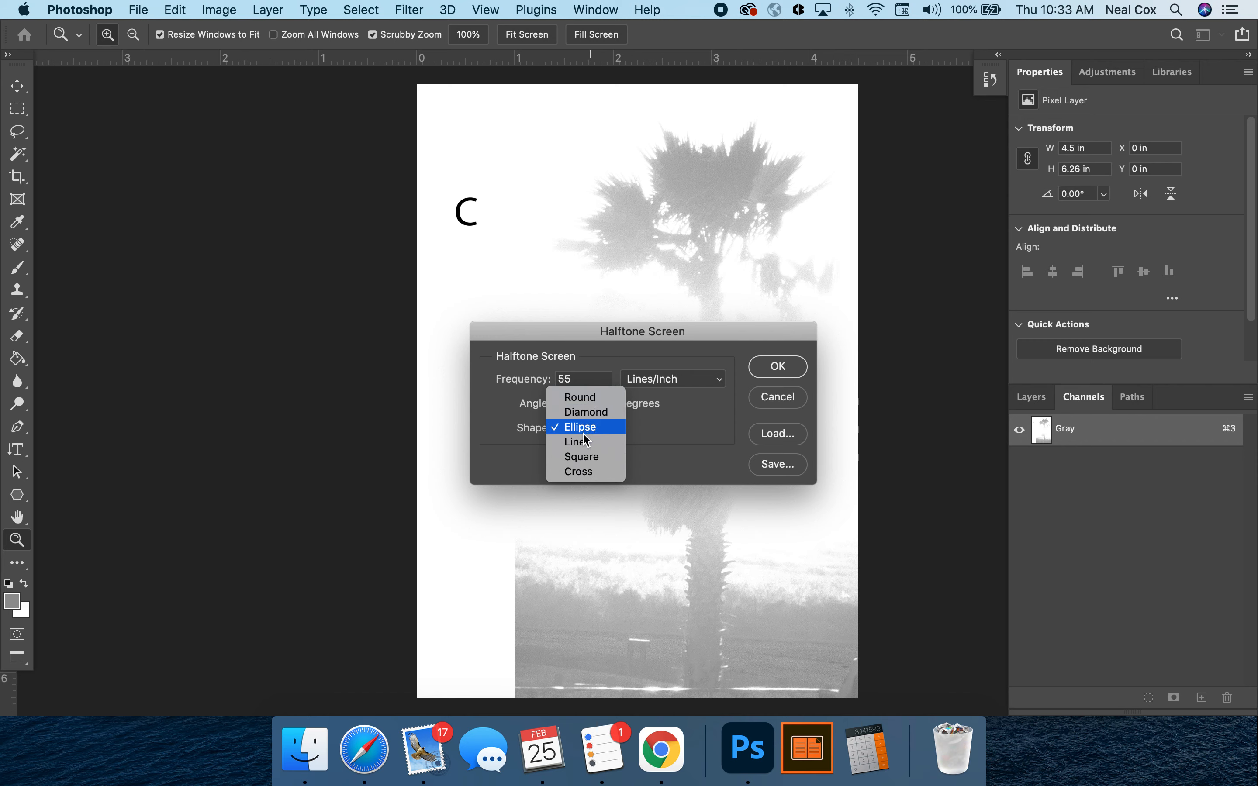
pyautogui.click(594, 426)
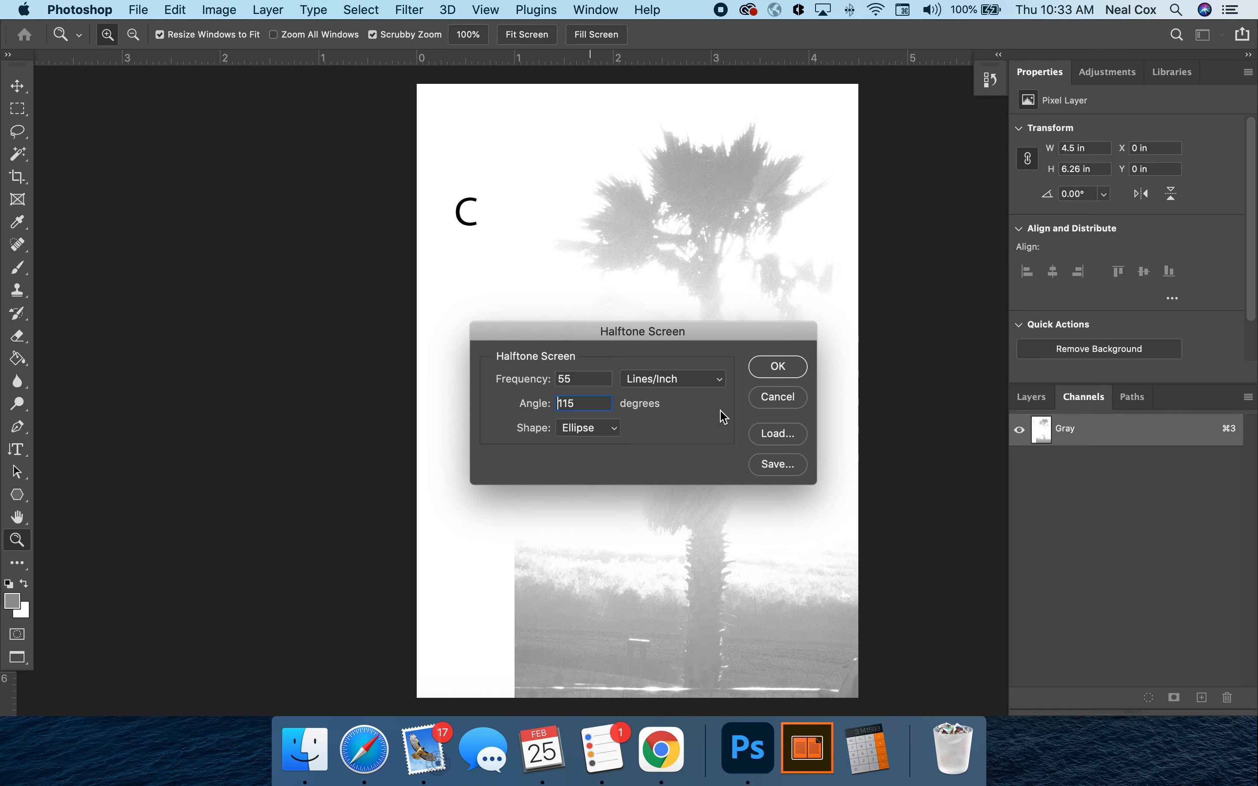
pyautogui.click(769, 374)
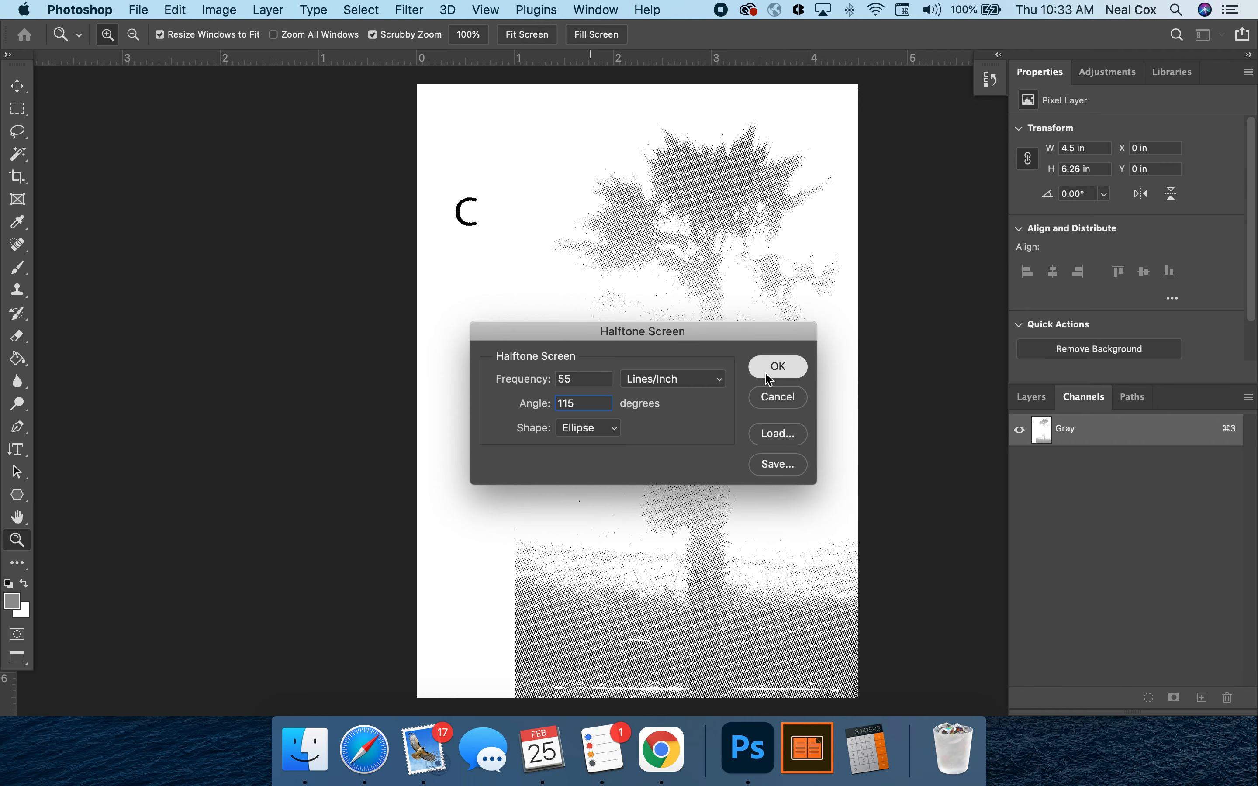
# - Examine the halftone dot pattern up close across the palm fronds and trunk of the Cyan bitmap
pyautogui.click(670, 195)
pyautogui.moveTo(718, 292); pyautogui.dragTo(818, 444)
pyautogui.moveTo(821, 323); pyautogui.dragTo(416, 480)
pyautogui.moveTo(572, 336); pyautogui.dragTo(442, 437)
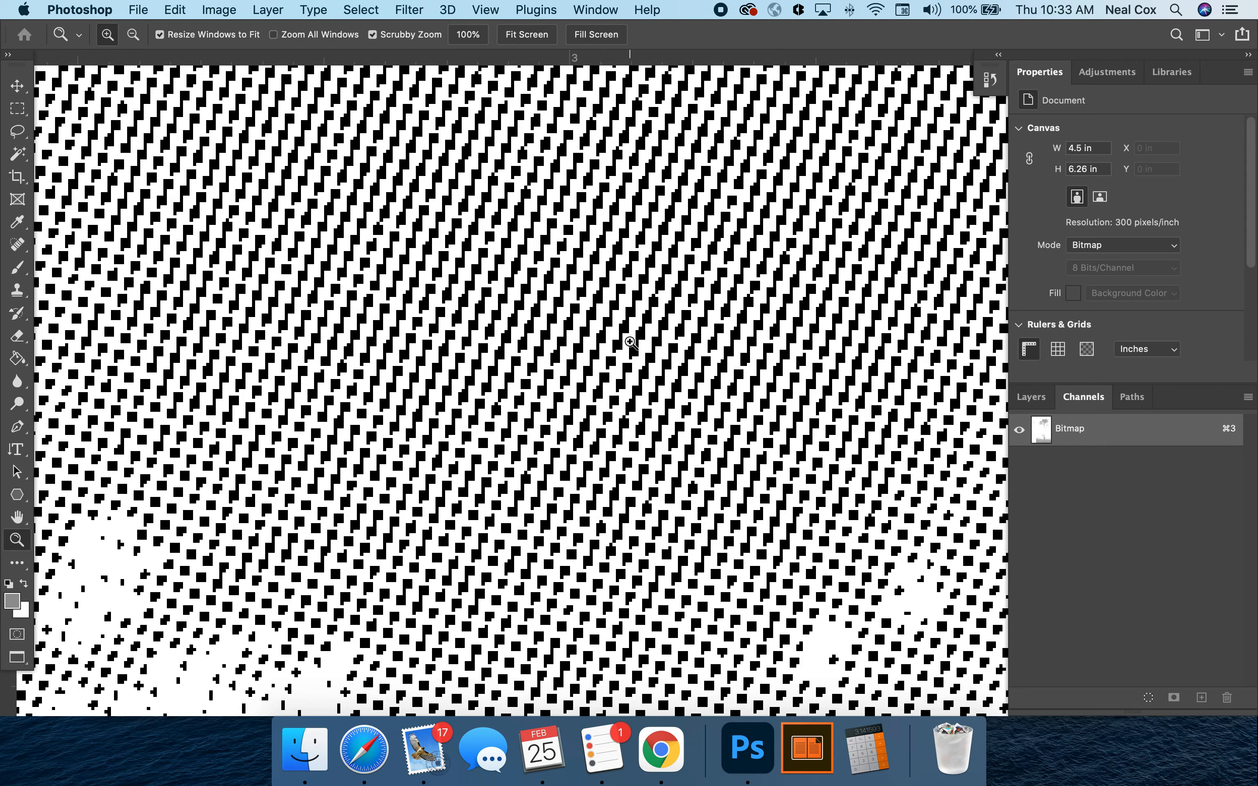
pyautogui.moveTo(635, 417); pyautogui.dragTo(570, 260)
pyautogui.moveTo(555, 459); pyautogui.dragTo(566, 312)
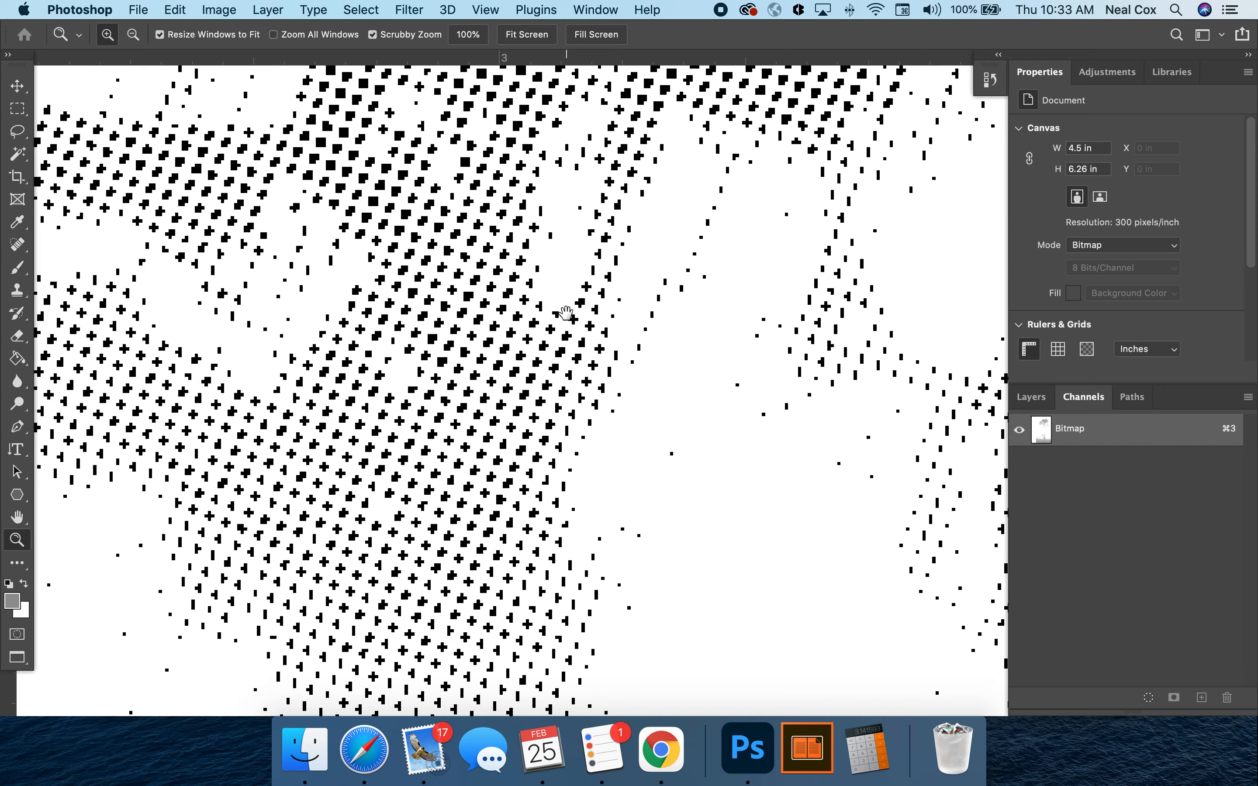
pyautogui.moveTo(511, 492); pyautogui.dragTo(514, 340)
pyautogui.moveTo(506, 545); pyautogui.dragTo(500, 363)
pyautogui.press('super+0')
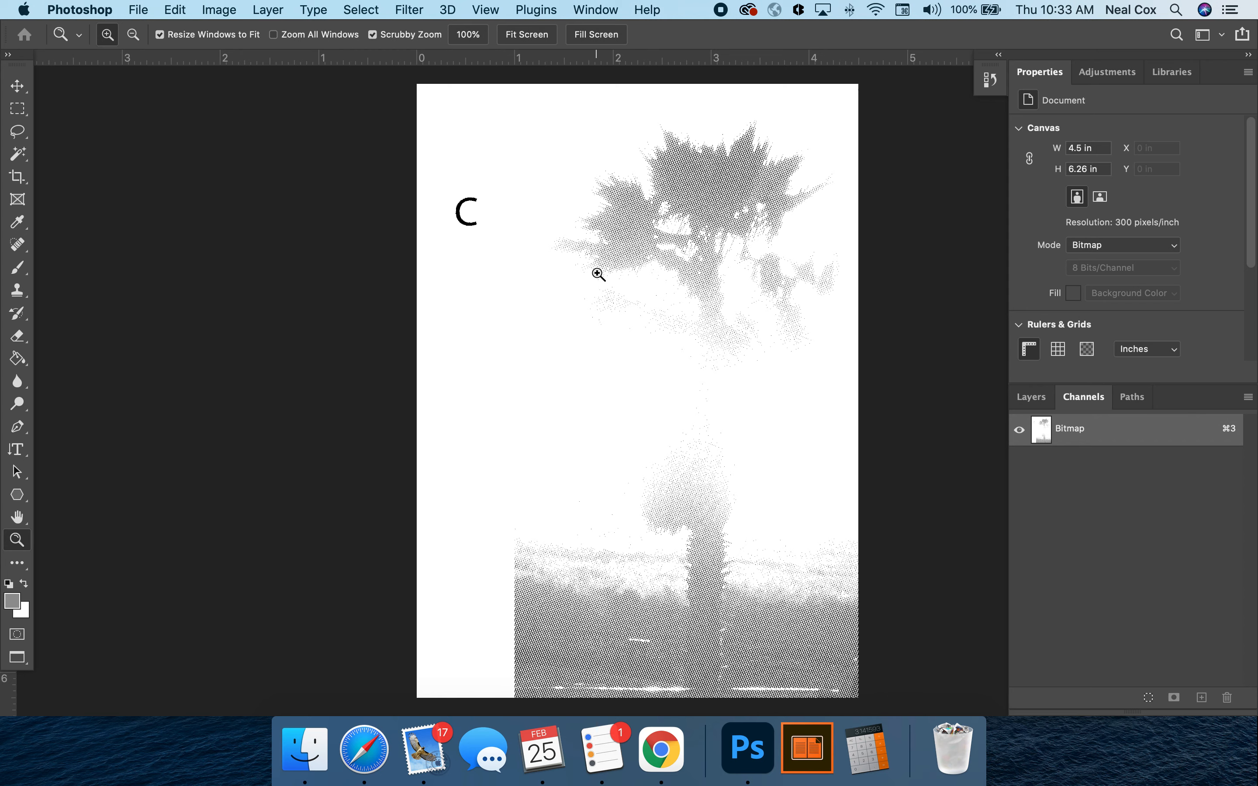
# - Convert the halftoned Cyan bitmap back to Grayscale mode with a size ratio of 1
pyautogui.click(225, 10)
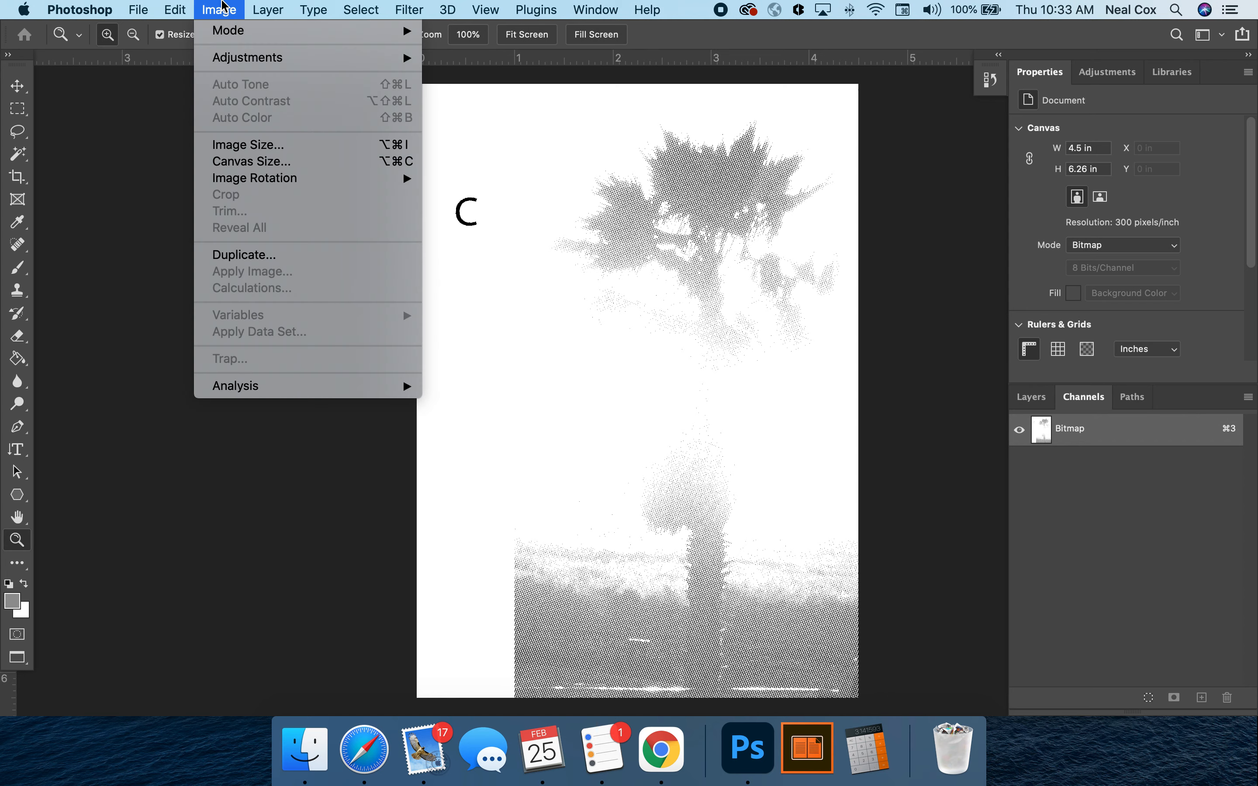
pyautogui.moveTo(263, 32)
pyautogui.click(462, 52)
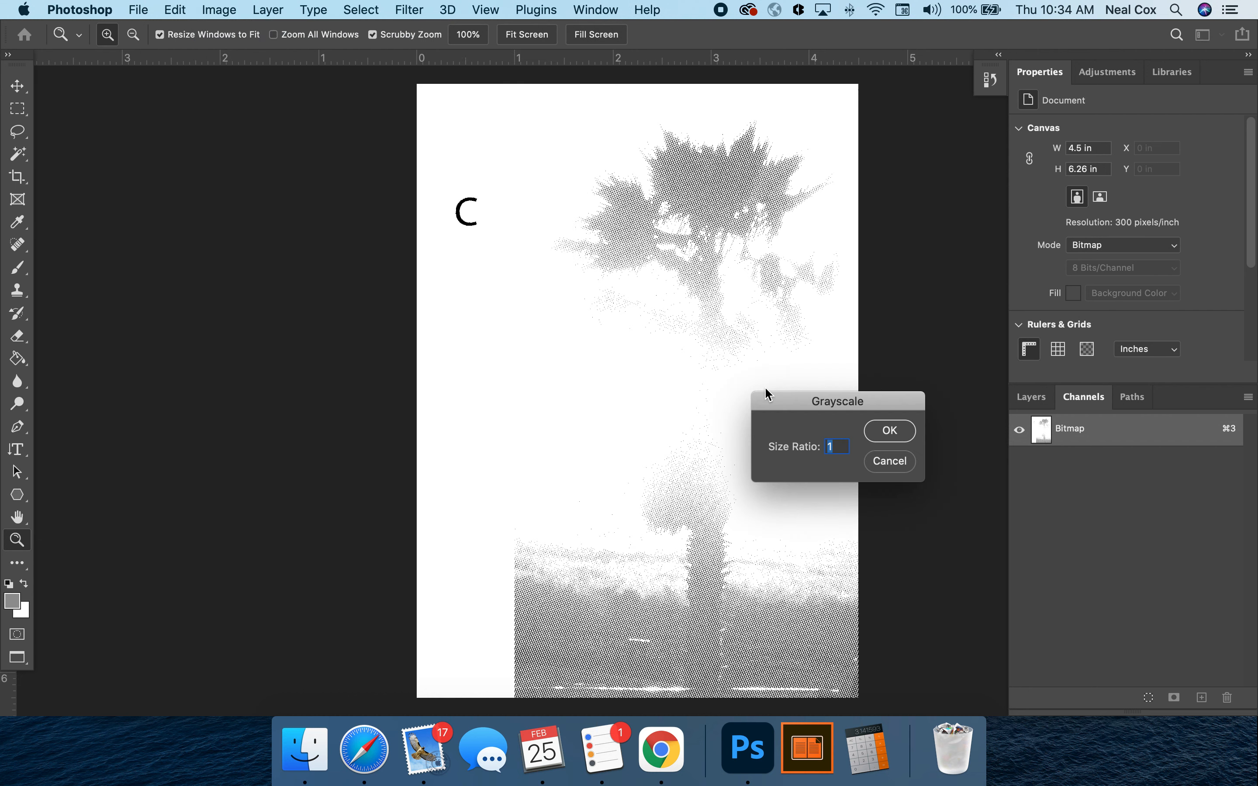
pyautogui.click(889, 433)
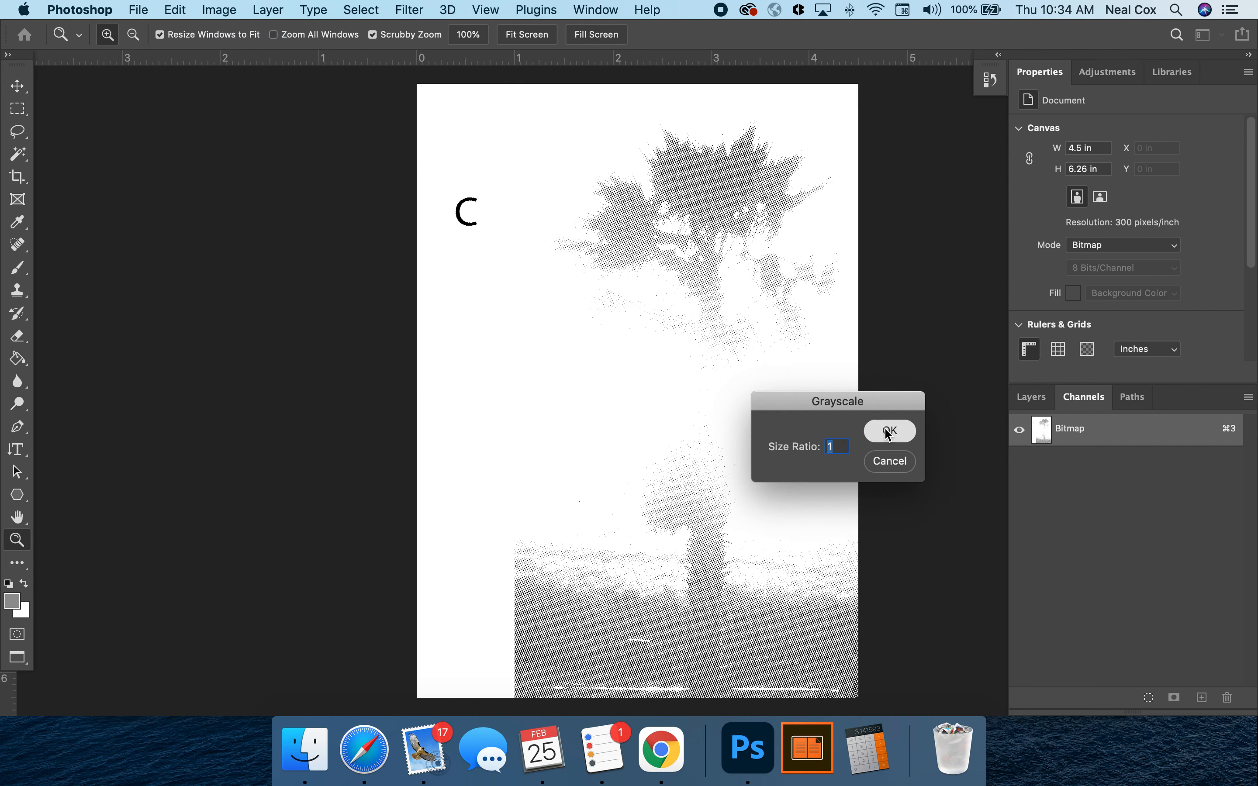
# - Convert the halftoned Cyan document from Grayscale to CMYK Color mode
pyautogui.click(222, 8)
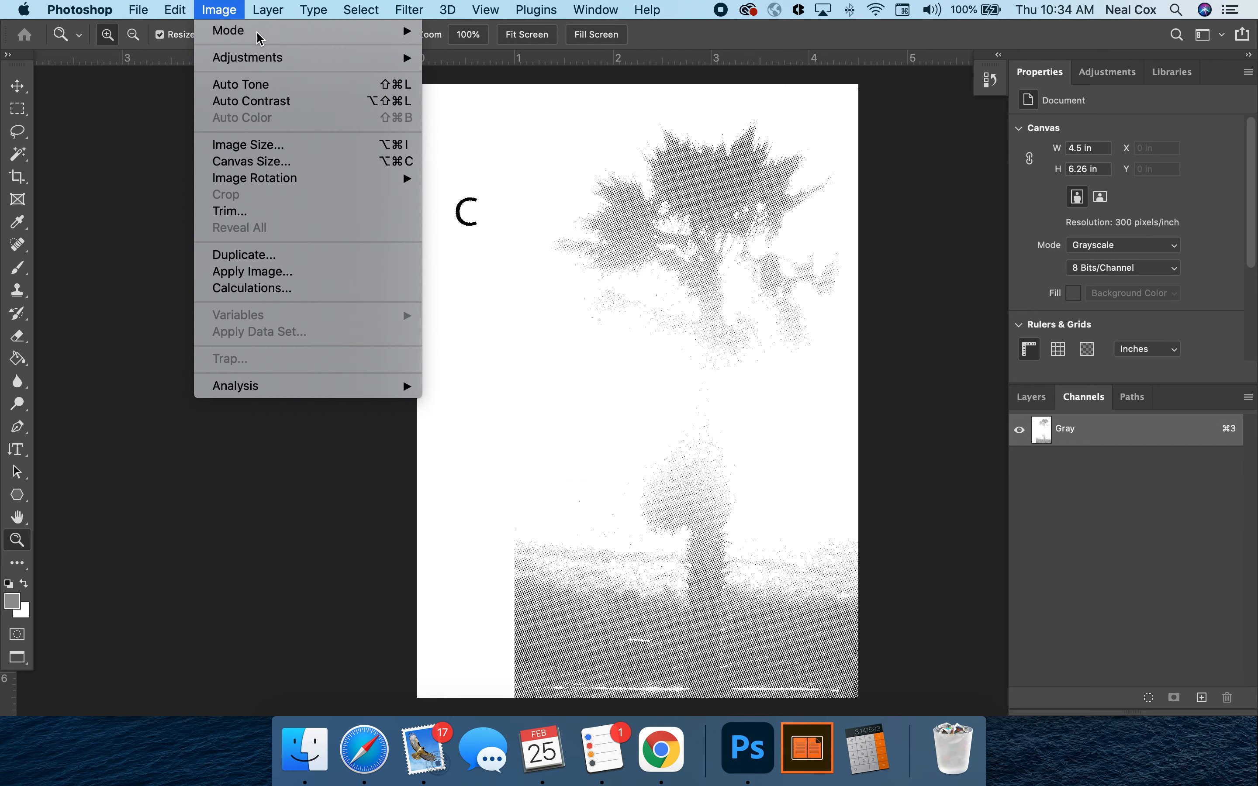
pyautogui.moveTo(260, 40)
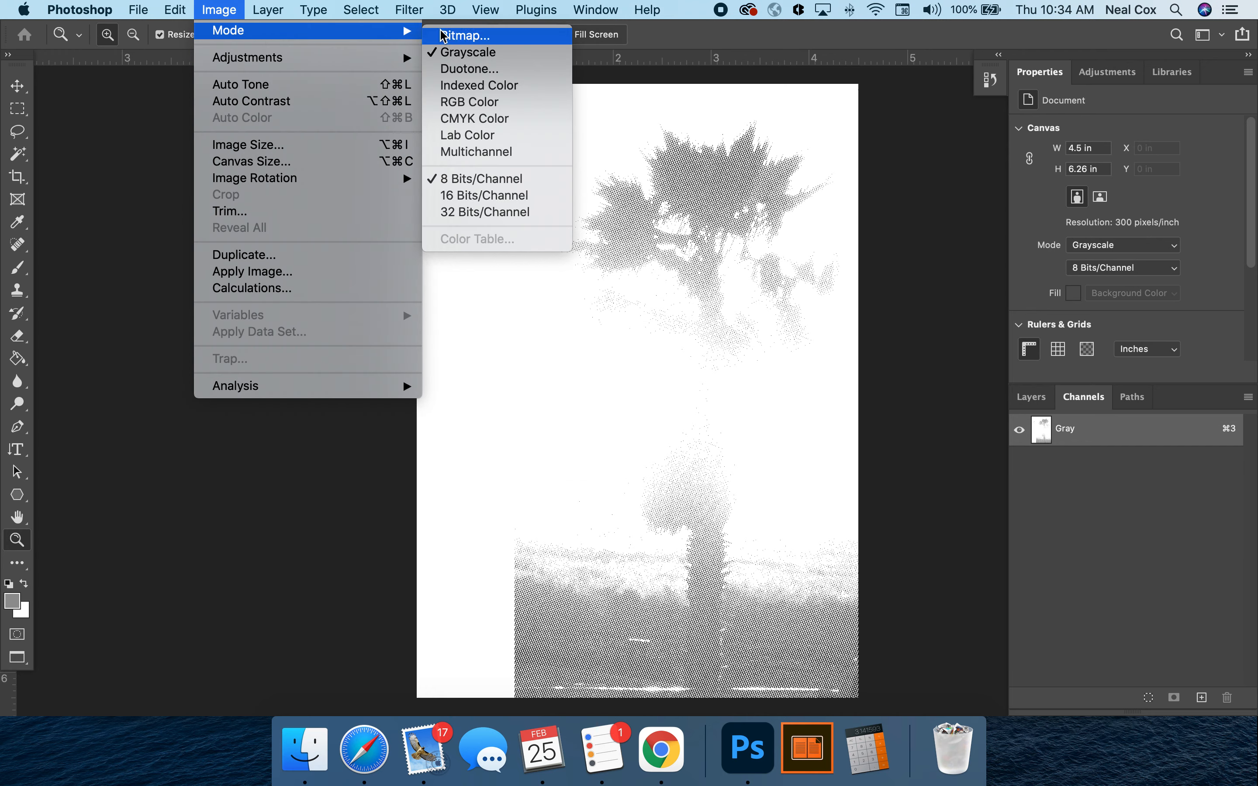
pyautogui.click(468, 120)
pyautogui.moveTo(697, 225); pyautogui.dragTo(698, 389)
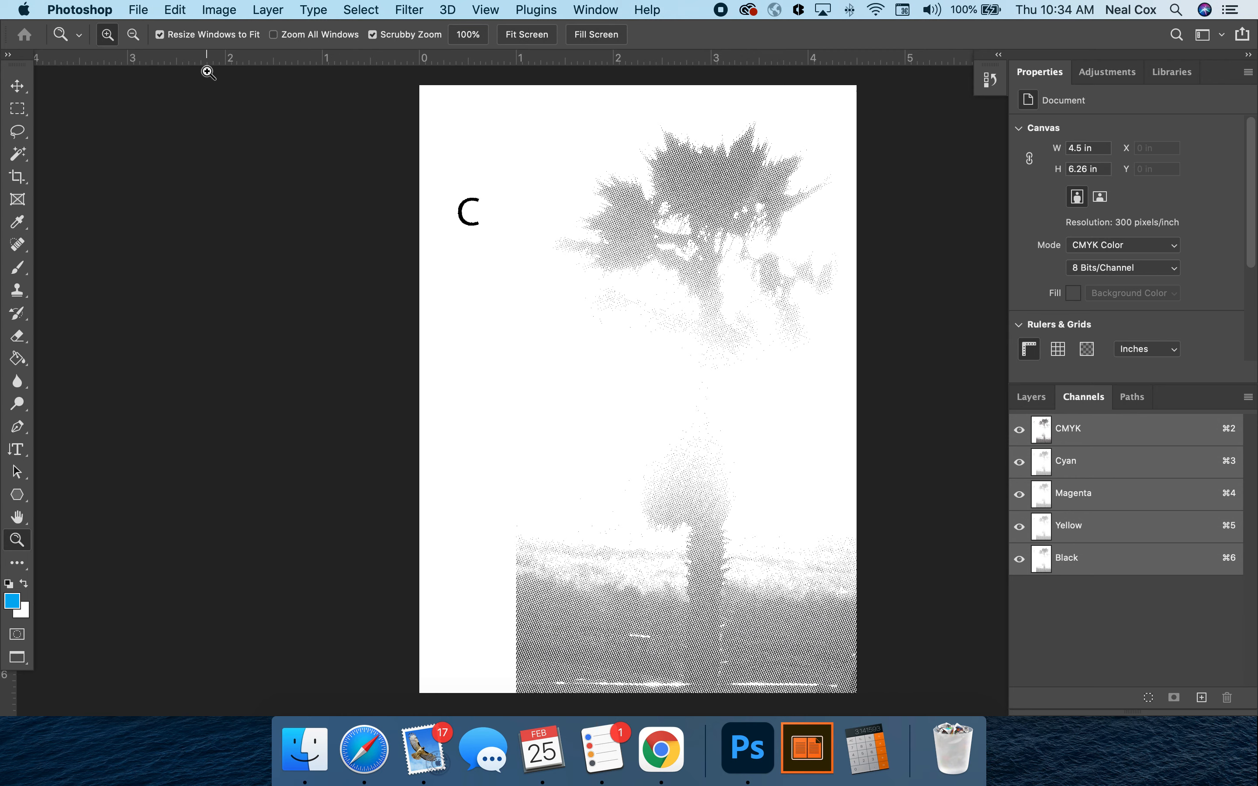
# - Start saving the Cyan document under a new name, CYANpalm, in Photoshop format
pyautogui.click(137, 8)
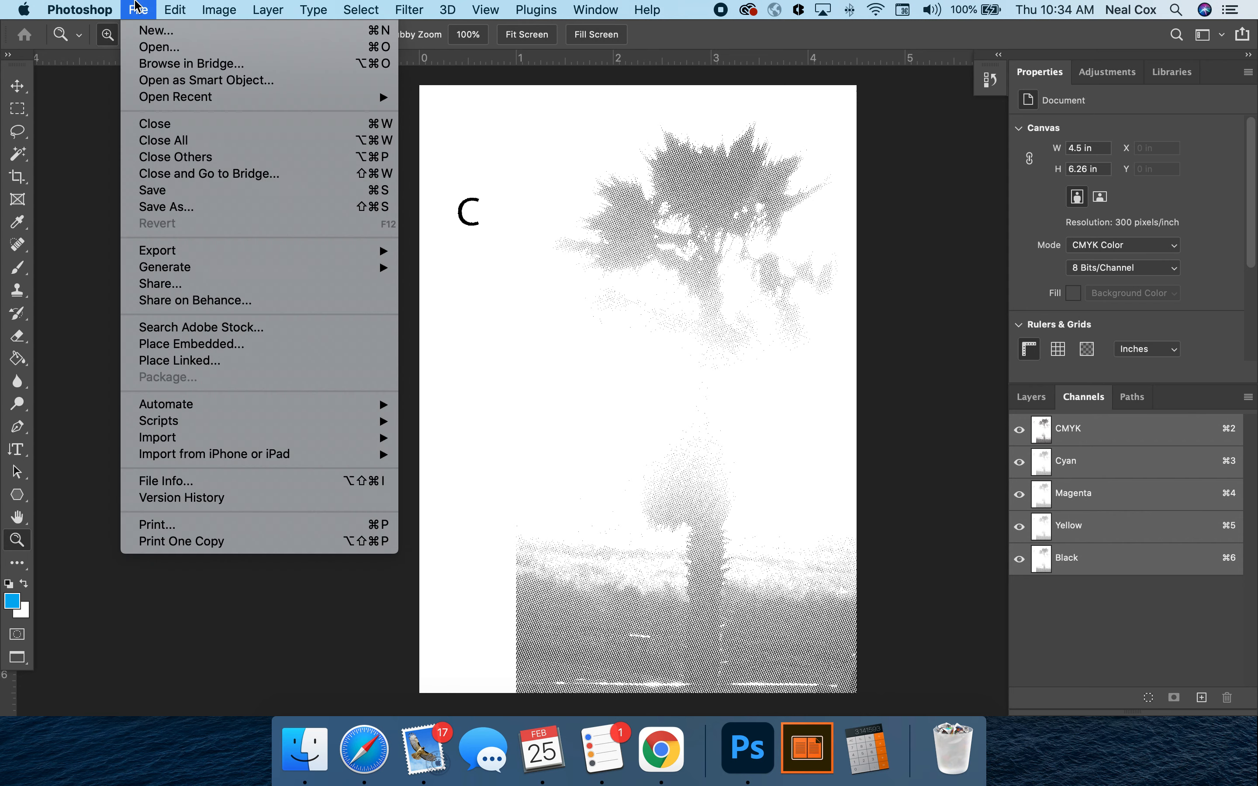
pyautogui.click(167, 201)
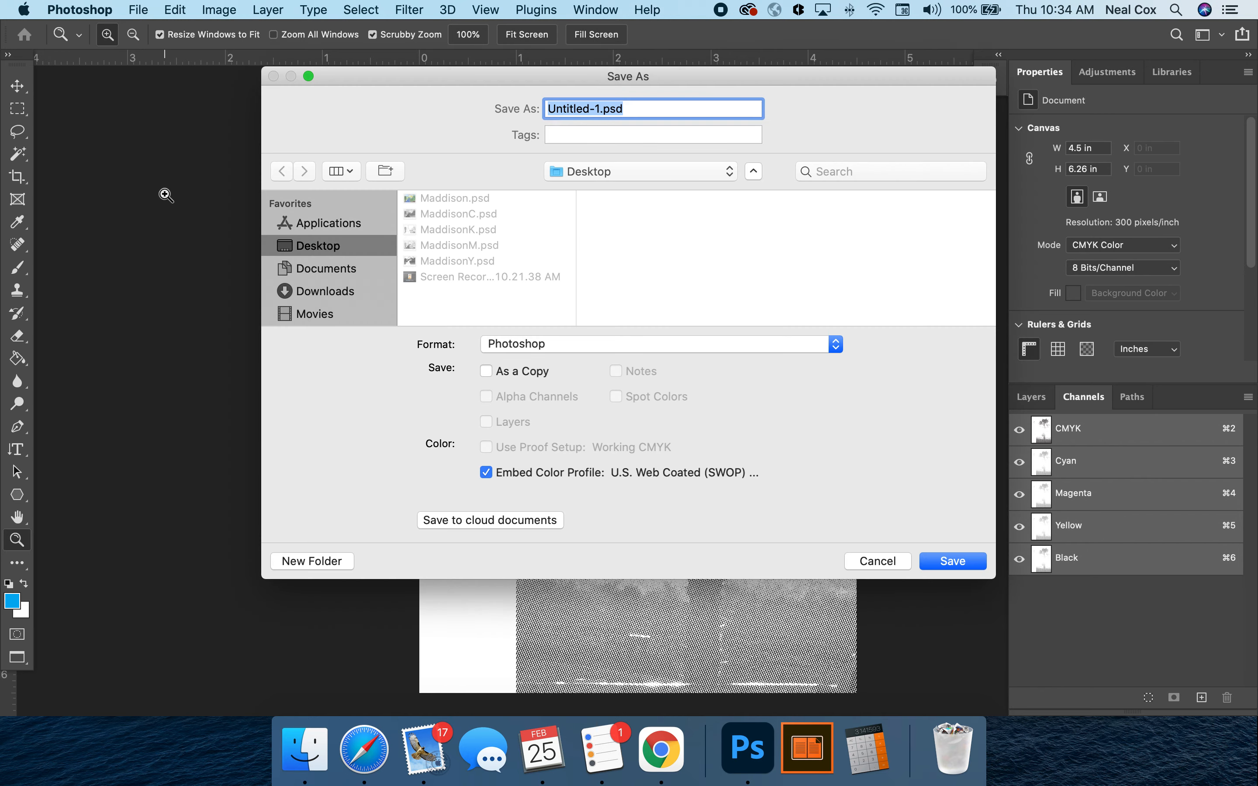
pyautogui.write('CYAN')
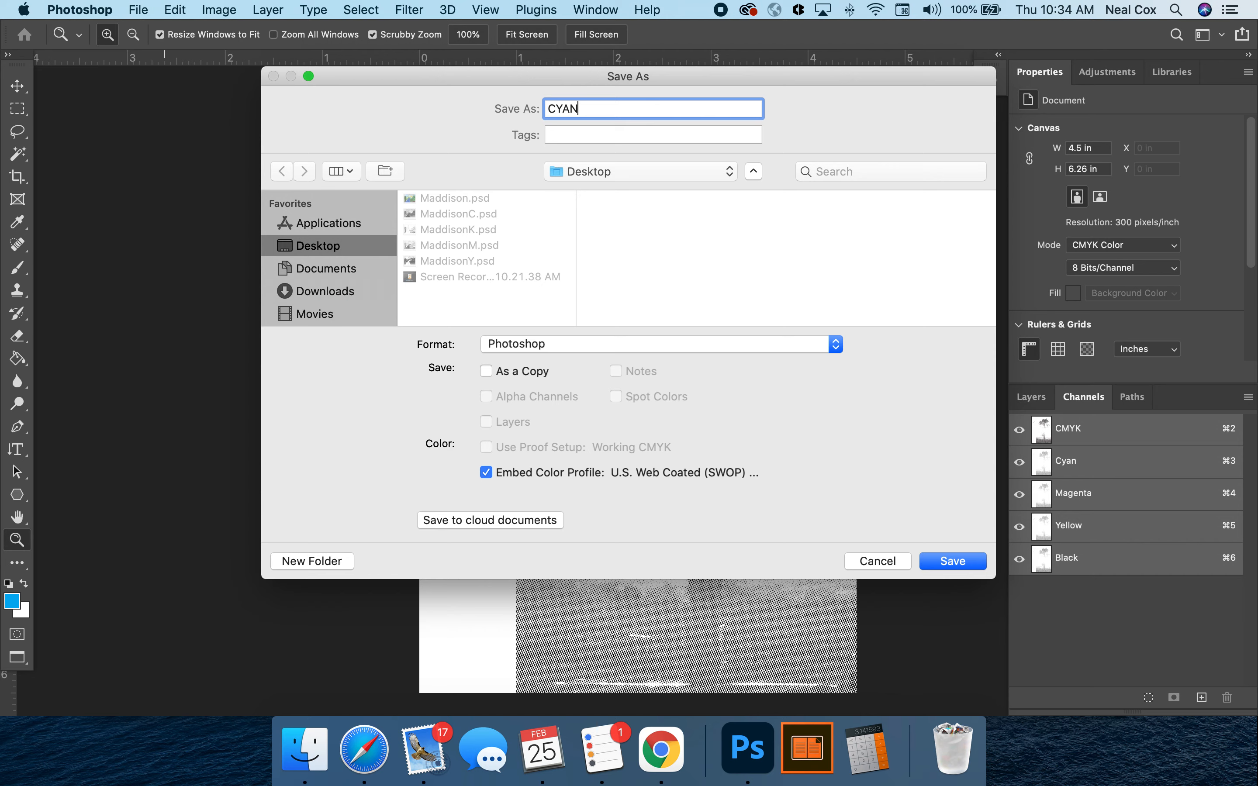
pyautogui.write('P')
pyautogui.press('BackSpace')
pyautogui.write('palm')
# - Create a colorseparationsPalm folder on the Desktop, save the Cyan file into it and close the document
pyautogui.click(294, 563)
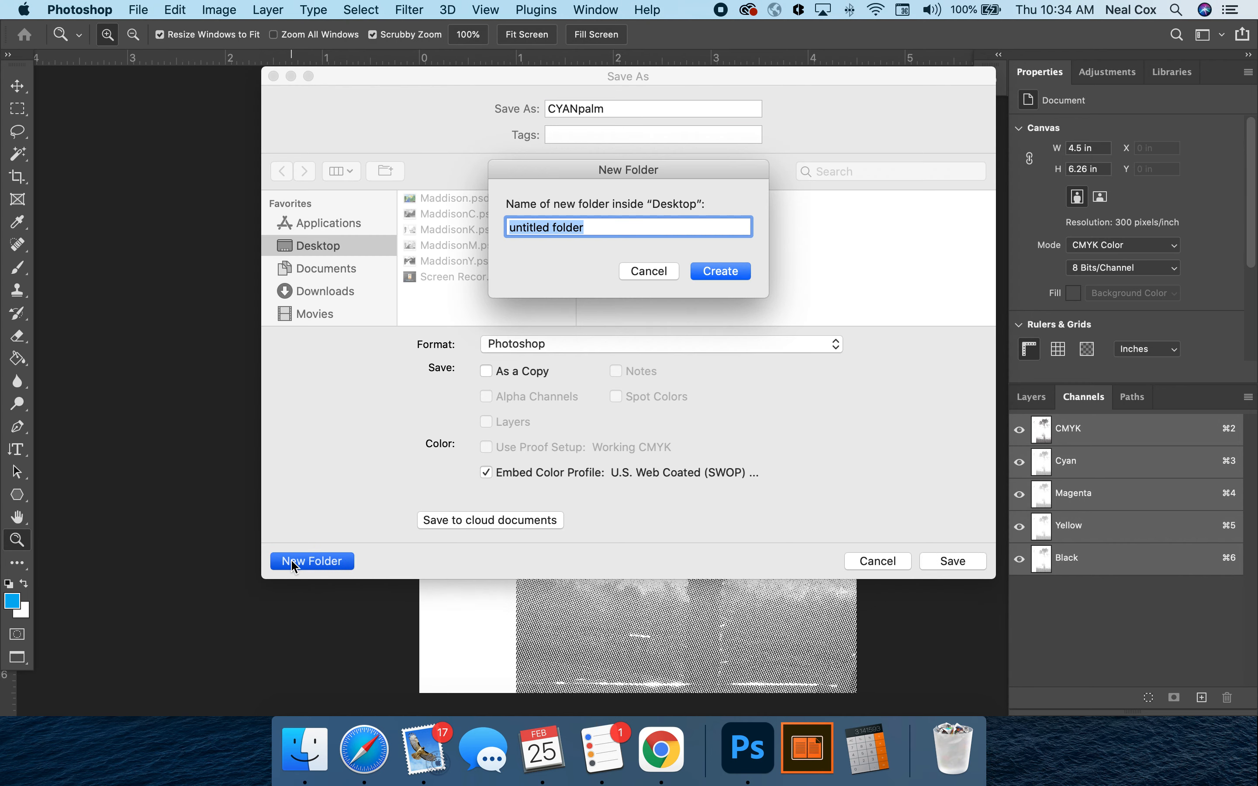
pyautogui.write('colo')
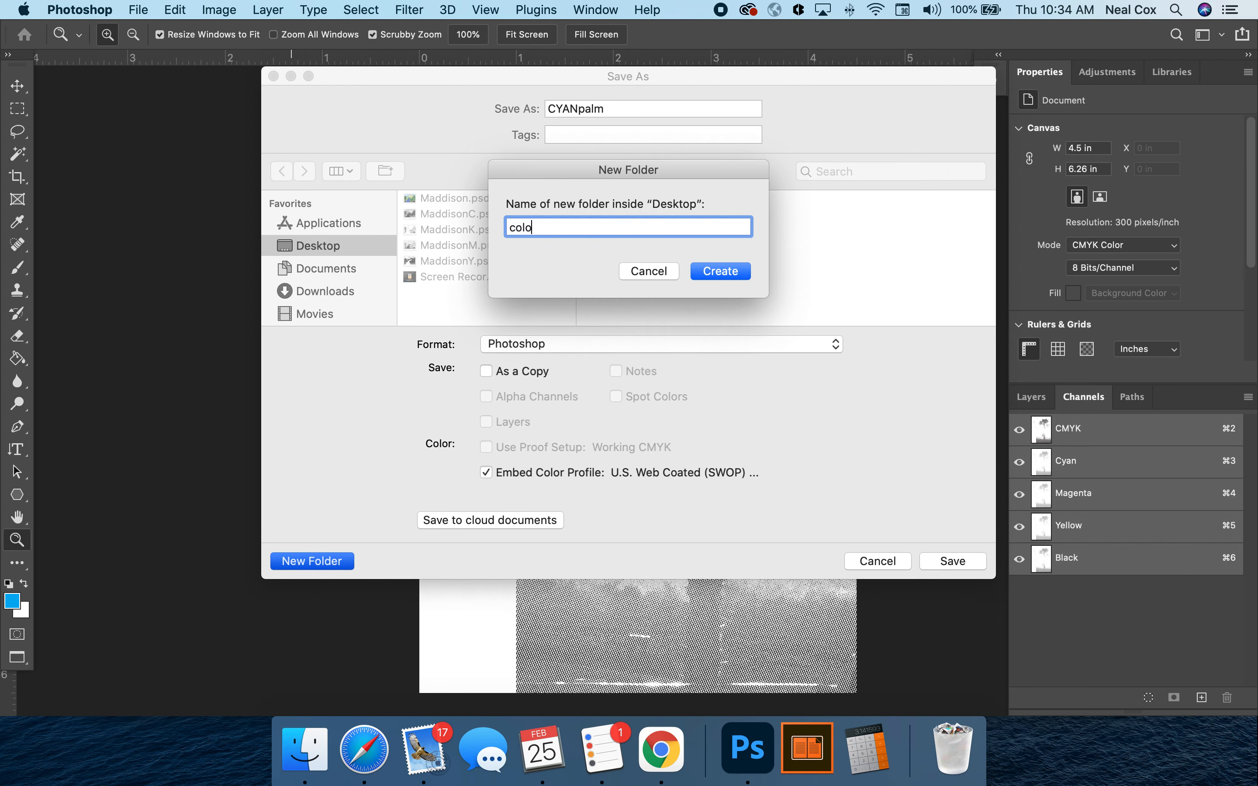
pyautogui.write('rseparatinonsPalm')
pyautogui.press('Return')
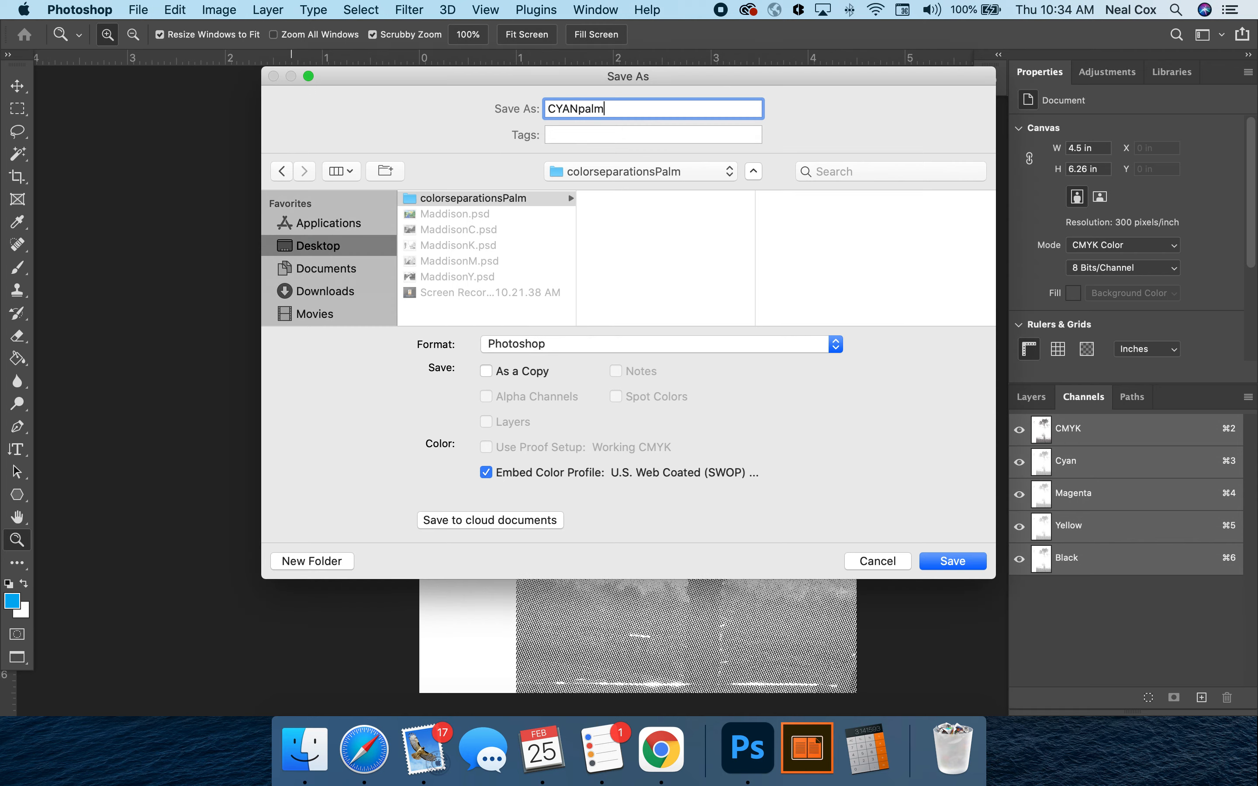
pyautogui.click(935, 562)
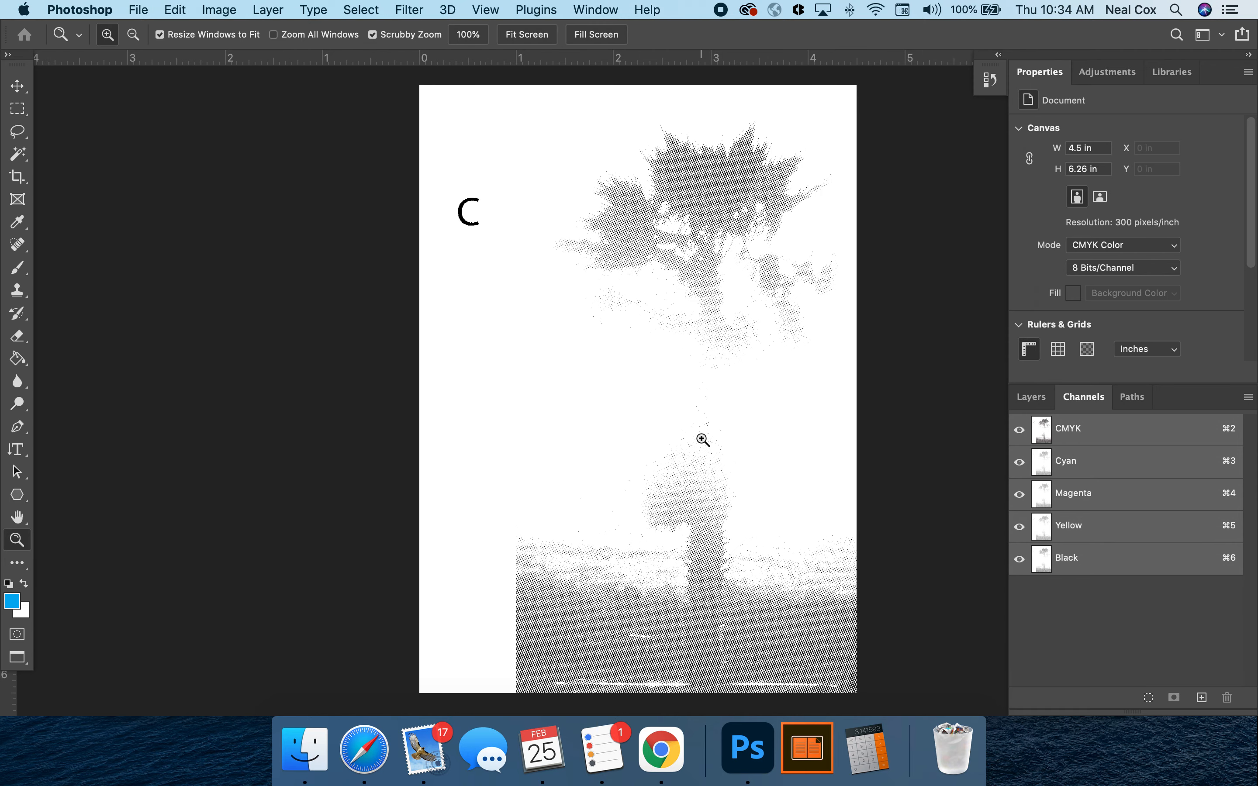
pyautogui.press('super+w')
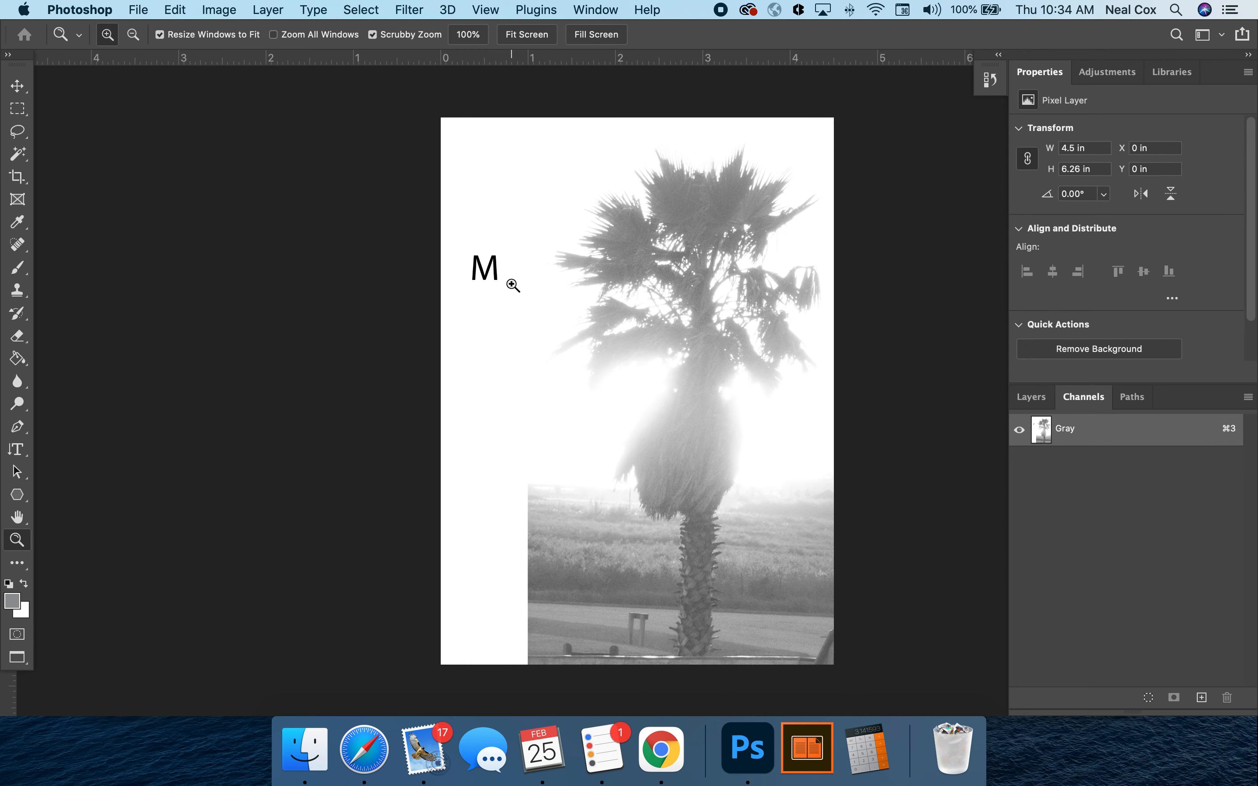
# - Flatten the Magenta document and convert it to a 300 pixels/inch Bitmap with a 55 lines/inch, 105-degree Ellipse halftone screen
pyautogui.moveTo(653, 254); pyautogui.dragTo(660, 337)
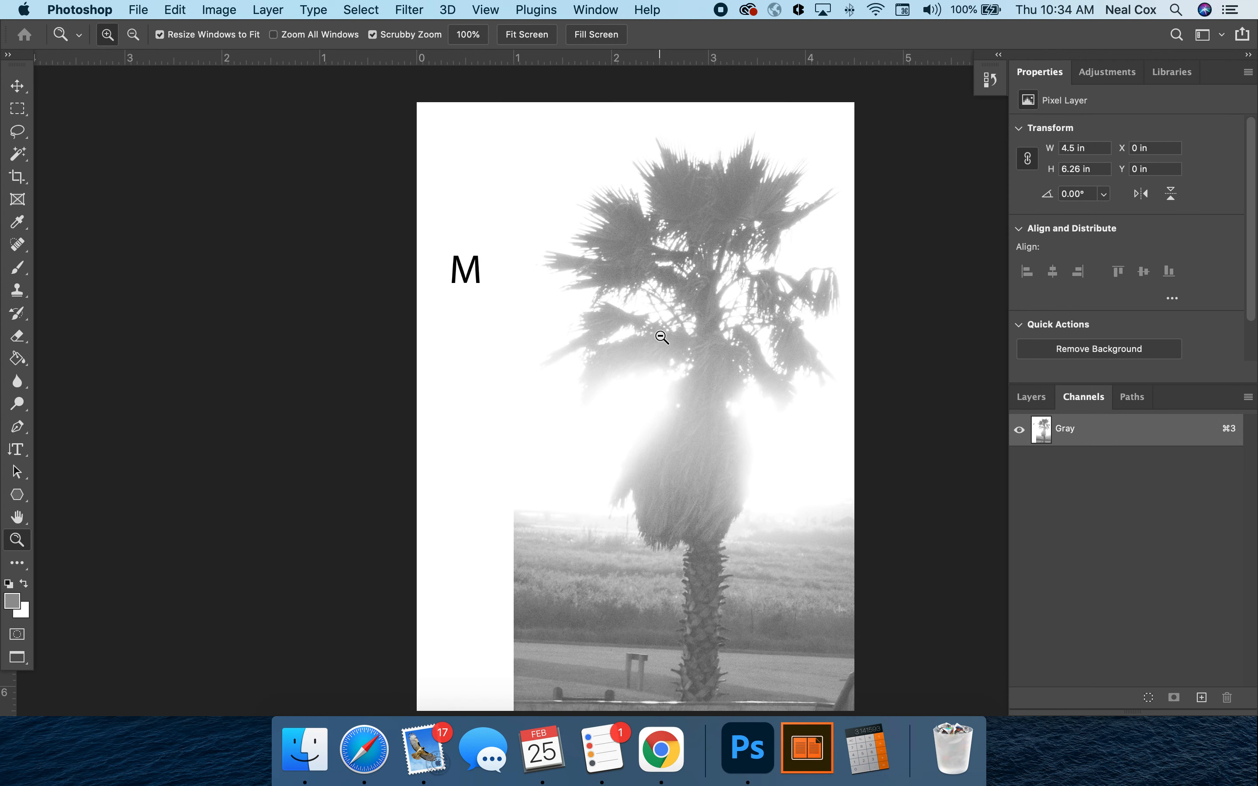
pyautogui.click(227, 6)
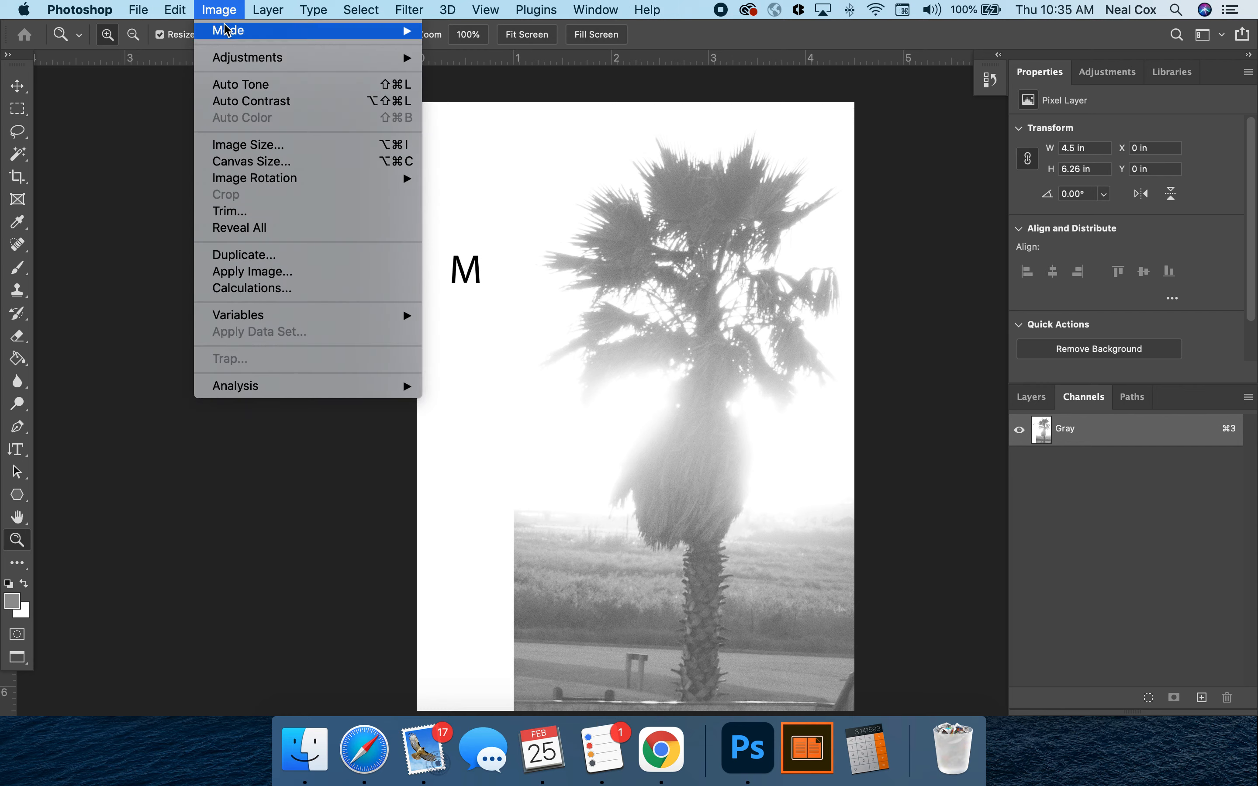
pyautogui.moveTo(228, 31)
pyautogui.click(462, 35)
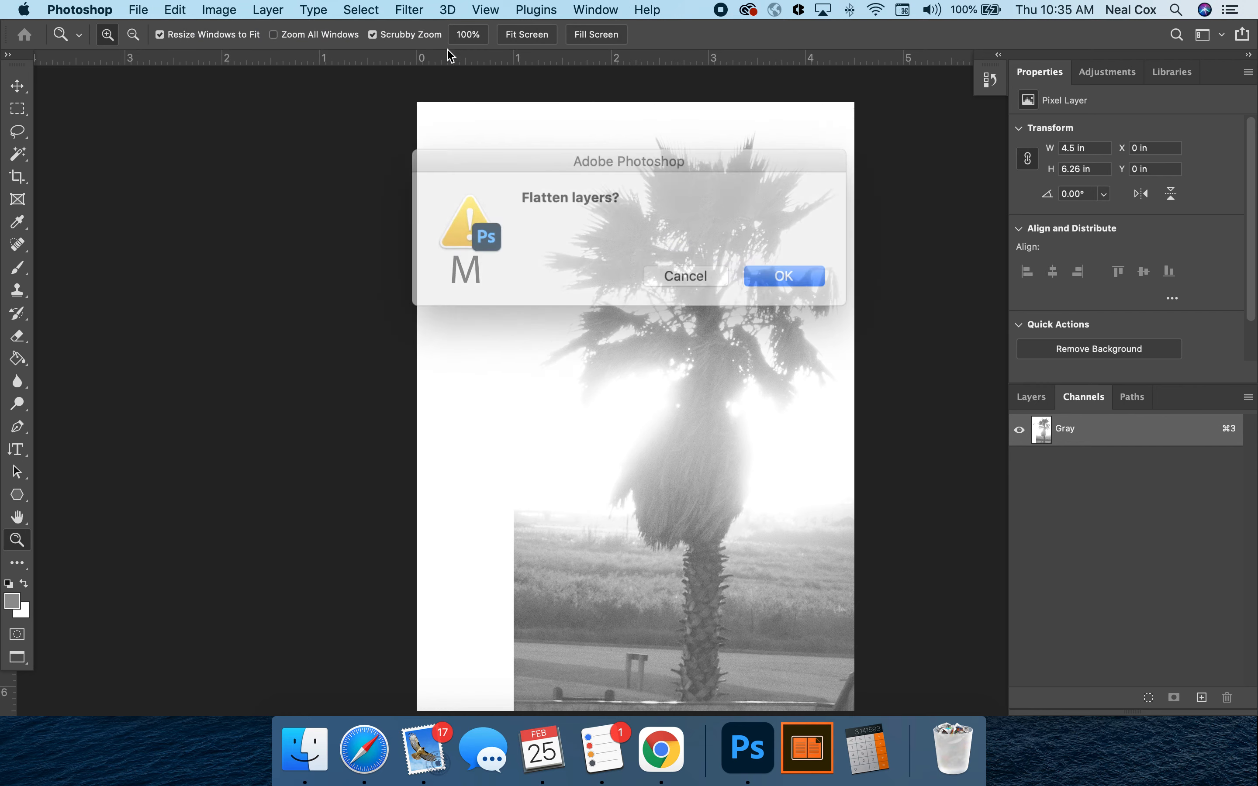
pyautogui.click(739, 271)
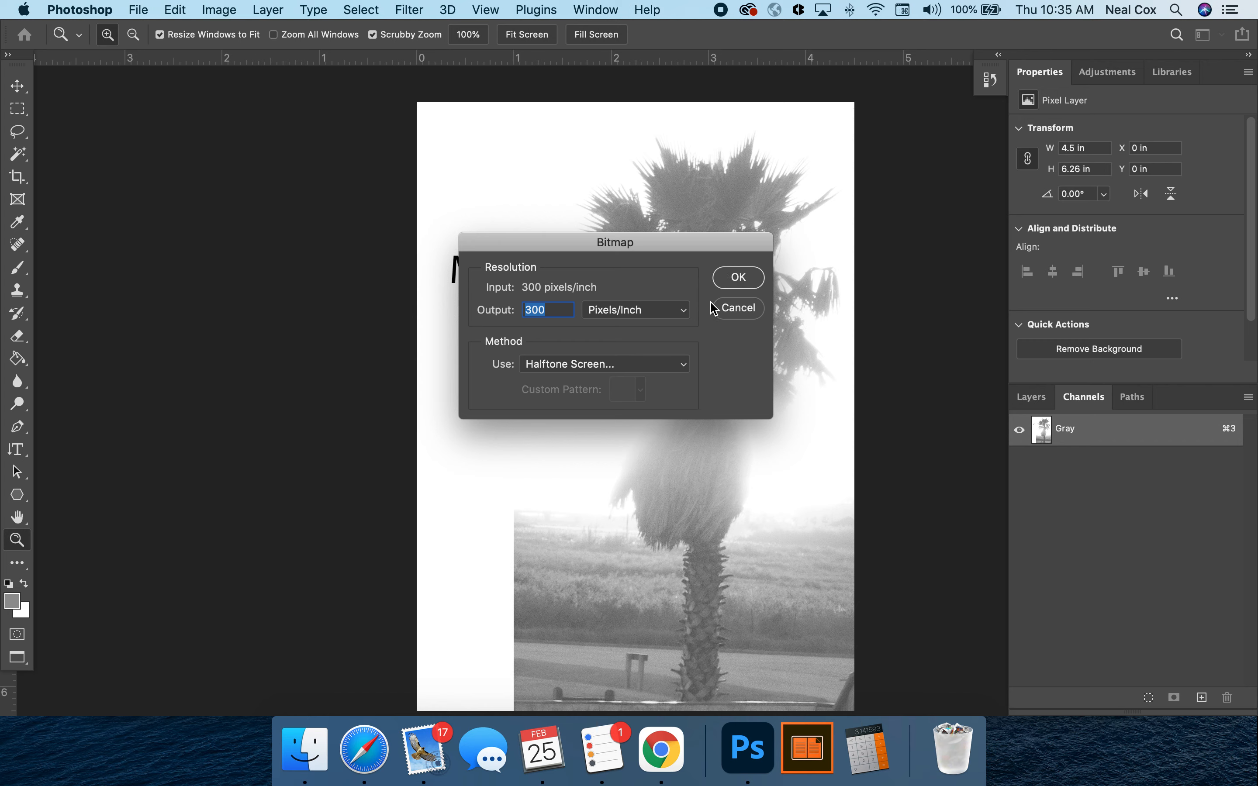
pyautogui.click(736, 276)
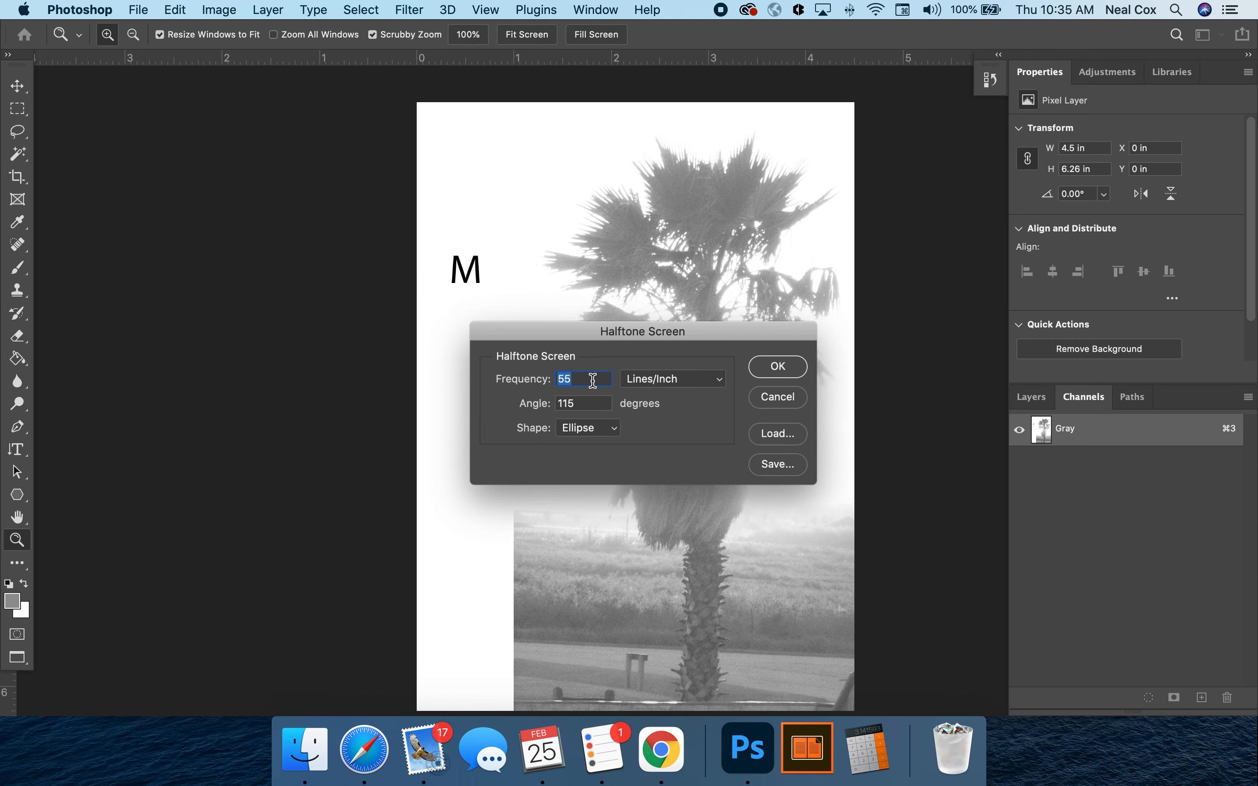
pyautogui.click(590, 408)
pyautogui.write('10')
pyautogui.click(765, 366)
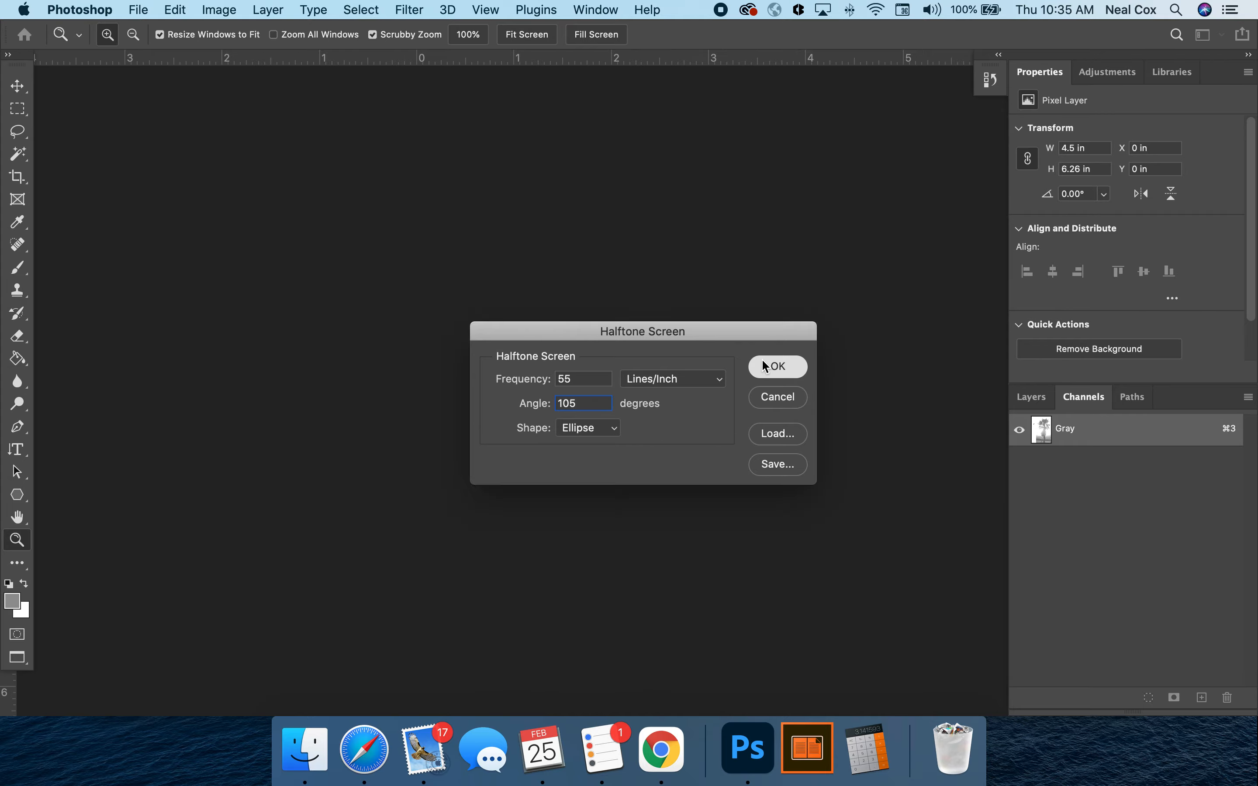
# - Check the Magenta halftone dots up close, and convert the bitmap through Grayscale to CMYK Color mode
pyautogui.moveTo(701, 329); pyautogui.dragTo(808, 541)
pyautogui.click(741, 447)
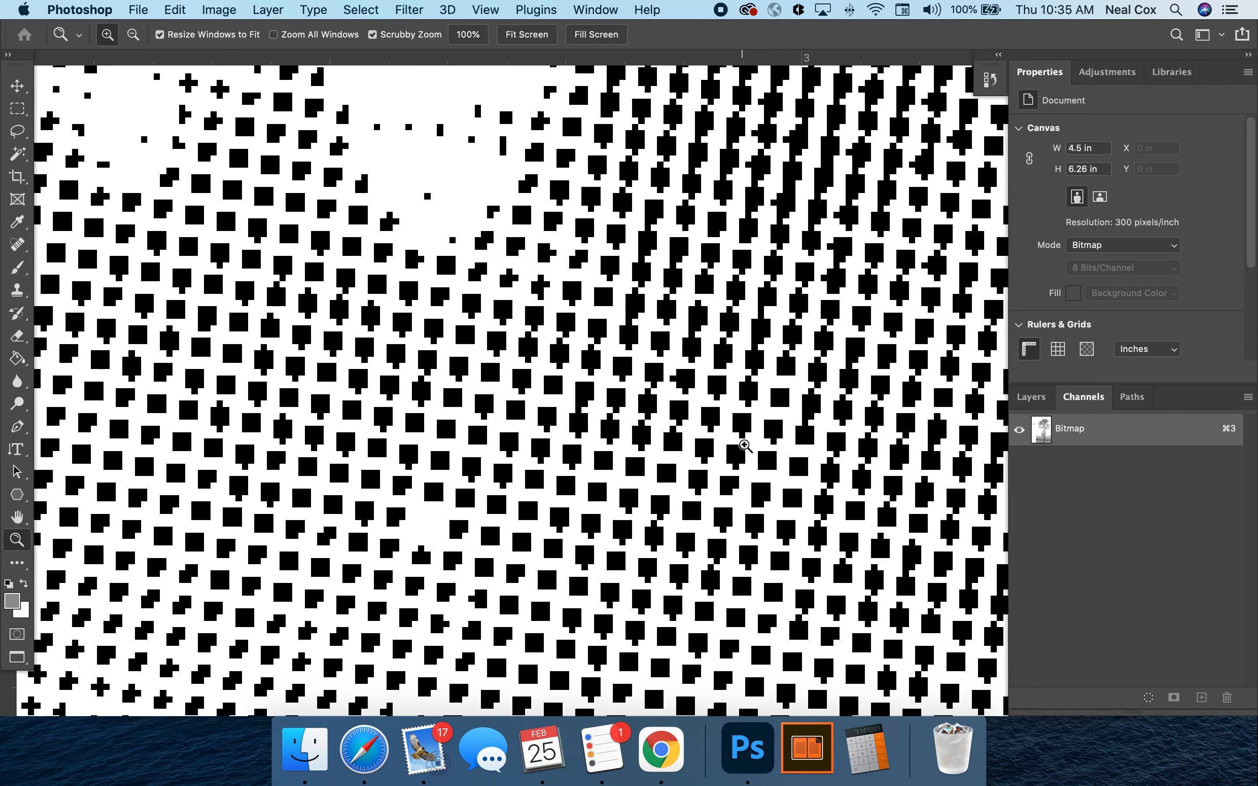
pyautogui.press('super+0')
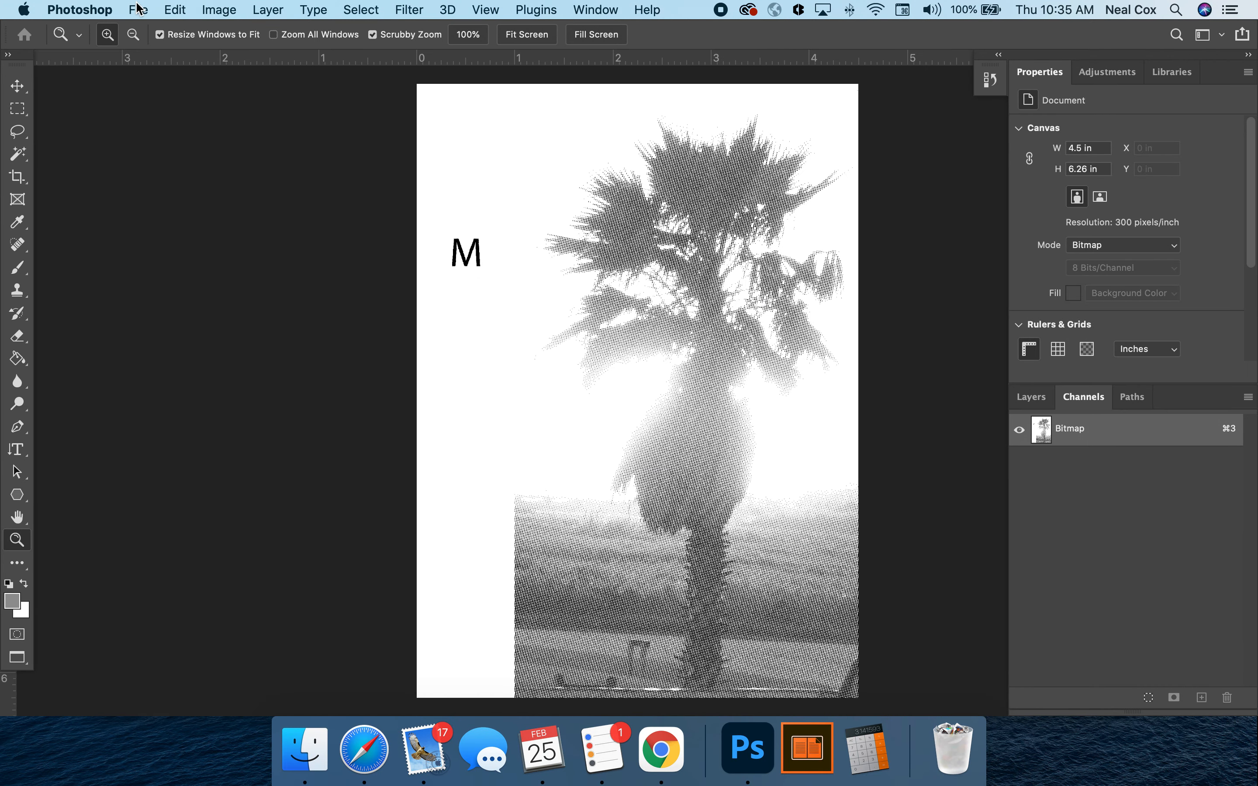
pyautogui.click(208, 9)
pyautogui.moveTo(400, 31)
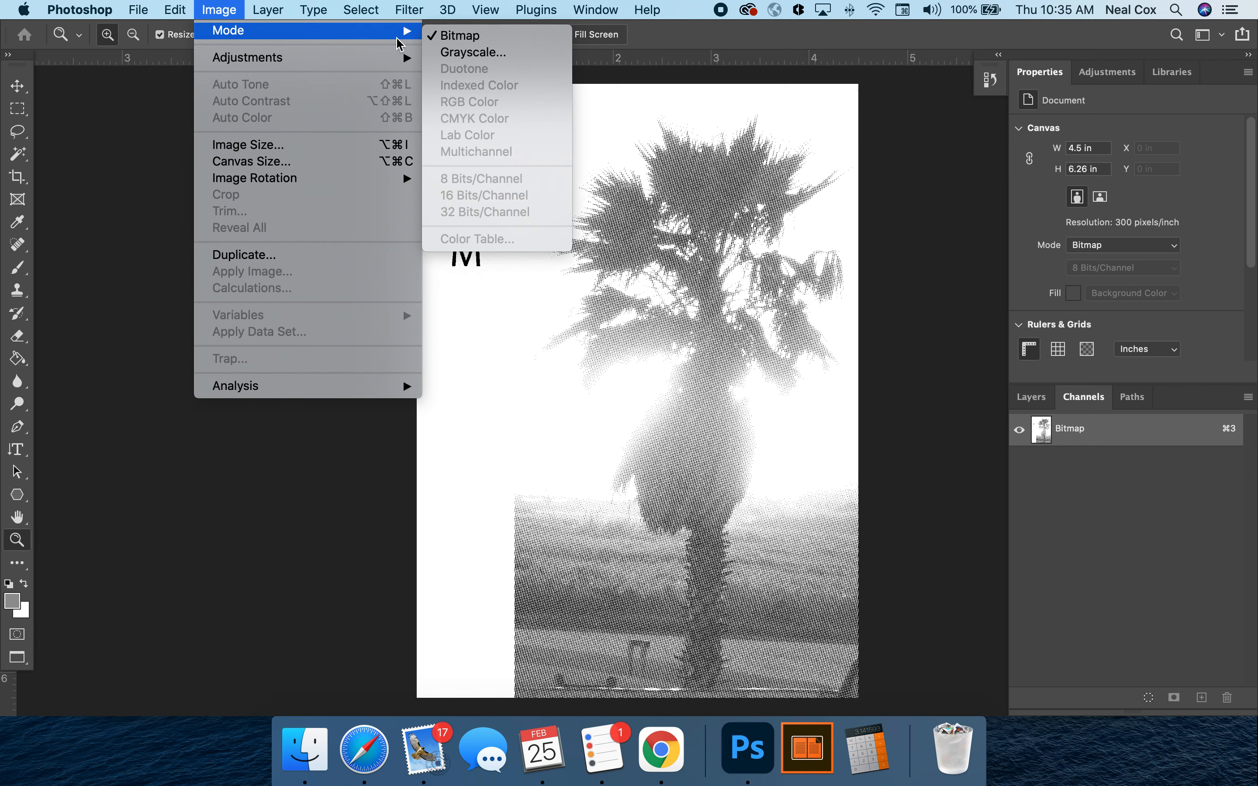
pyautogui.click(452, 50)
pyautogui.press('Return')
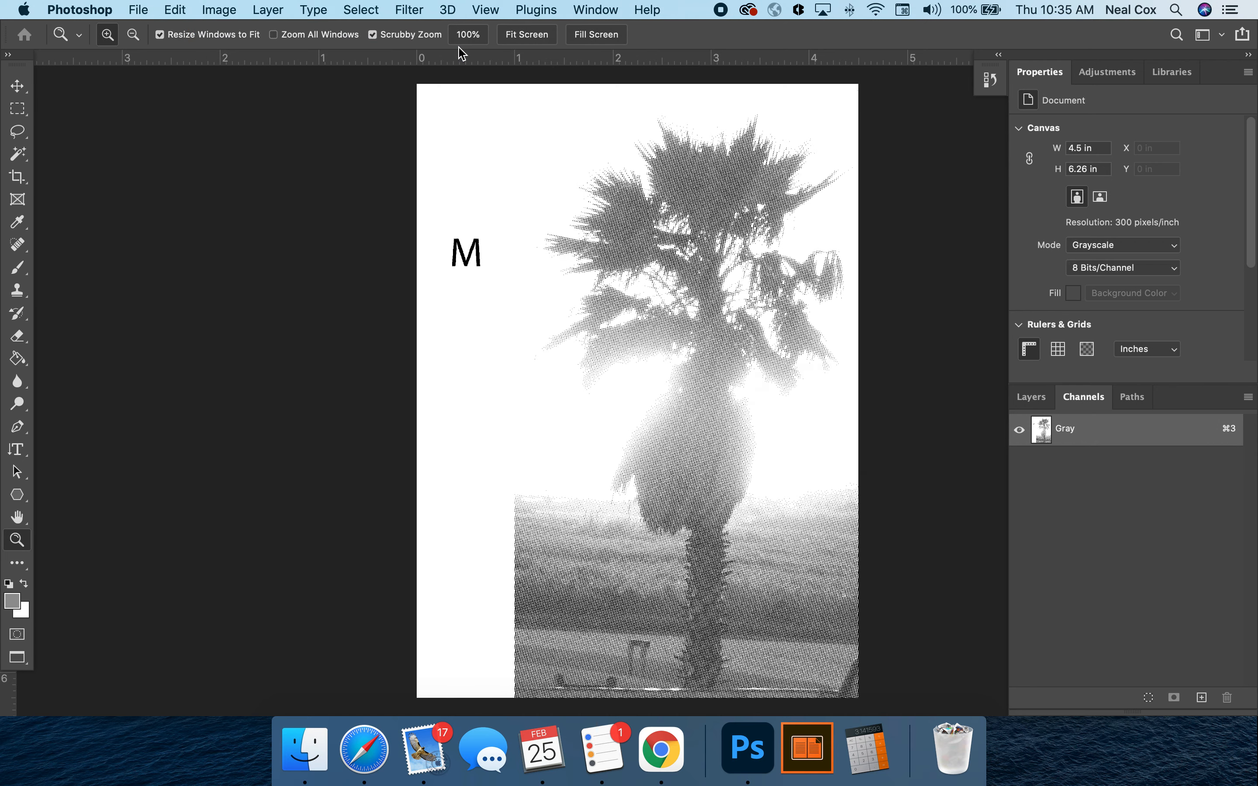
pyautogui.click(217, 9)
pyautogui.moveTo(217, 34)
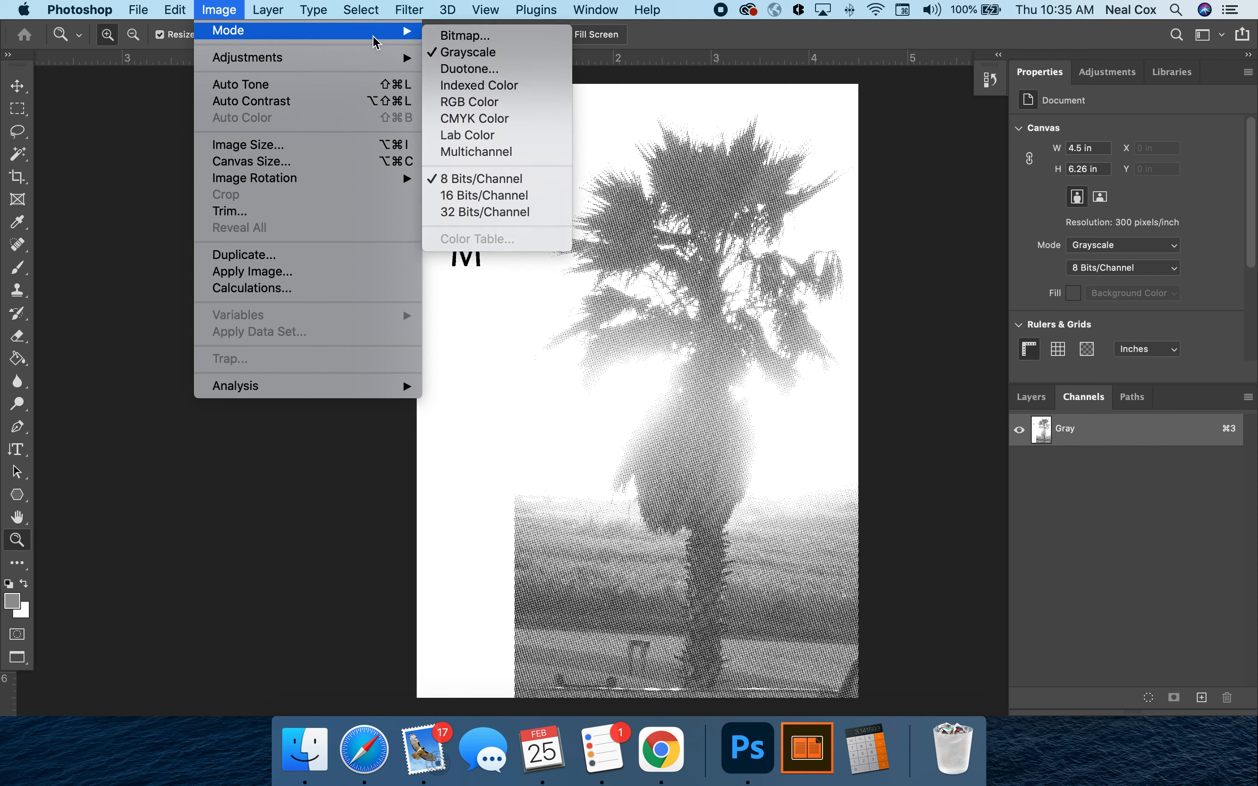
pyautogui.click(460, 118)
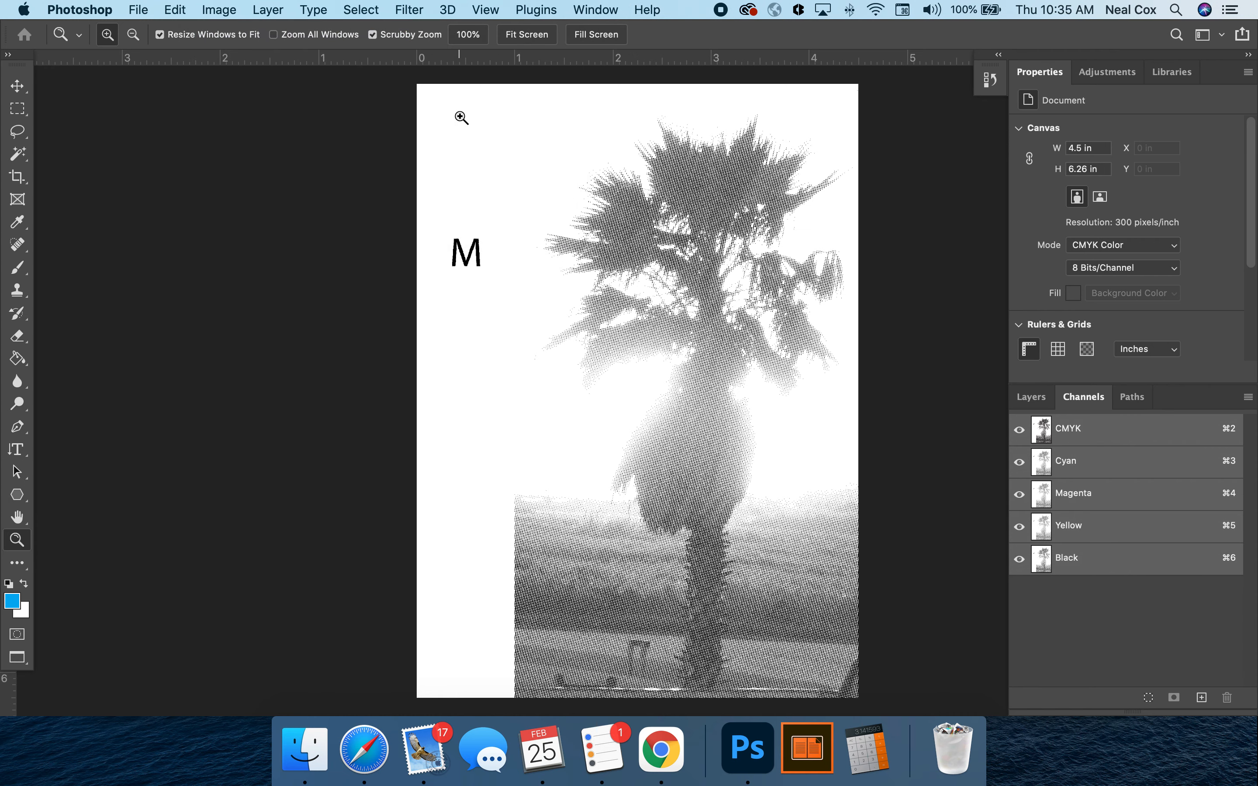
# - Save the Magenta document as MagentaPalm in the colorseparationsPalm folder and close it
pyautogui.click(139, 9)
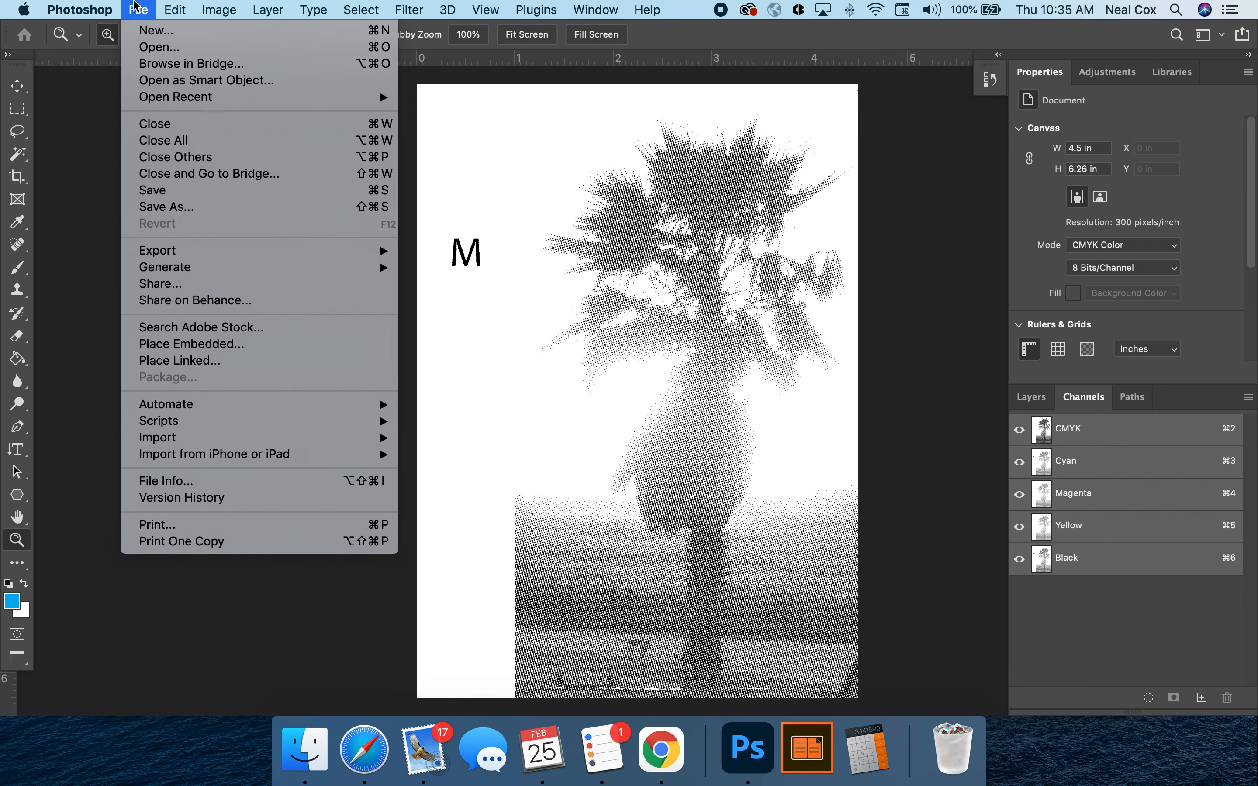
pyautogui.click(156, 207)
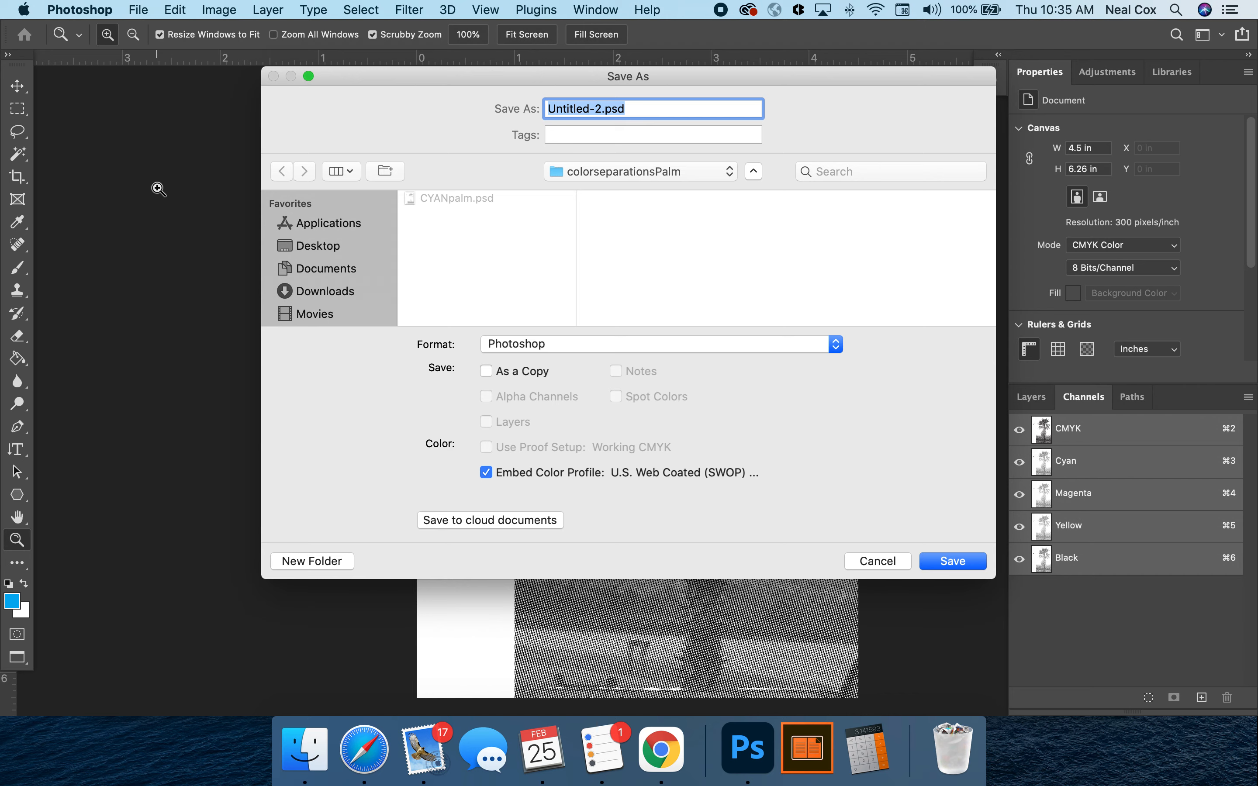
pyautogui.write('MagentaPalm')
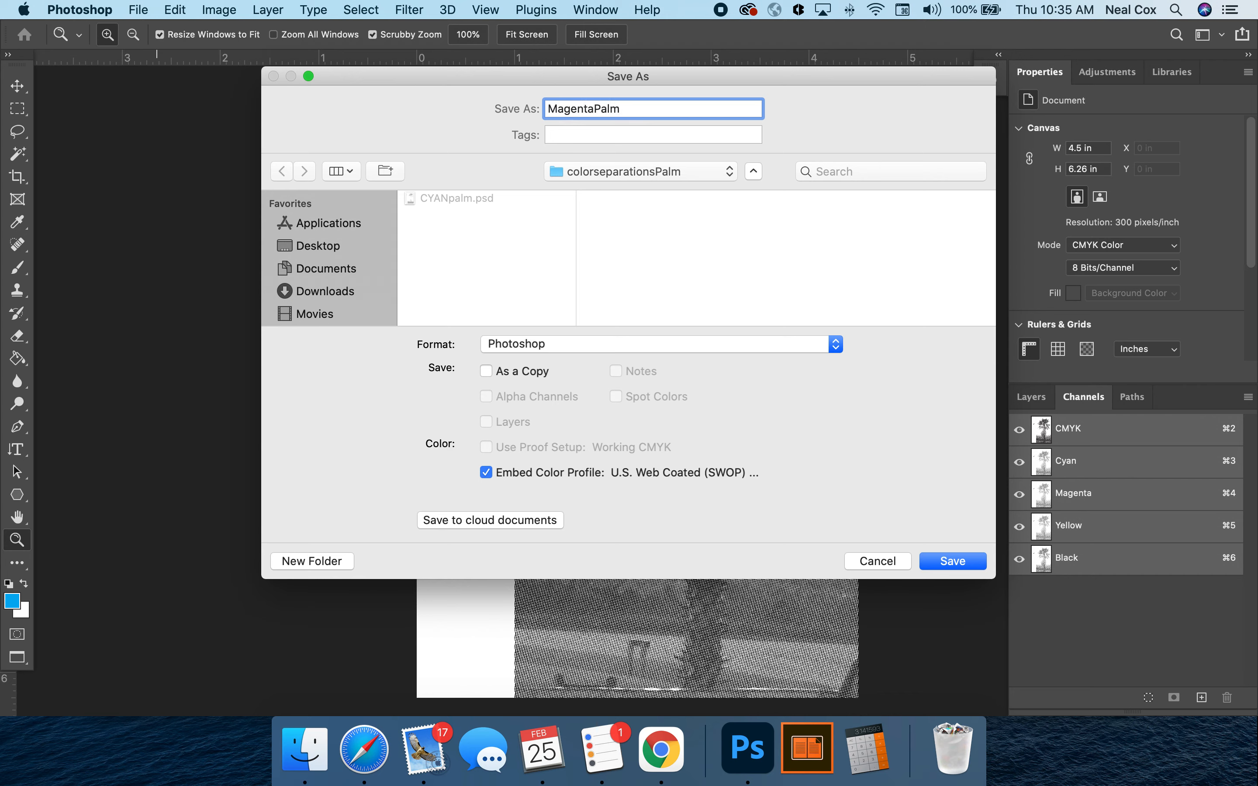
pyautogui.press('Return')
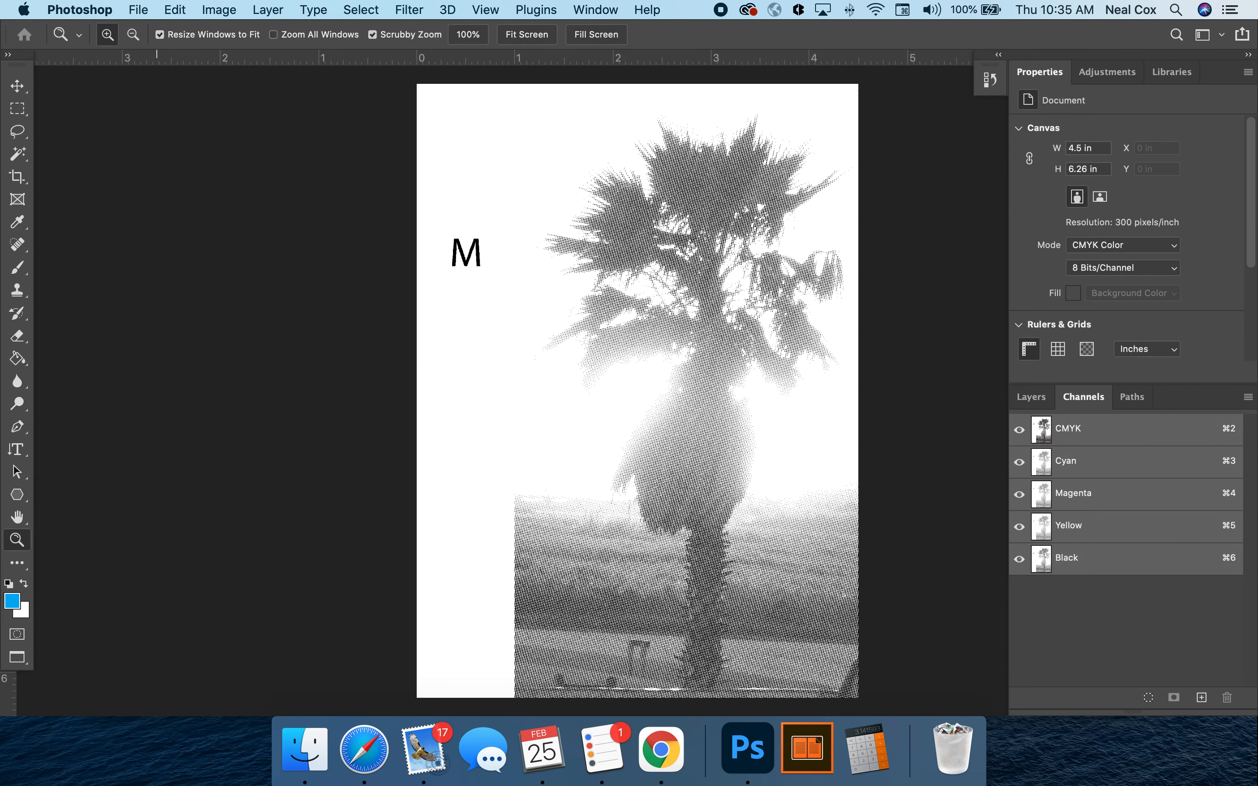
pyautogui.press('super+w')
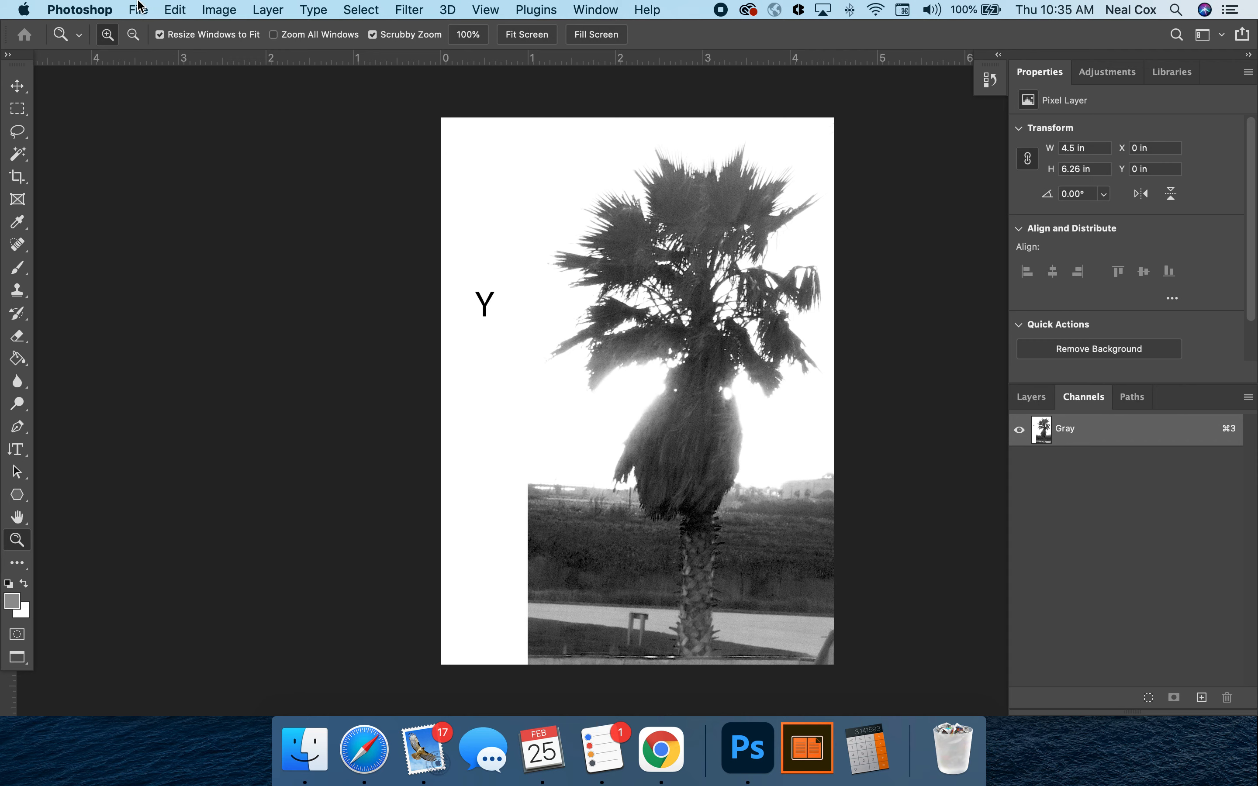
# - Flatten the Yellow document and convert it to a 300 pixels/inch Bitmap with a 55 lines/inch, 0-degree Ellipse halftone screen
pyautogui.click(219, 9)
pyautogui.moveTo(312, 31)
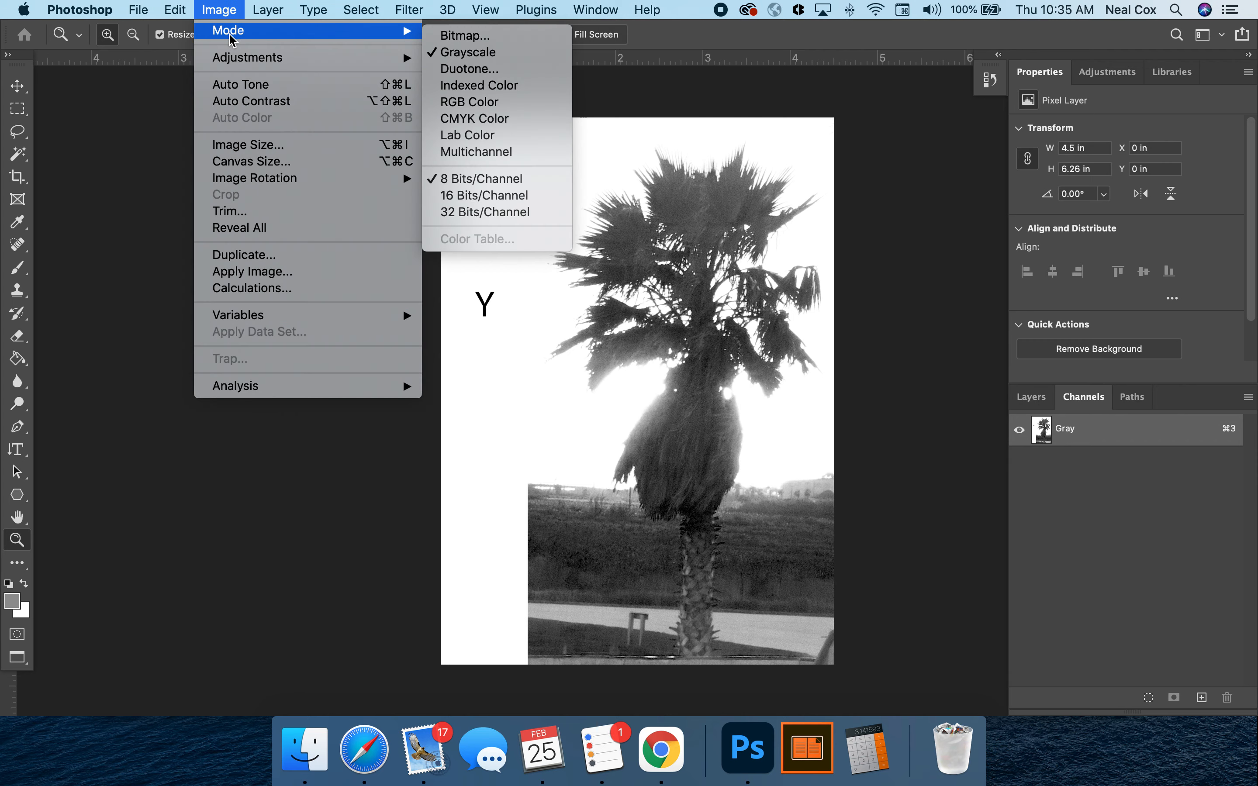
pyautogui.click(465, 35)
pyautogui.click(745, 268)
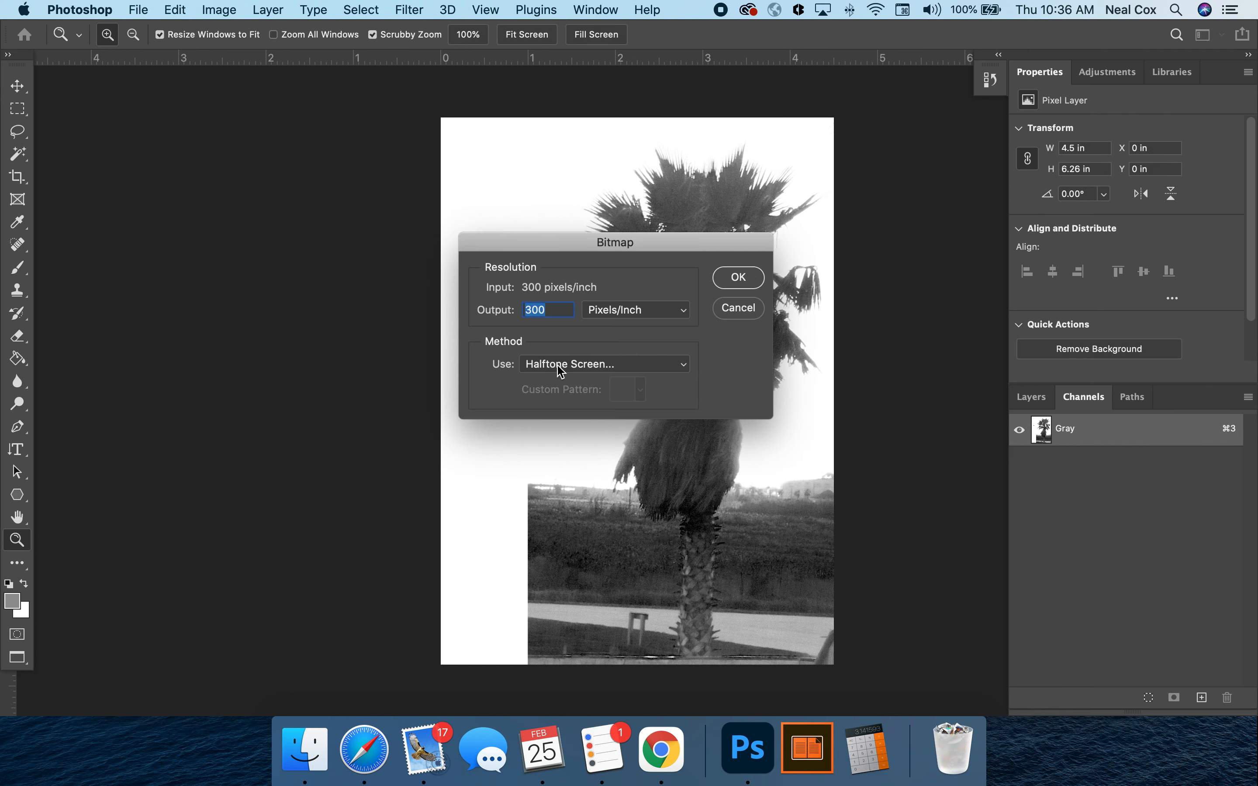
pyautogui.click(728, 278)
pyautogui.click(590, 402)
pyautogui.write('0')
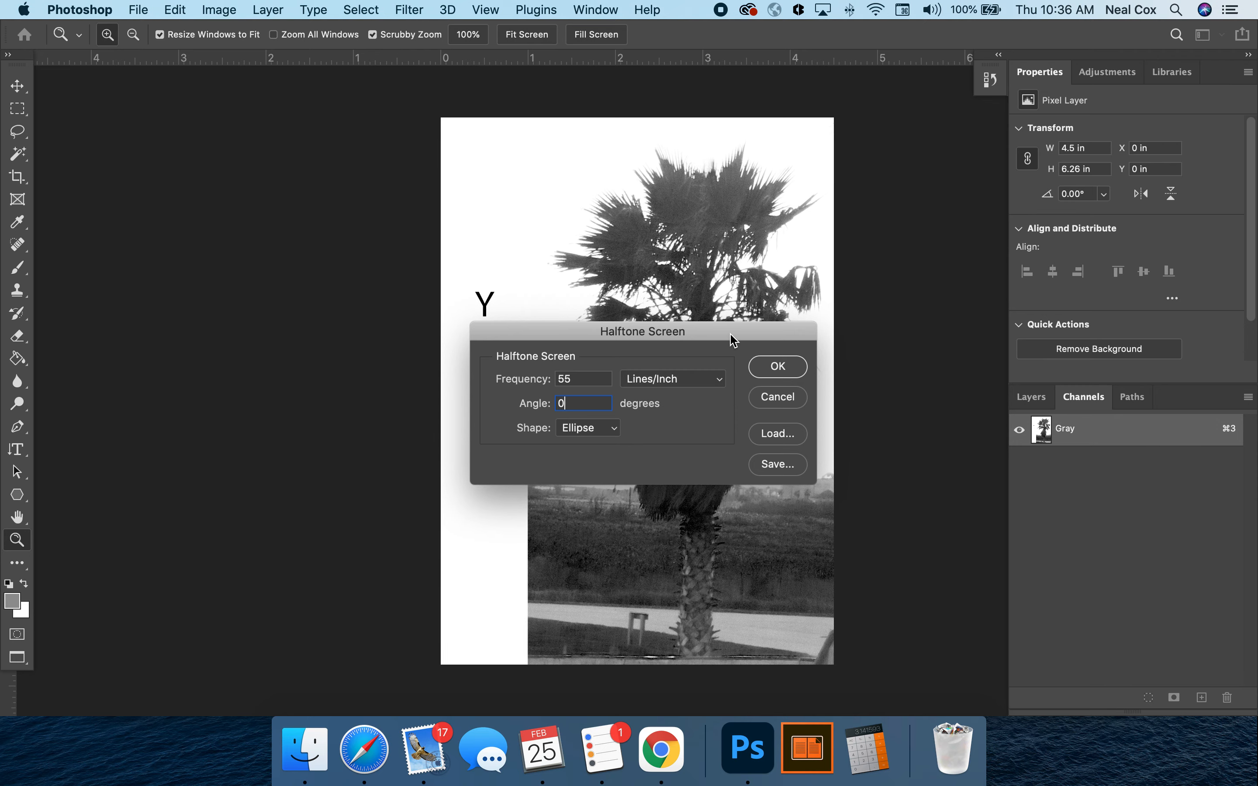
pyautogui.click(762, 362)
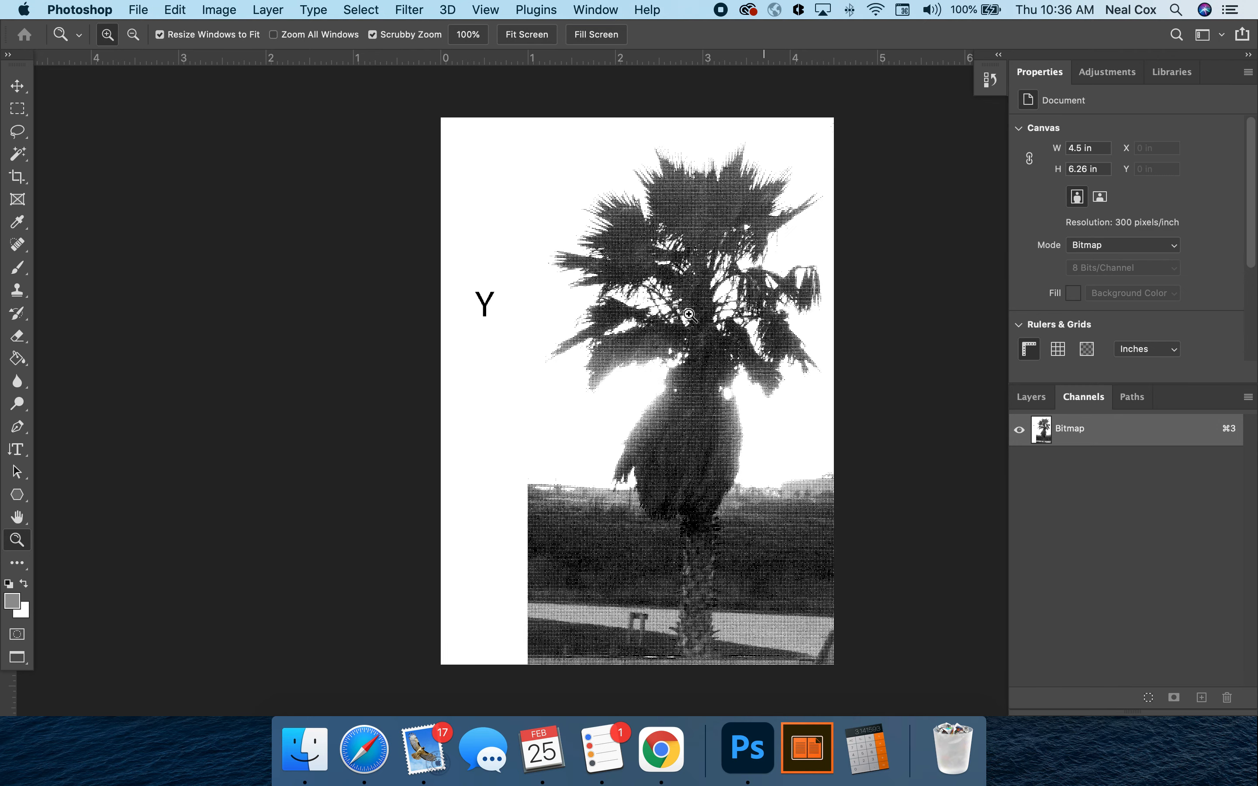
# - Convert the Yellow halftone bitmap to Grayscale with a size ratio of 1, and from there to CMYK Color mode
pyautogui.moveTo(700, 322); pyautogui.dragTo(660, 339)
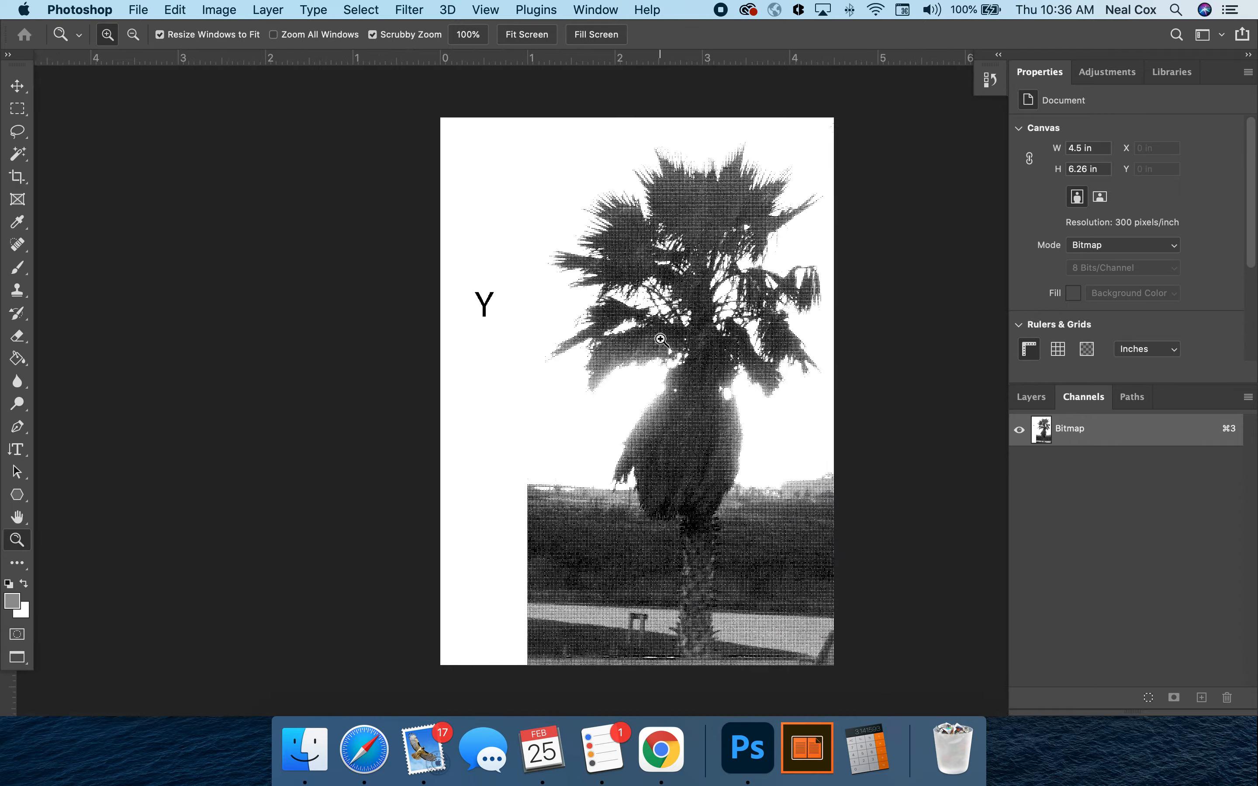
pyautogui.click(217, 9)
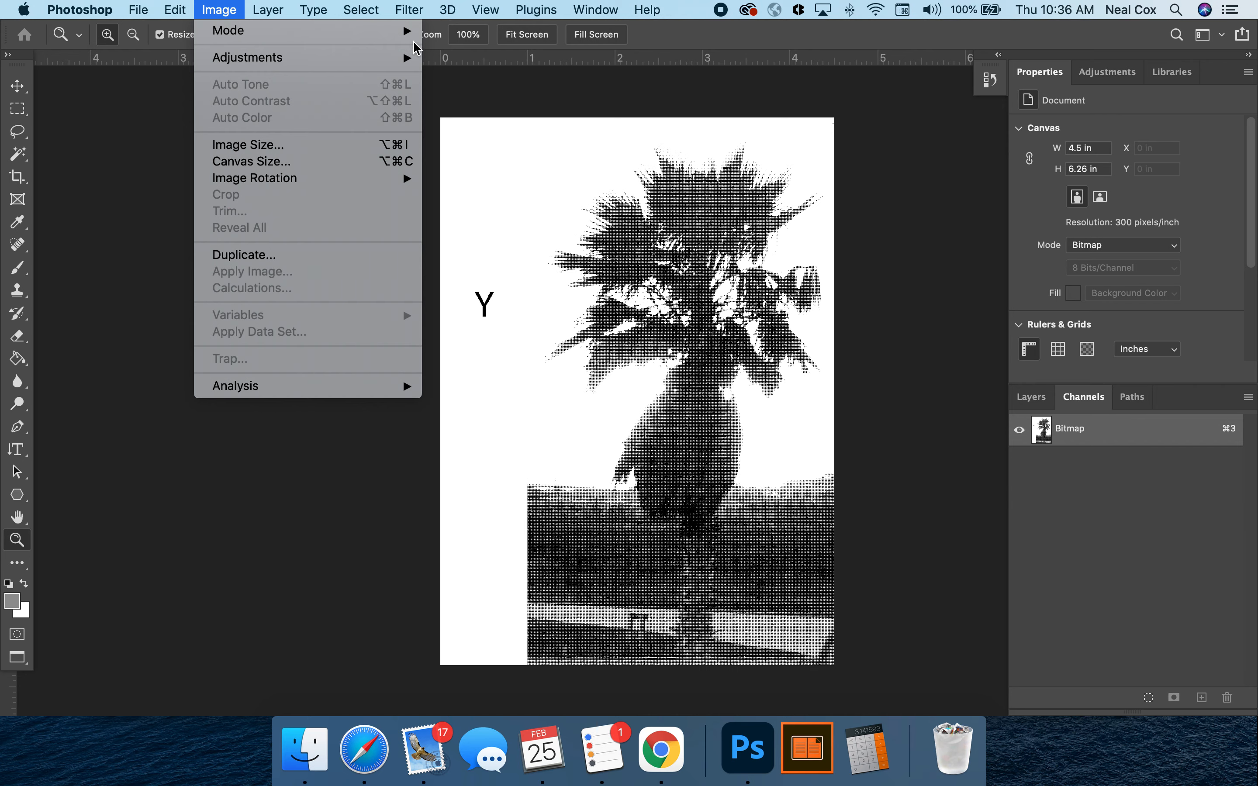
pyautogui.moveTo(410, 32)
pyautogui.click(444, 52)
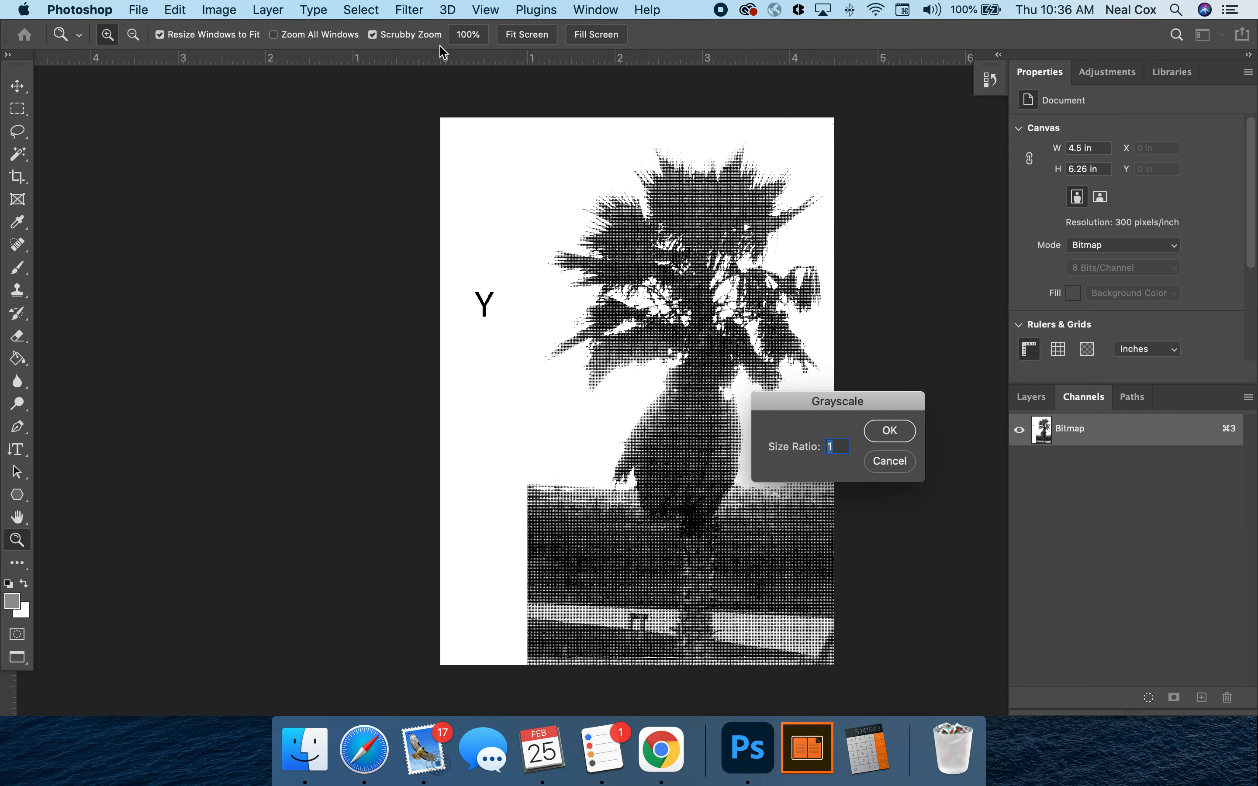
pyautogui.press('Return')
pyautogui.click(229, 9)
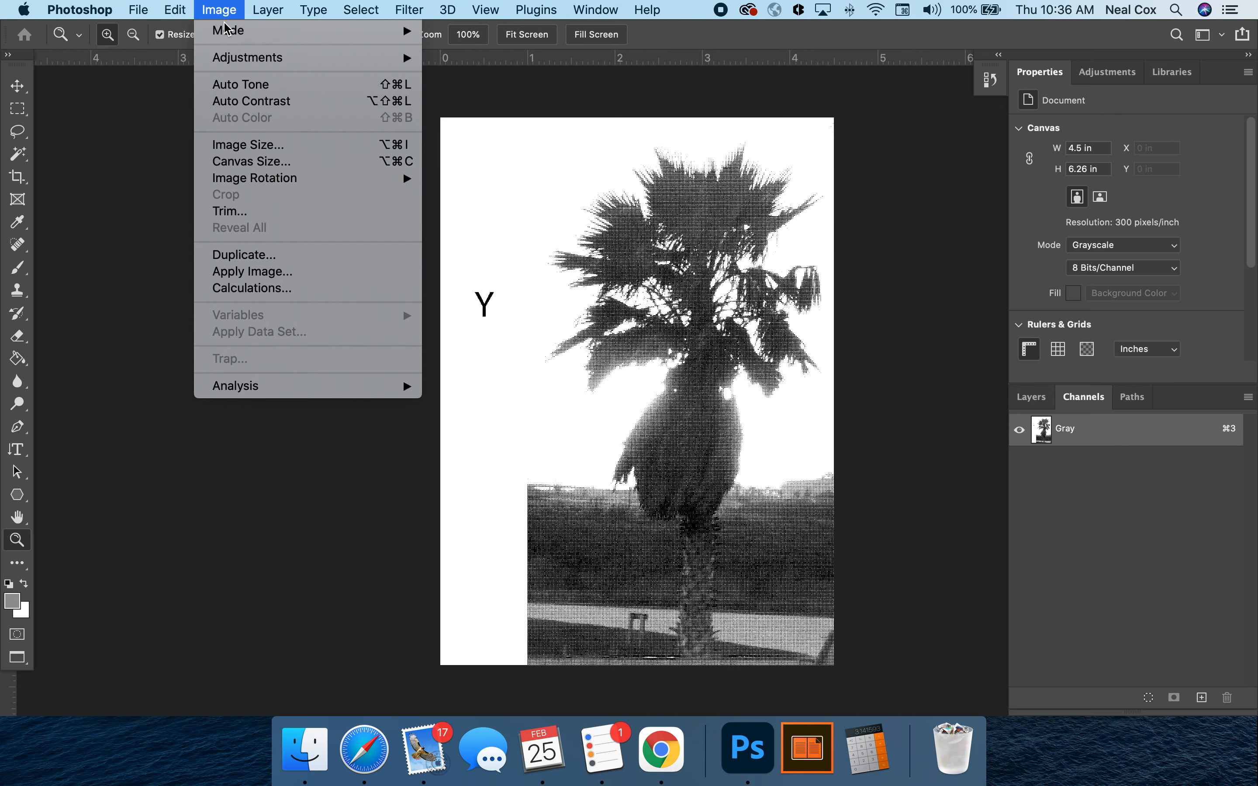
pyautogui.moveTo(245, 31)
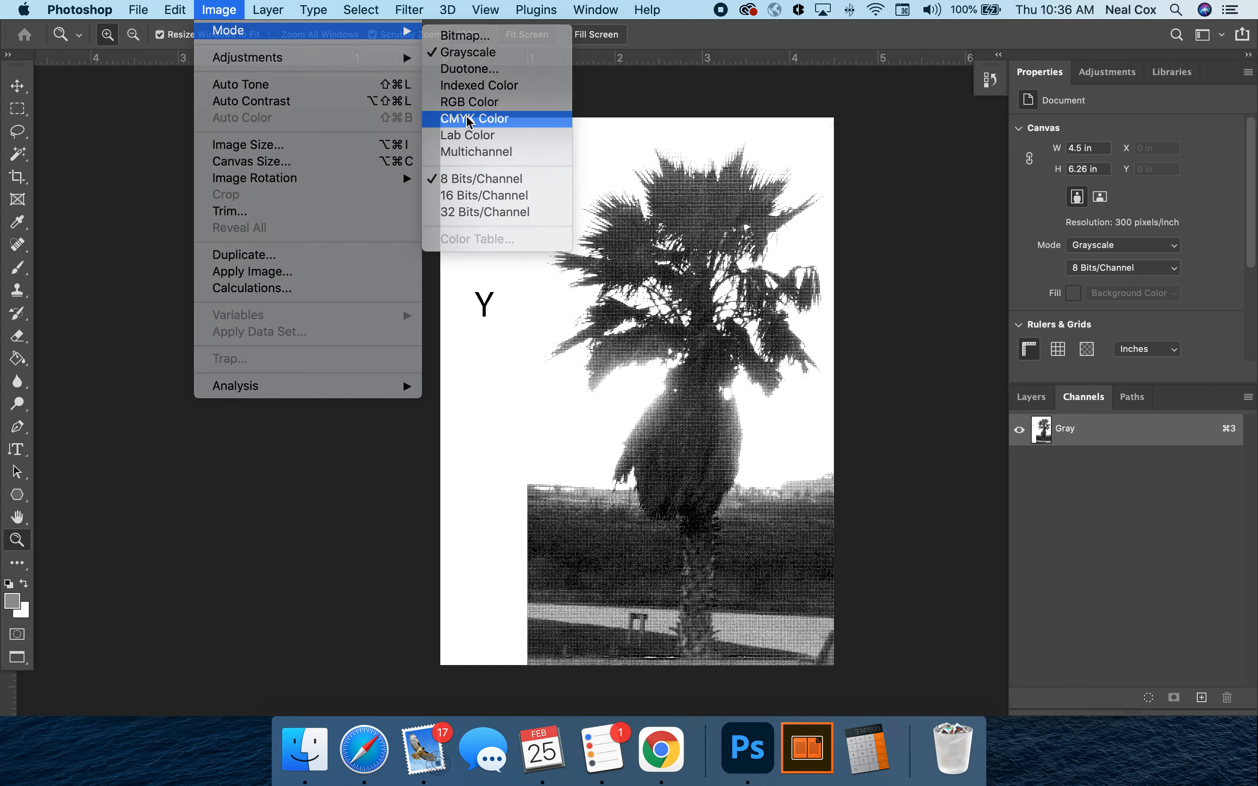
pyautogui.click(468, 119)
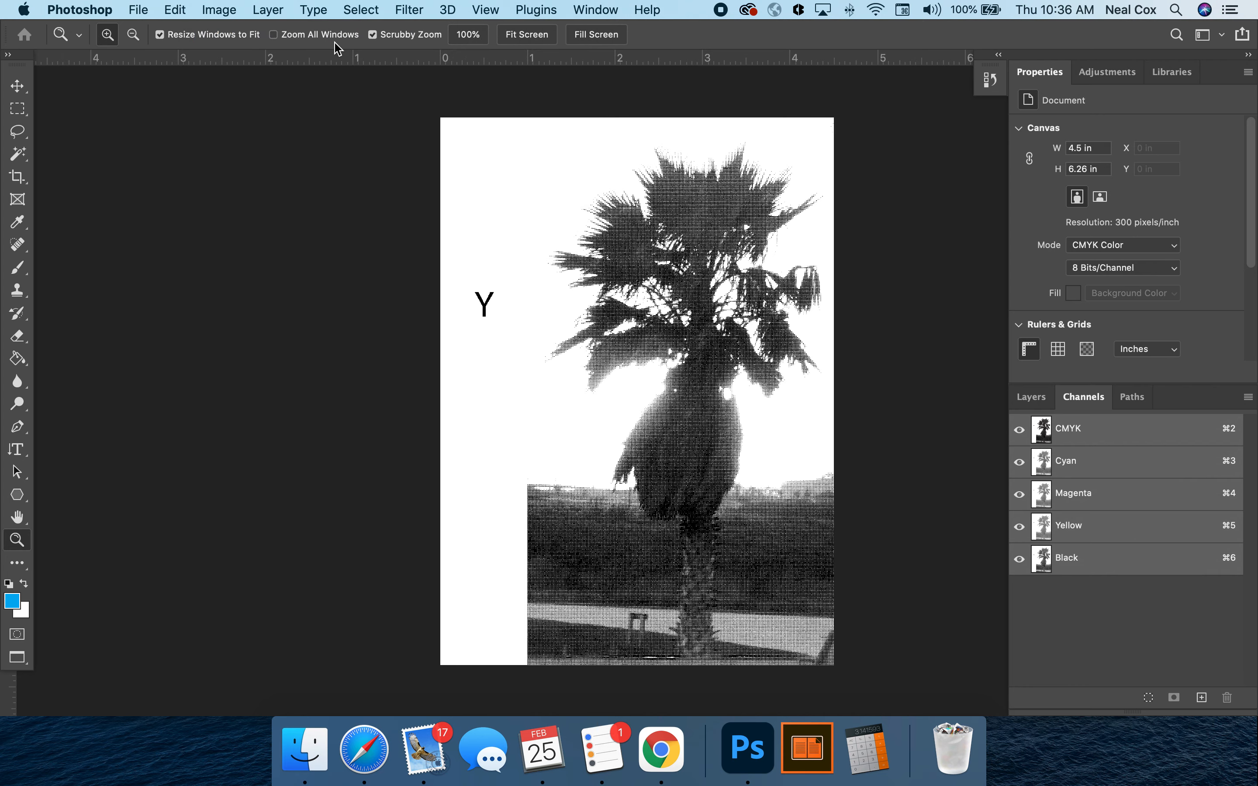
# - Save the Yellow document as YellowPalm in the colorseparationsPalm folder and close it
pyautogui.click(138, 10)
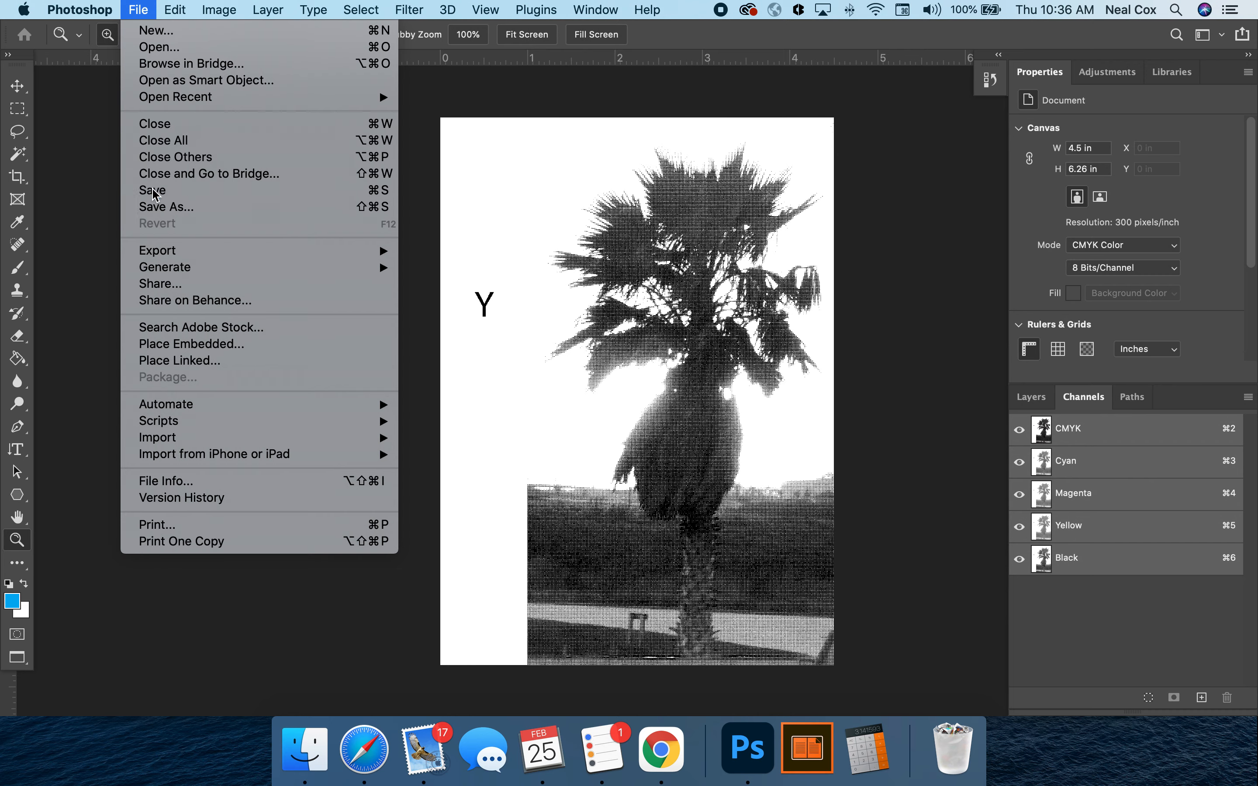
pyautogui.click(161, 206)
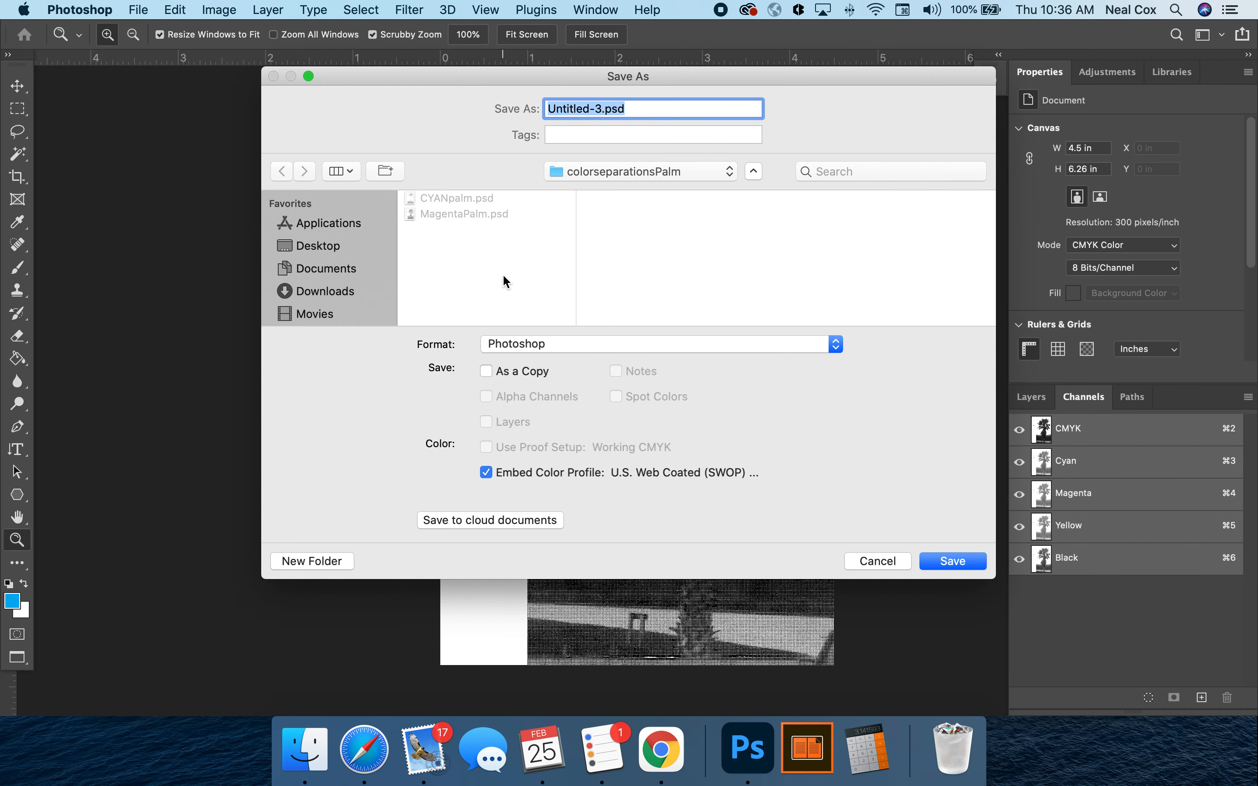
pyautogui.write('Yellow')
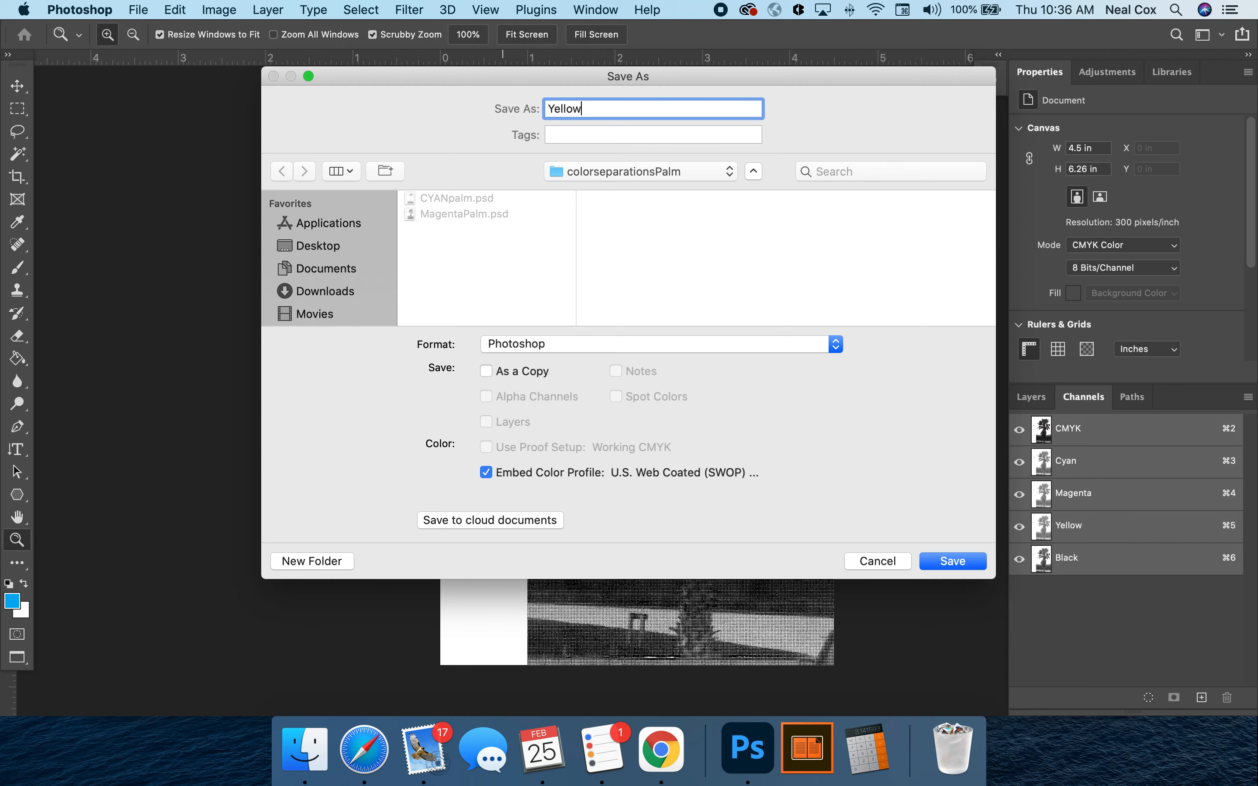
pyautogui.write('Palm')
pyautogui.click(954, 562)
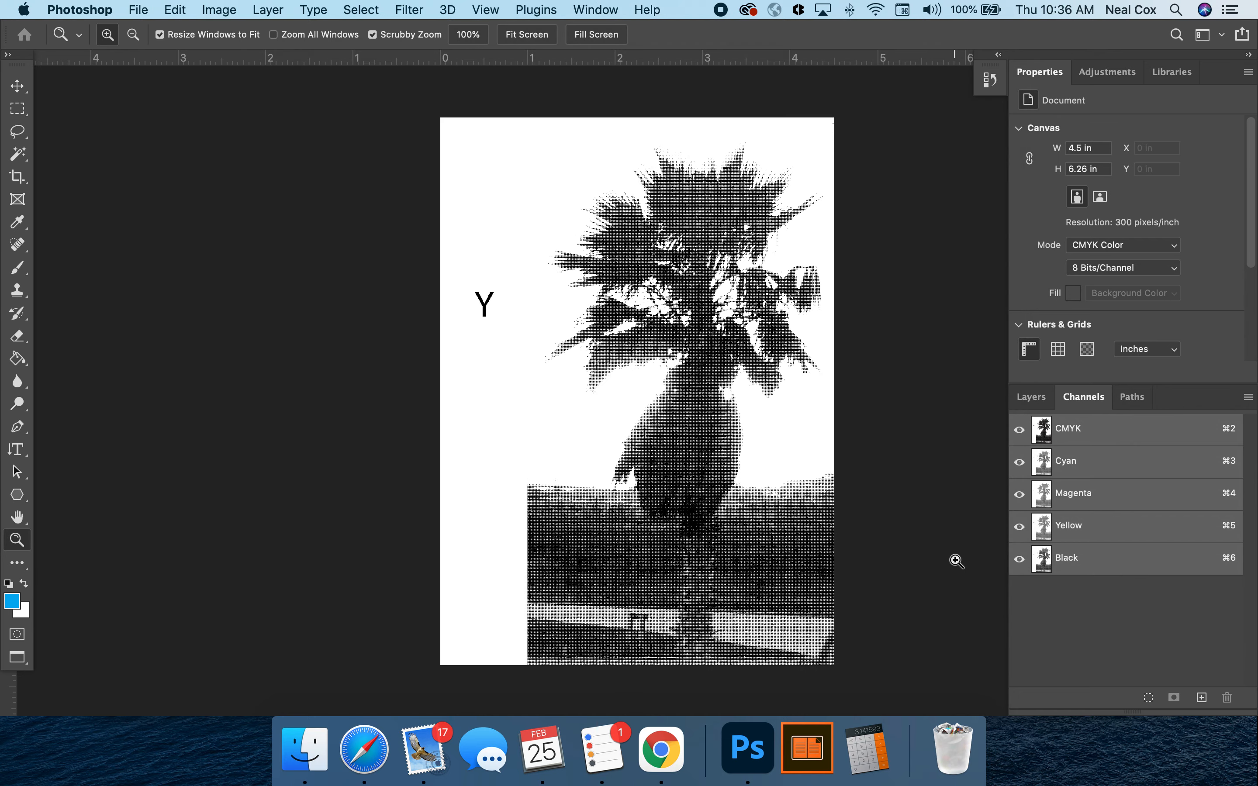
pyautogui.press('super+w')
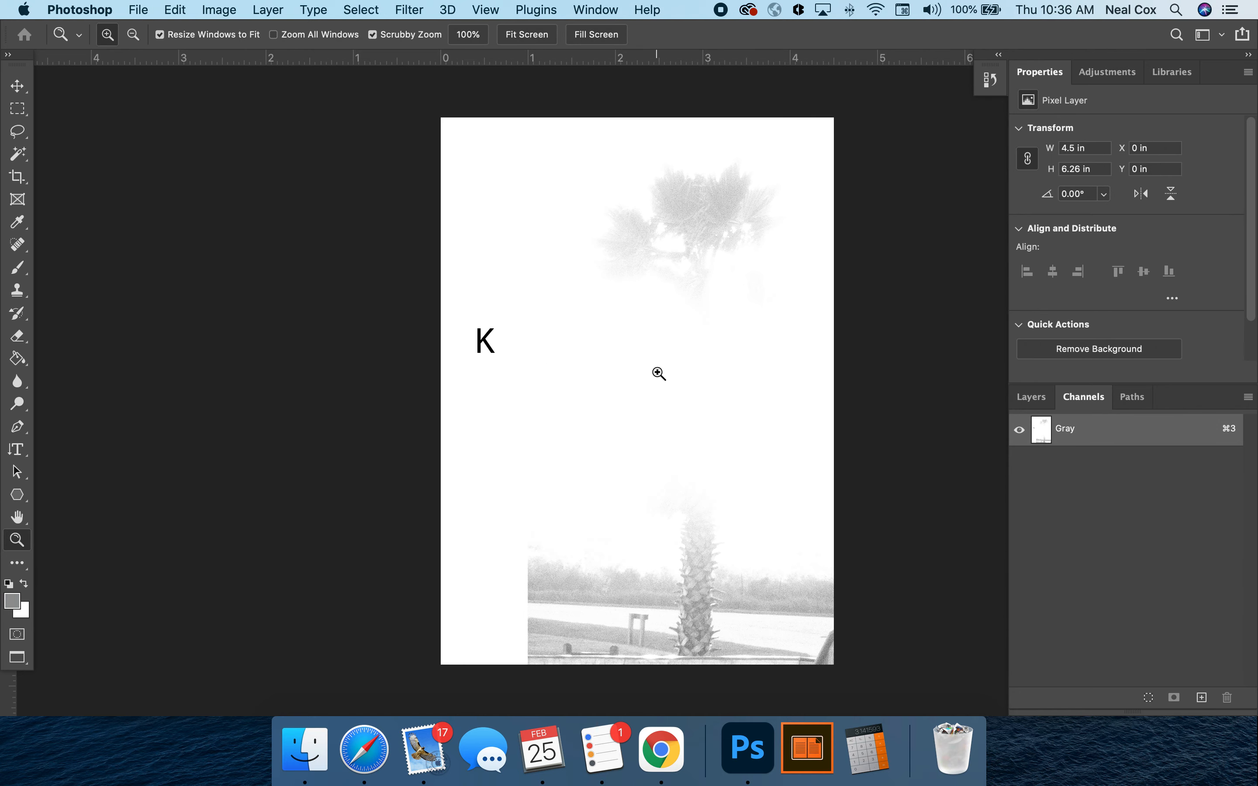
# - Flatten the Black document, convert it to a Bitmap with a 55 lines/inch, 45-degree Ellipse halftone screen, and check the dots up close
pyautogui.click(219, 9)
pyautogui.moveTo(364, 31)
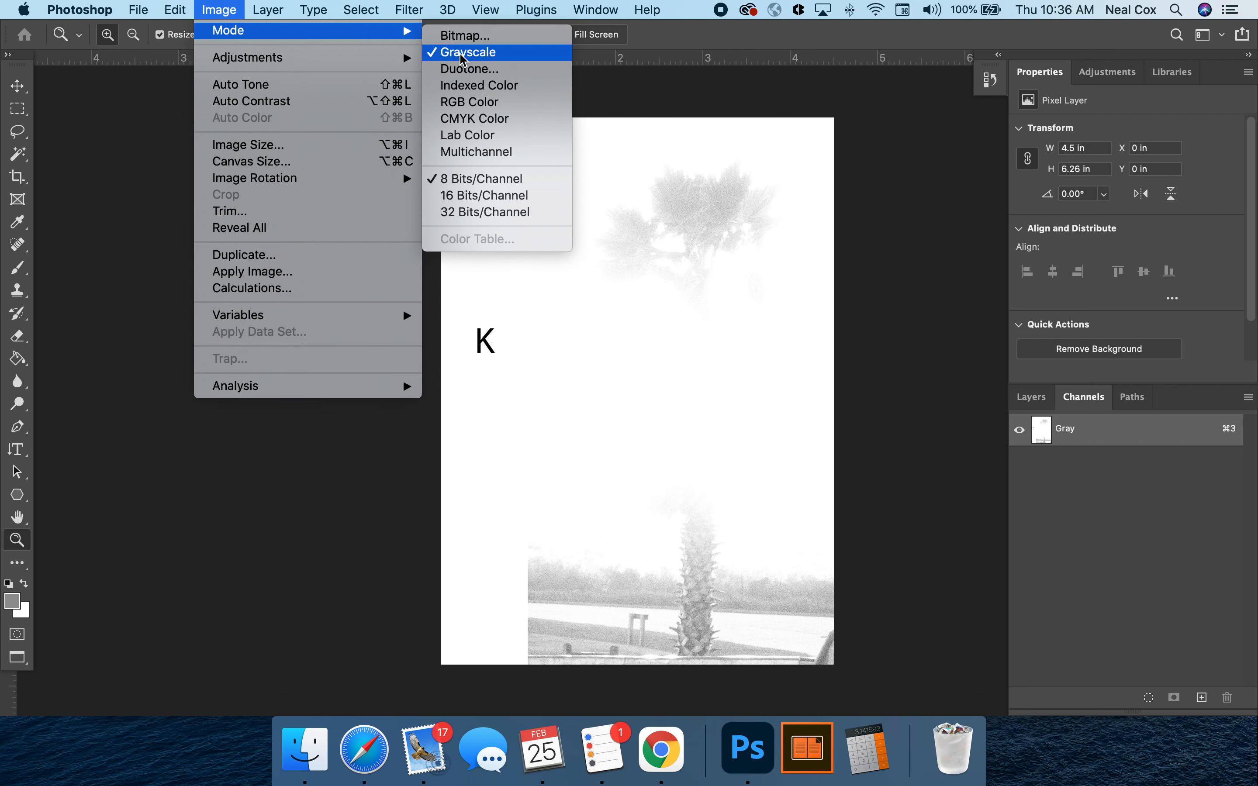
pyautogui.click(480, 38)
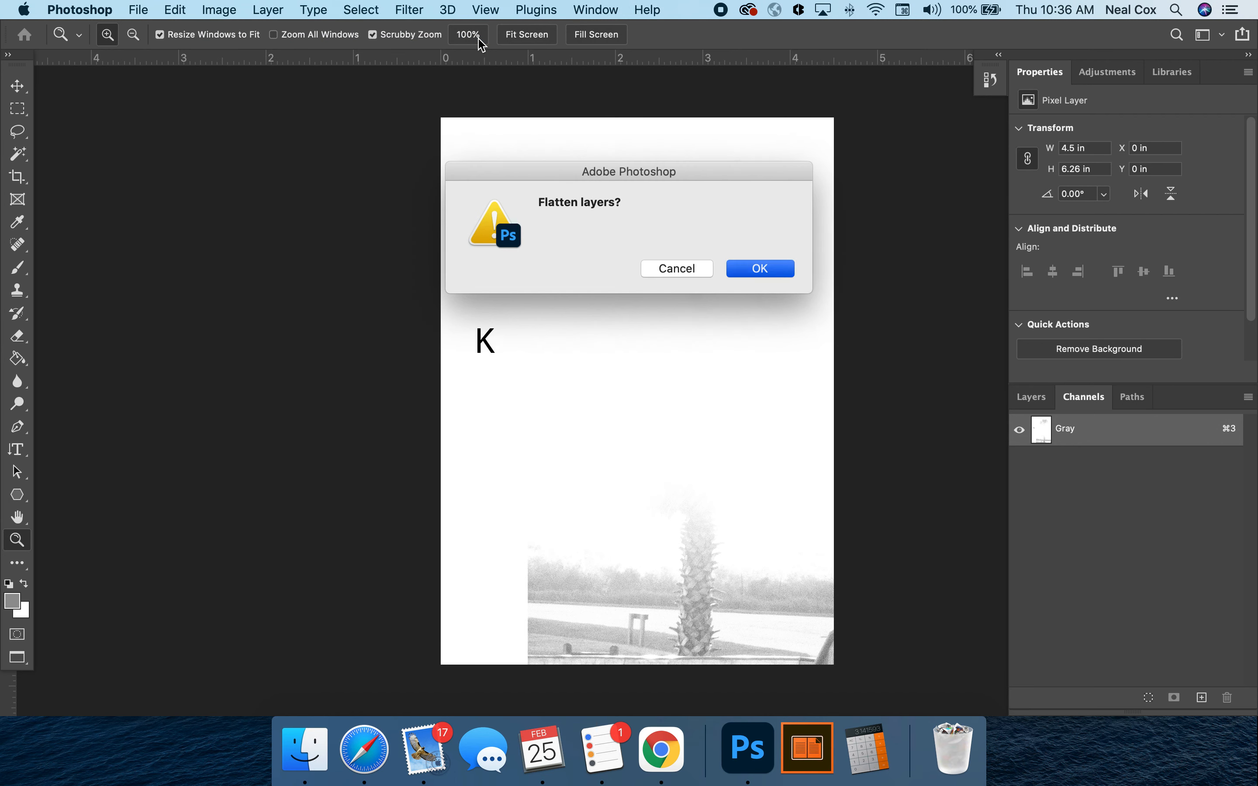
pyautogui.press('Return')
pyautogui.press('Return')
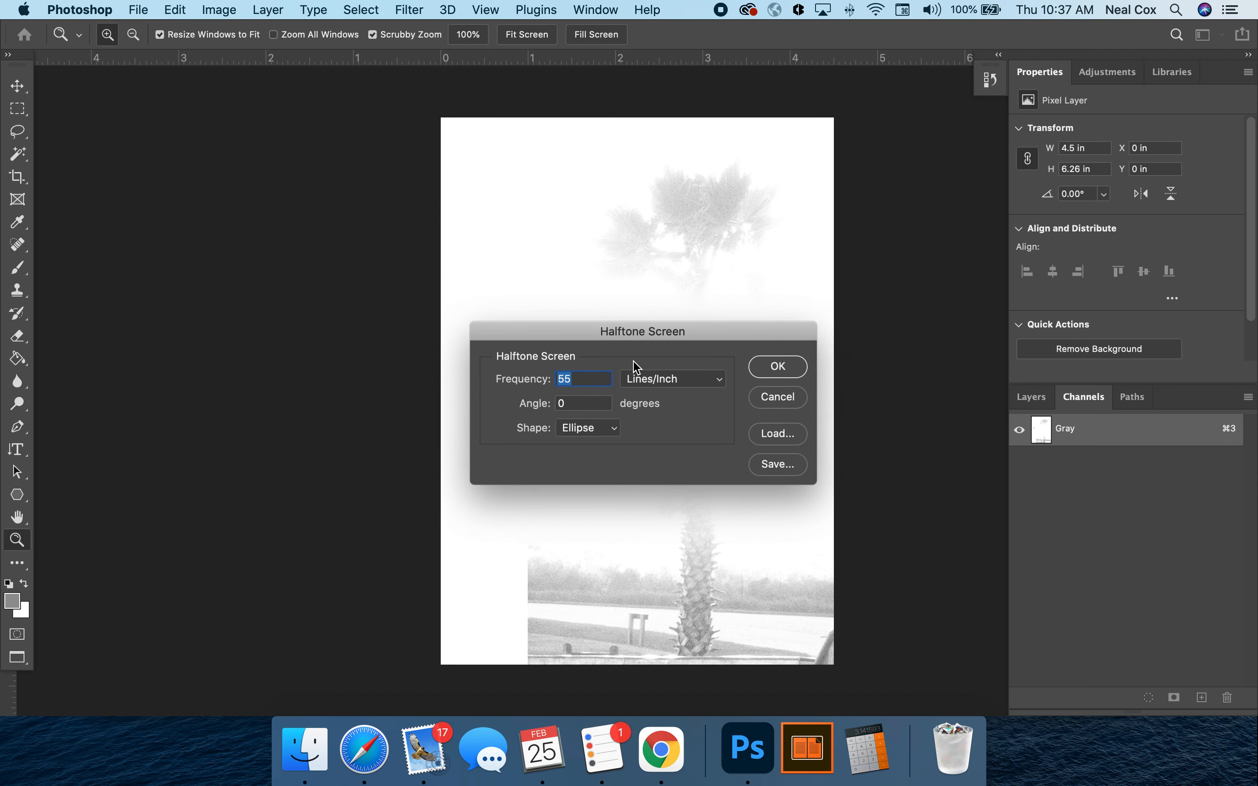
pyautogui.click(591, 402)
pyautogui.write('45')
pyautogui.click(766, 367)
pyautogui.moveTo(688, 219); pyautogui.dragTo(854, 508)
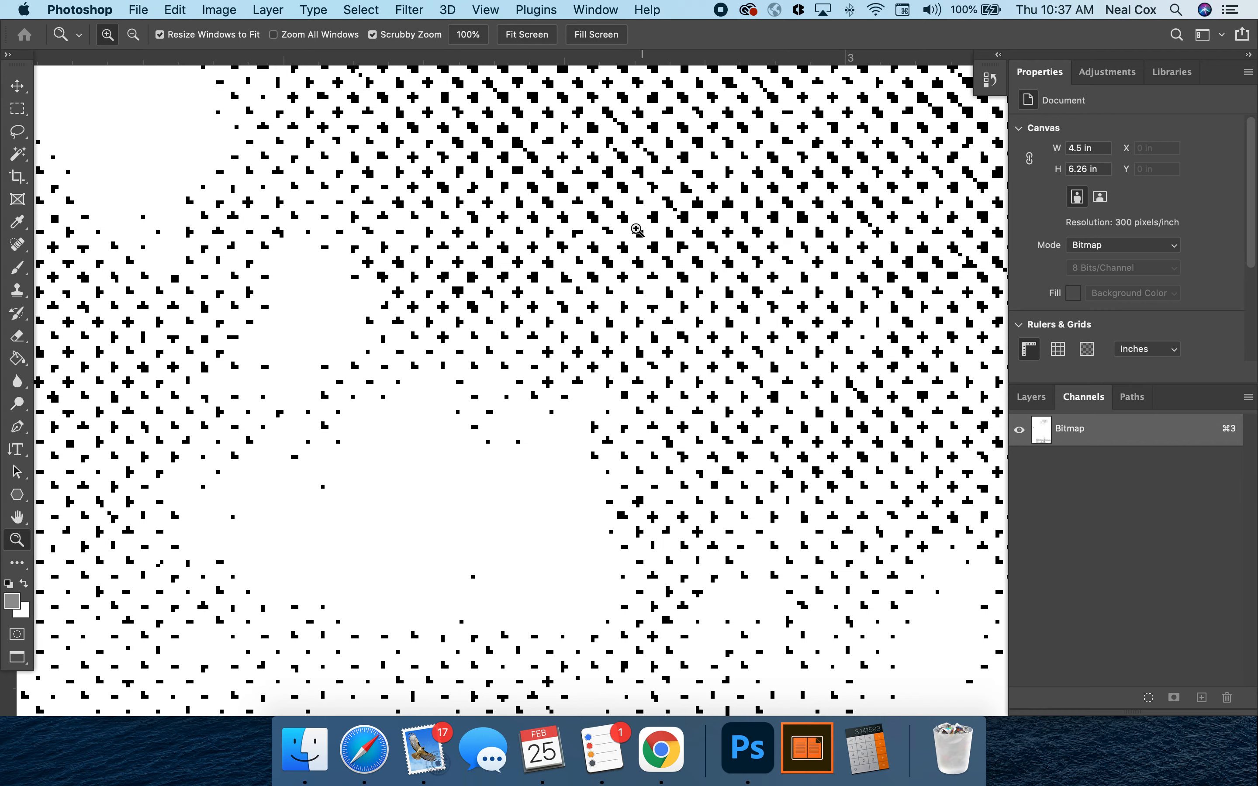
pyautogui.press('super+0')
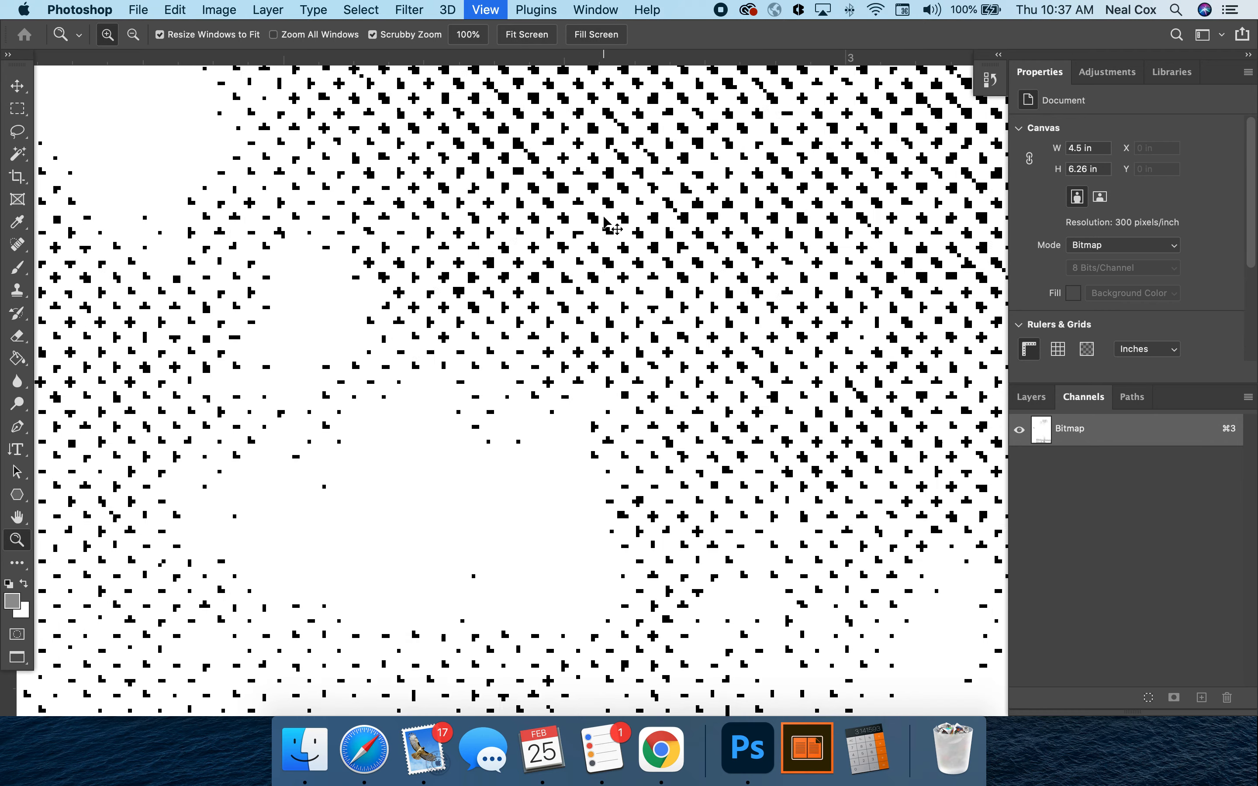
# - Save the Black halftone document in Photoshop format as blackPalm in the colorseparationsPalm folder
pyautogui.click(139, 10)
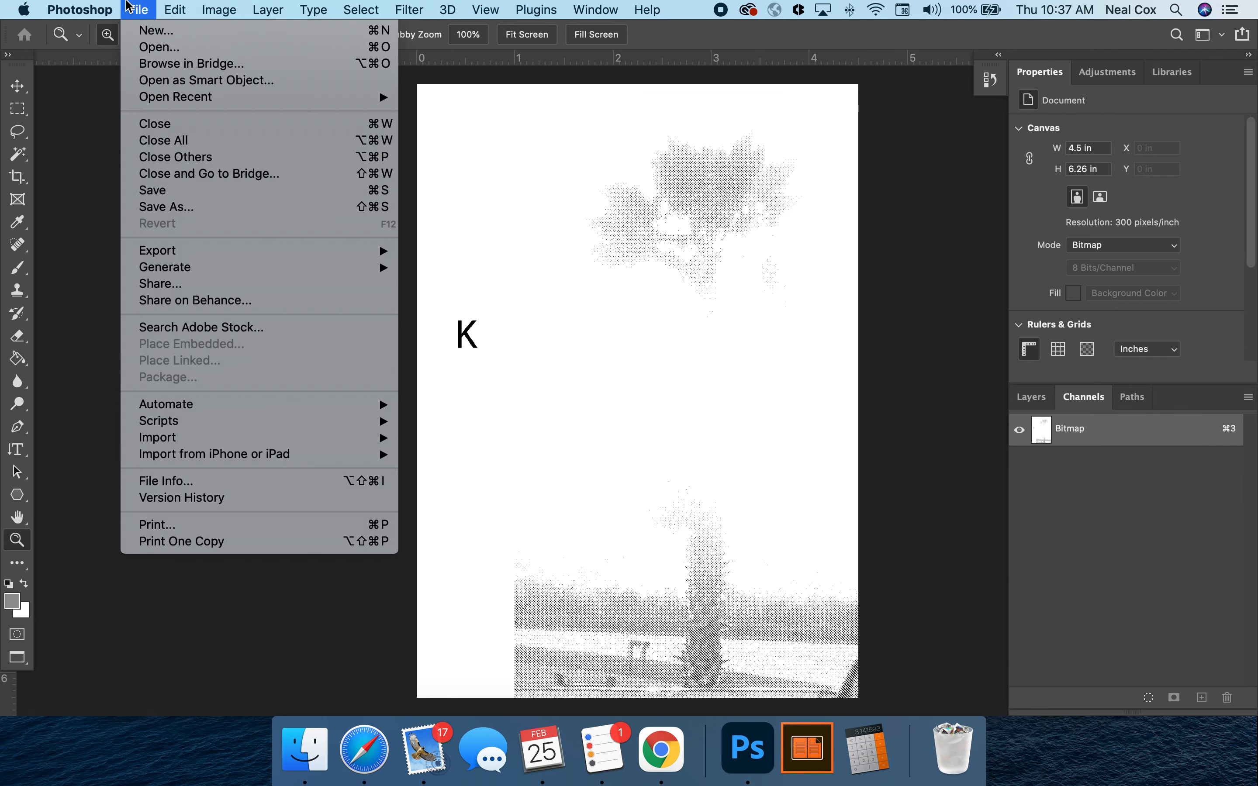
pyautogui.click(163, 191)
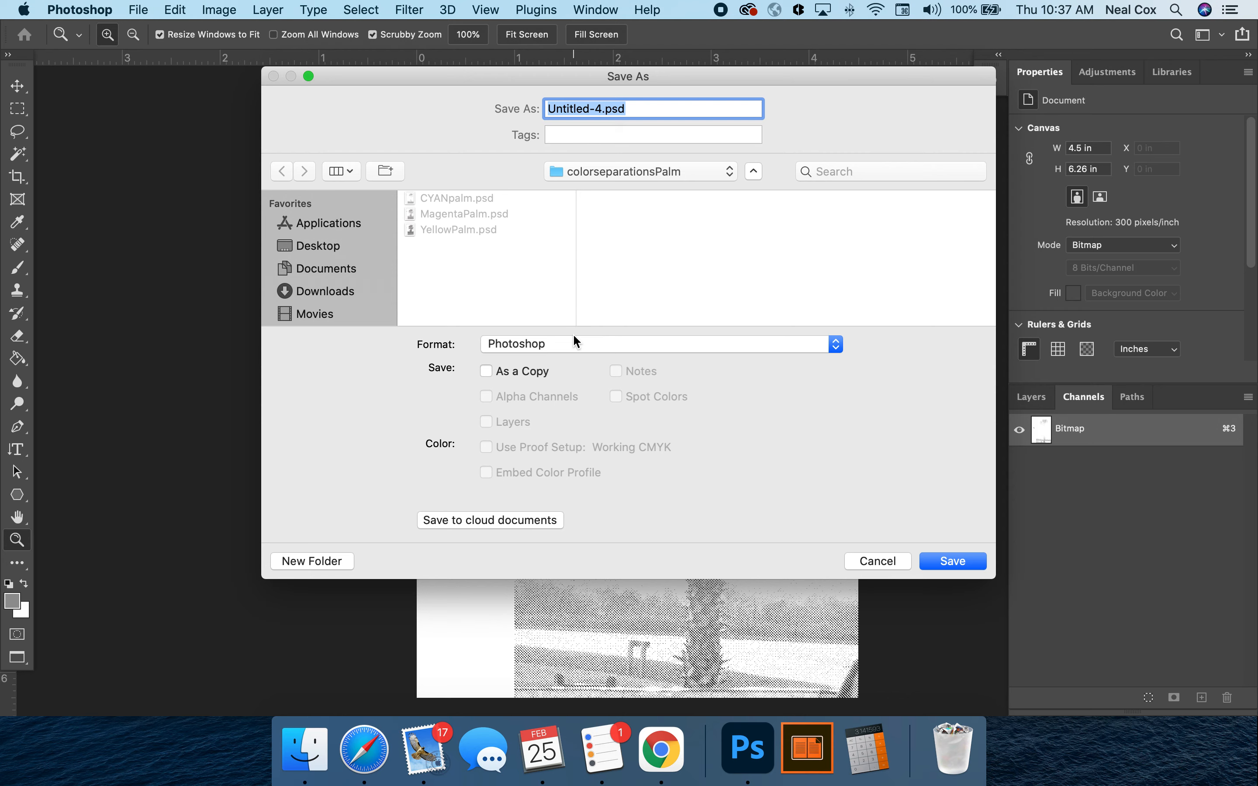
pyautogui.write('blackPalm')
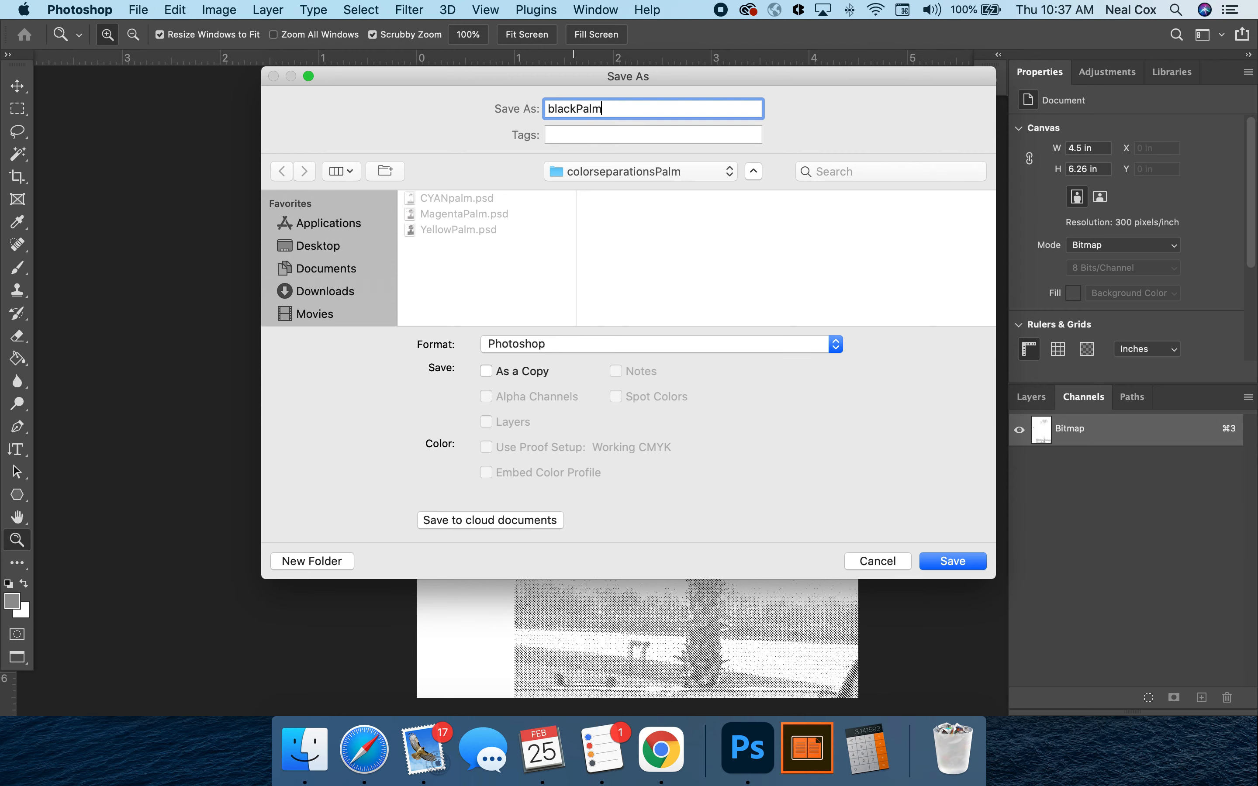
pyautogui.click(952, 563)
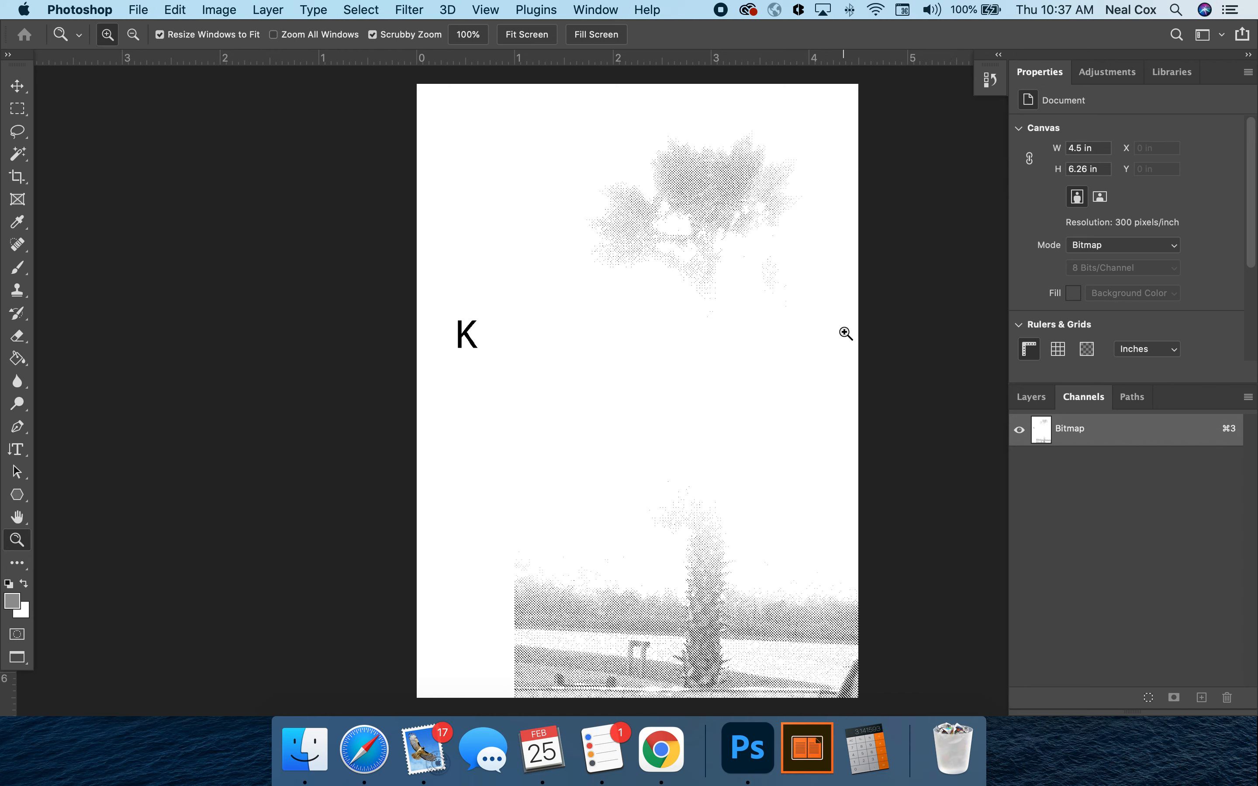